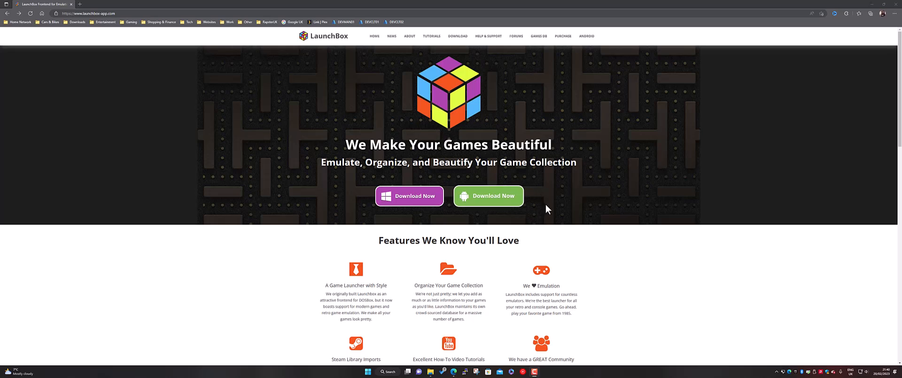
Step: Open the LaunchBox for Windows download page and launch LaunchBox-13.1-Setup.exe from the C:\Demo folder in File Explorer
click(410, 199)
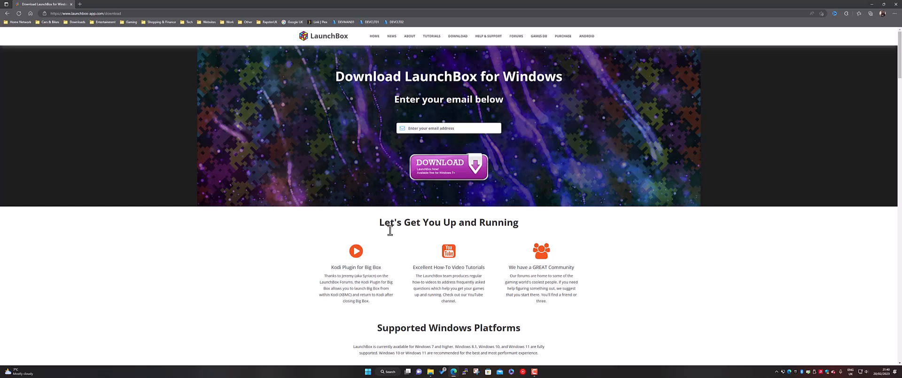
click(872, 5)
click(430, 371)
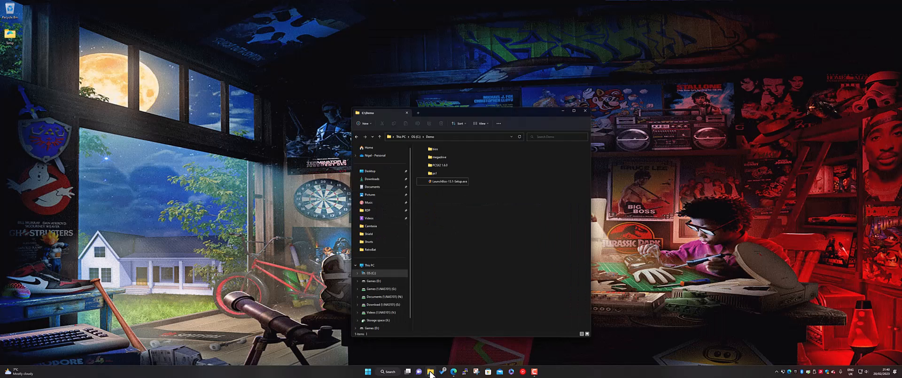
click(449, 169)
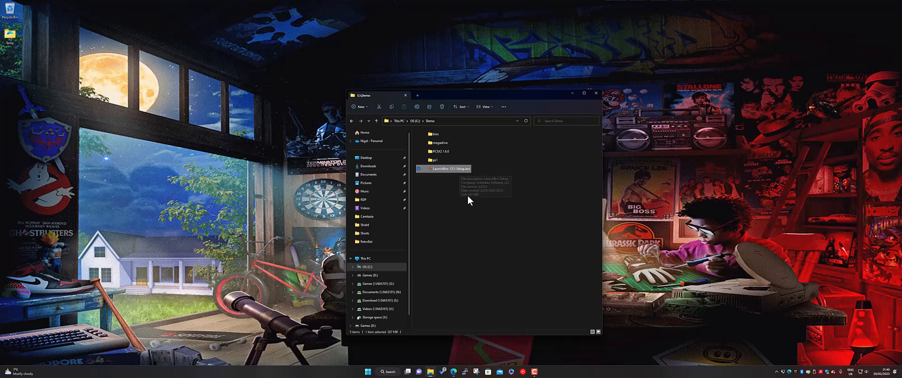
double_click(458, 170)
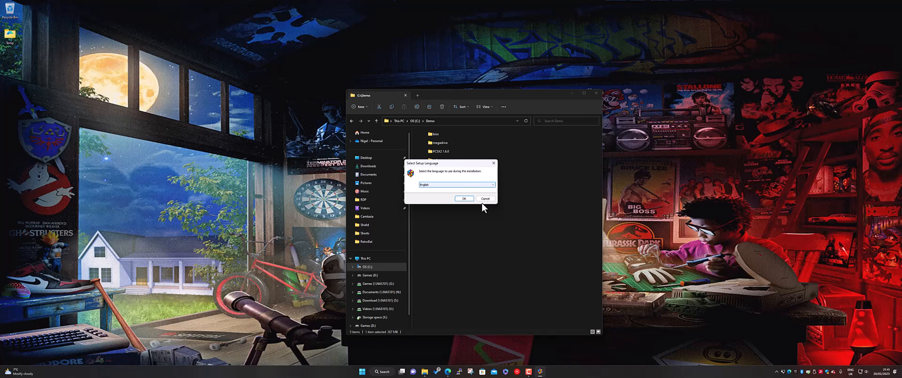
Step: Choose English as the setup language and accept the license agreement
click(469, 199)
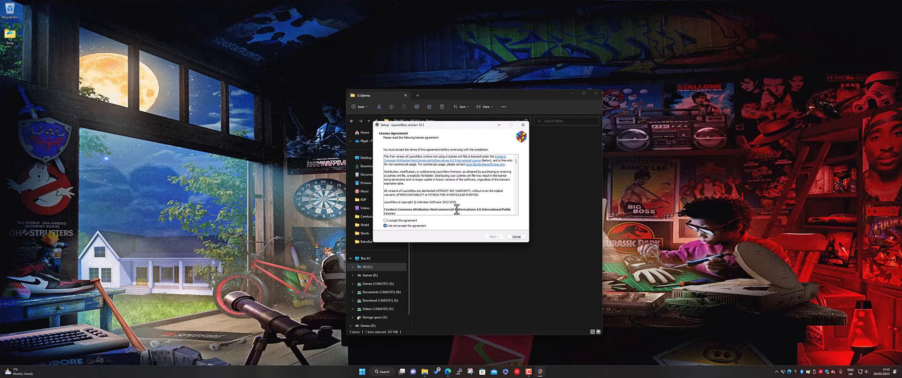
click(414, 220)
scroll(443, 187, down, 8)
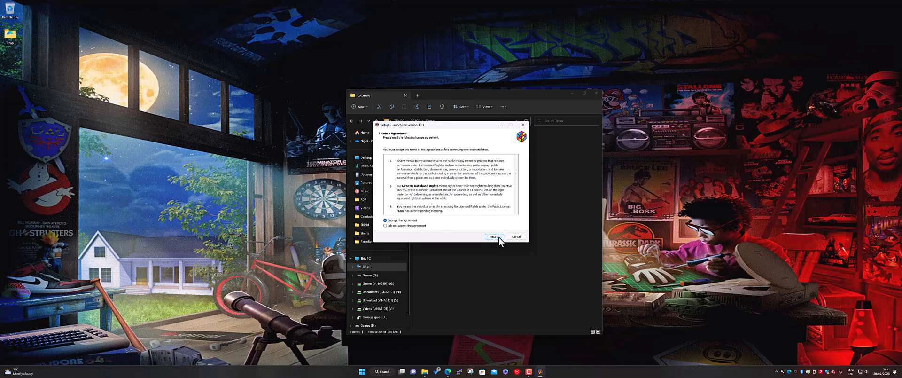
click(498, 237)
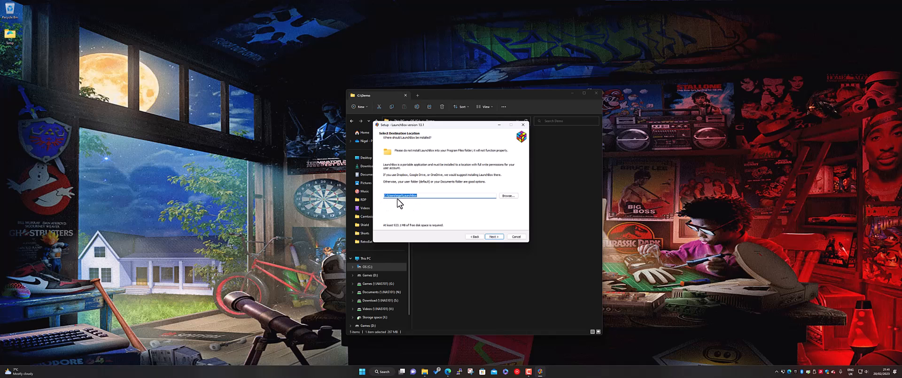
Step: Set the installation destination to a LaunchBox folder at the root of the Storage space drive
click(508, 196)
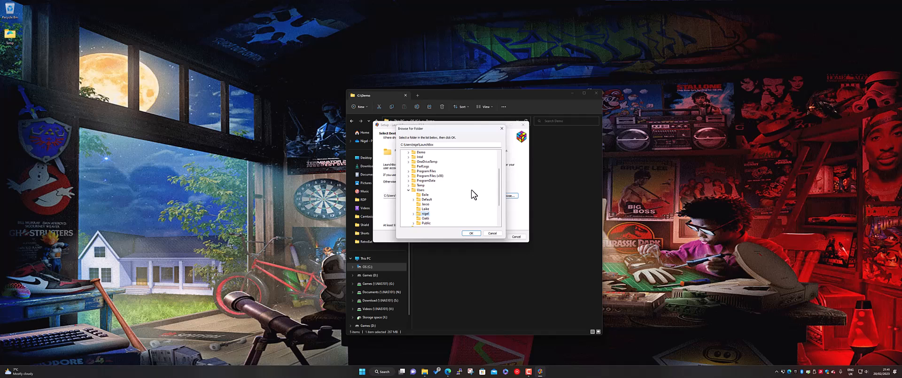
scroll(468, 195, up, 2)
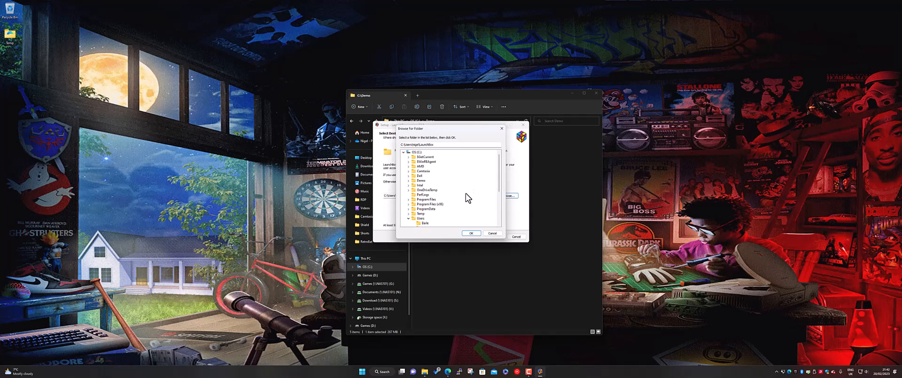
click(402, 152)
click(403, 152)
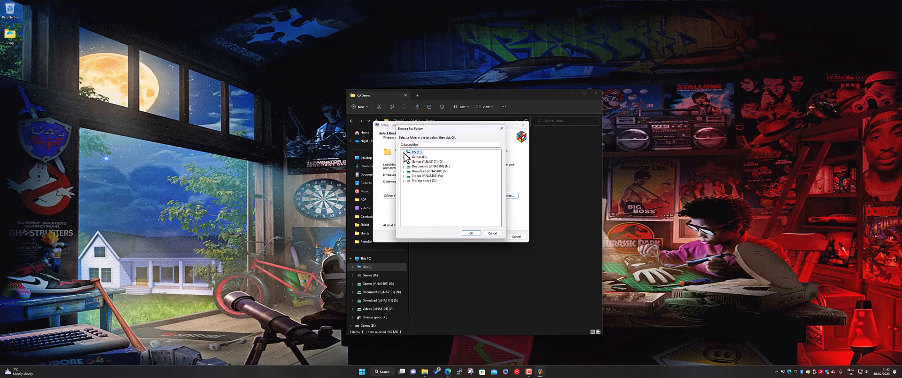
click(414, 181)
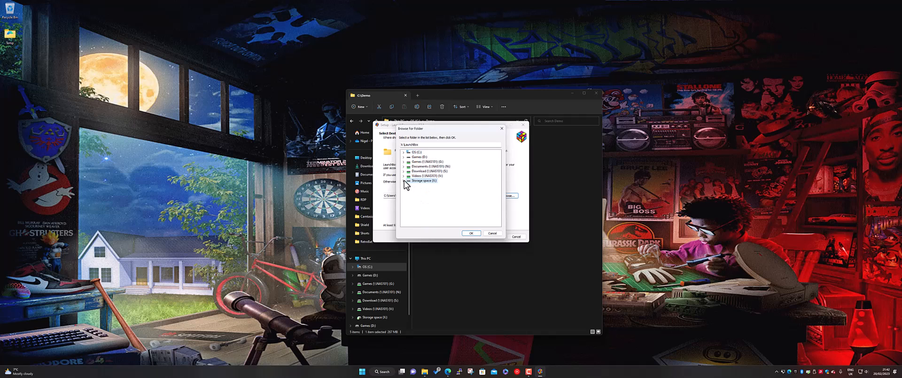
click(403, 181)
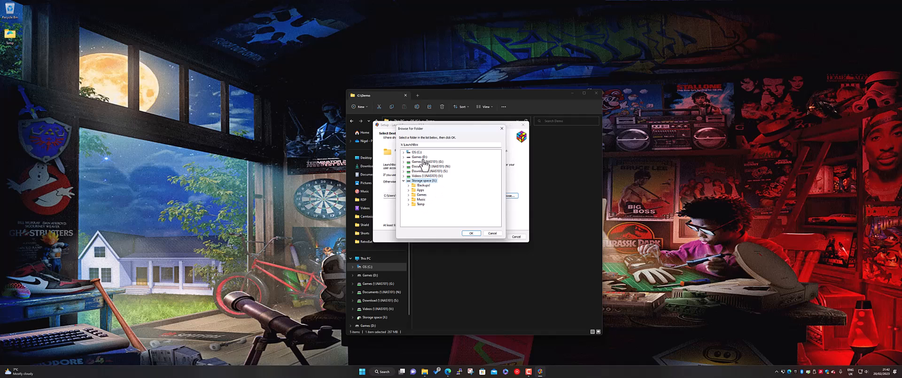
click(469, 234)
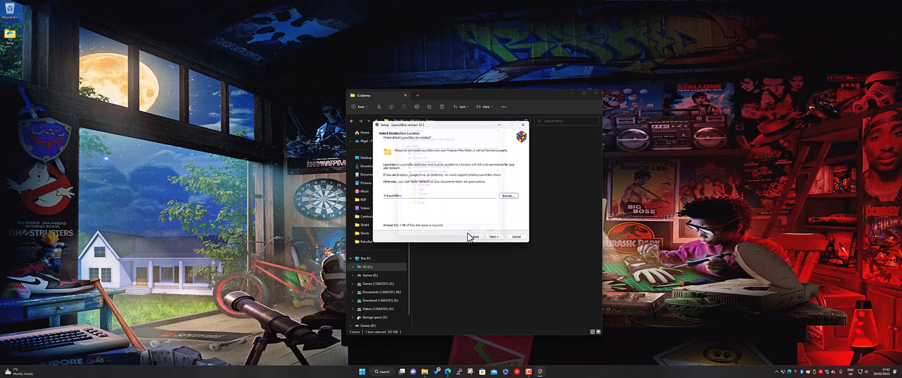
click(498, 236)
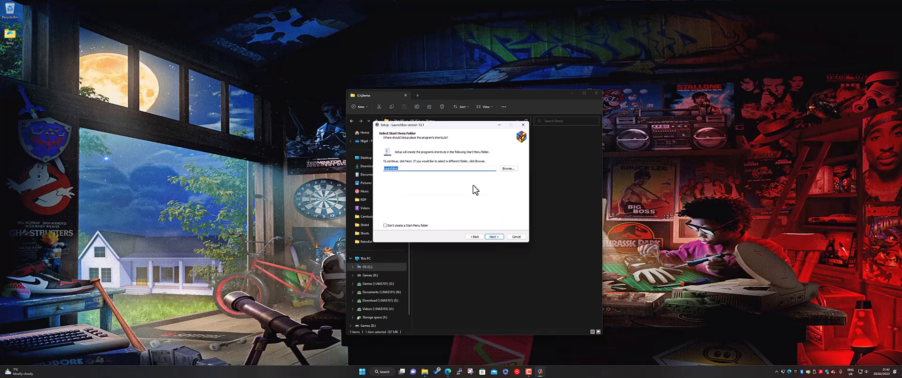
Step: Keep LaunchBox as the Start Menu folder, install the program and minimize the File Explorer window
click(492, 237)
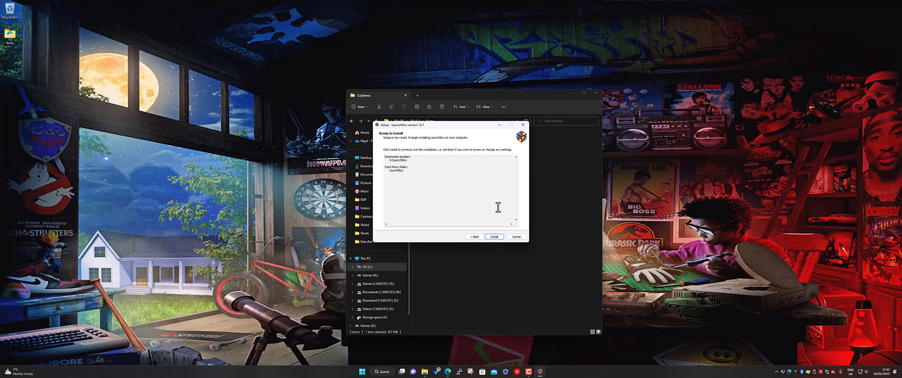
click(494, 237)
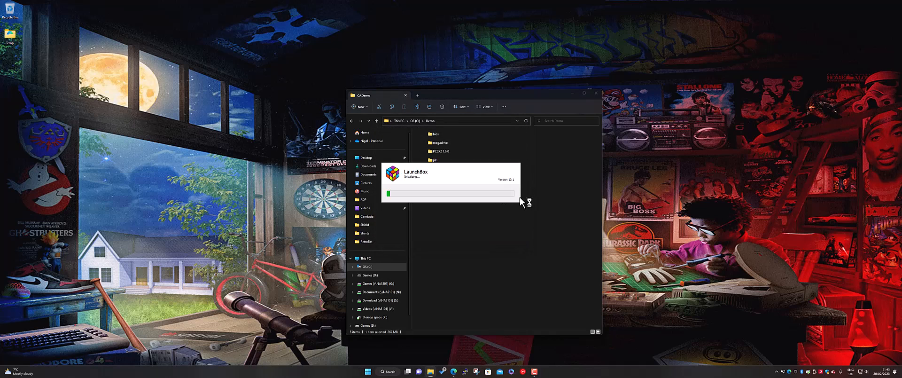
click(573, 93)
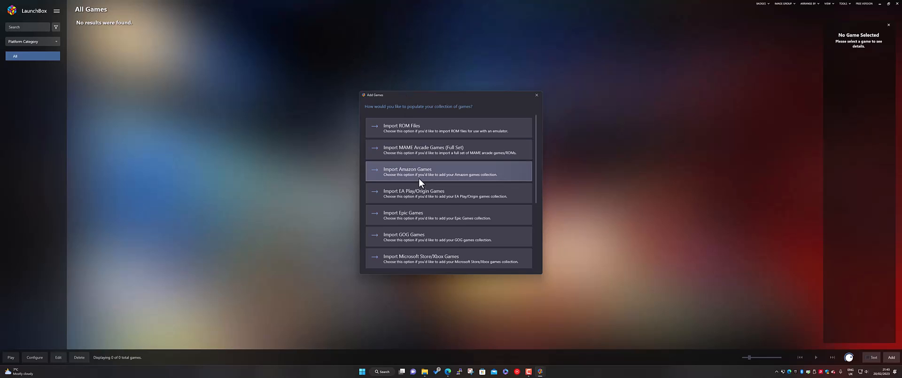
Step: Review the available game import sources, choose Import ROM Files and advance the wizard to the file selection page
scroll(451, 209, down, 3)
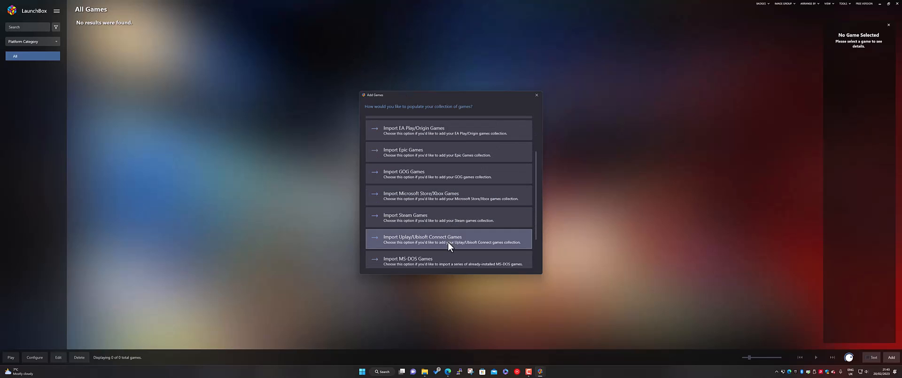
scroll(448, 242, down, 2)
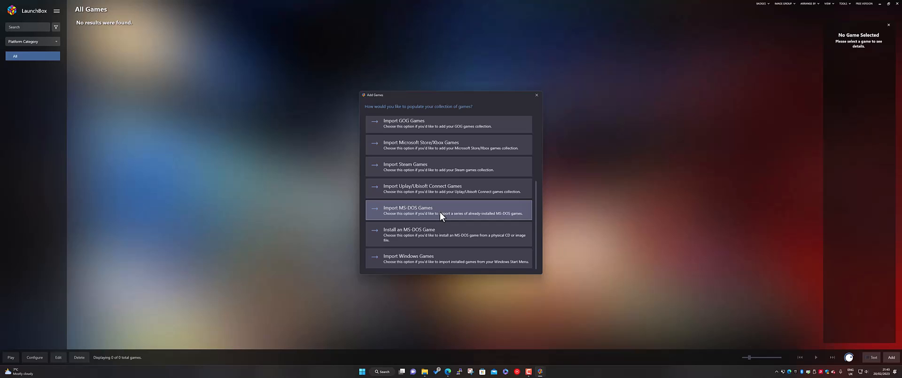
scroll(438, 250, up, 1)
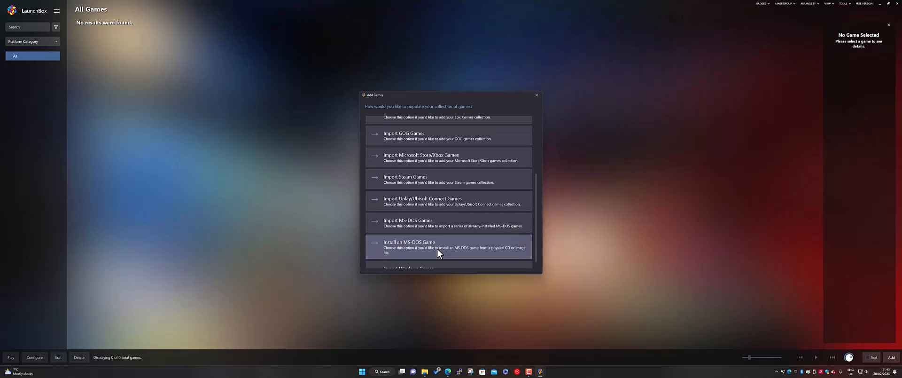
scroll(437, 253, up, 1)
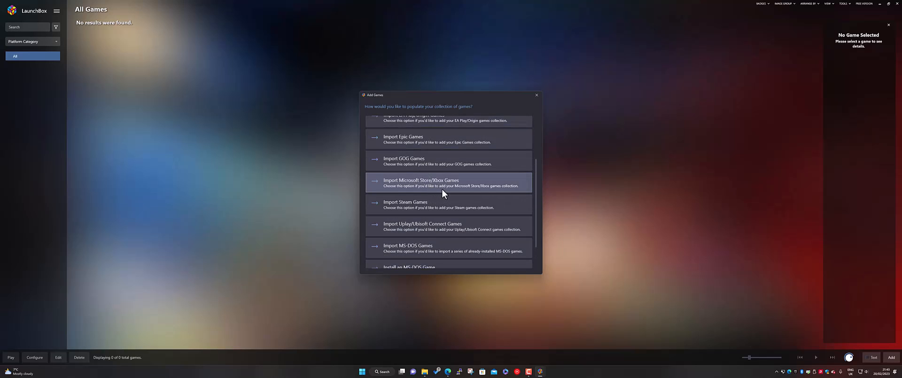
scroll(436, 185, up, 2)
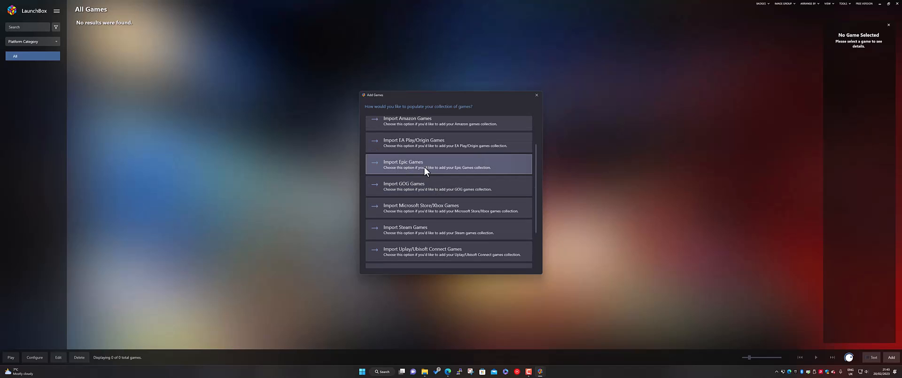
scroll(429, 170, up, 2)
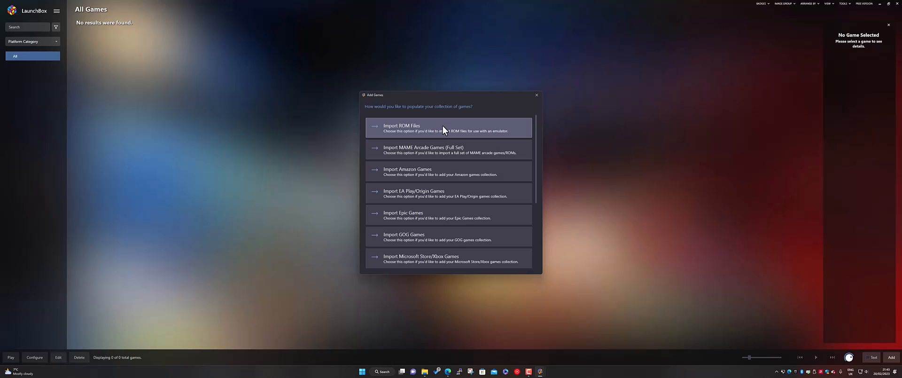
click(443, 129)
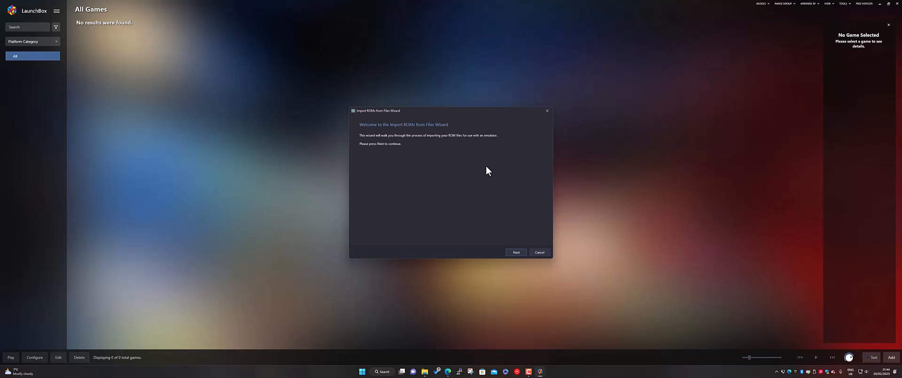
click(515, 252)
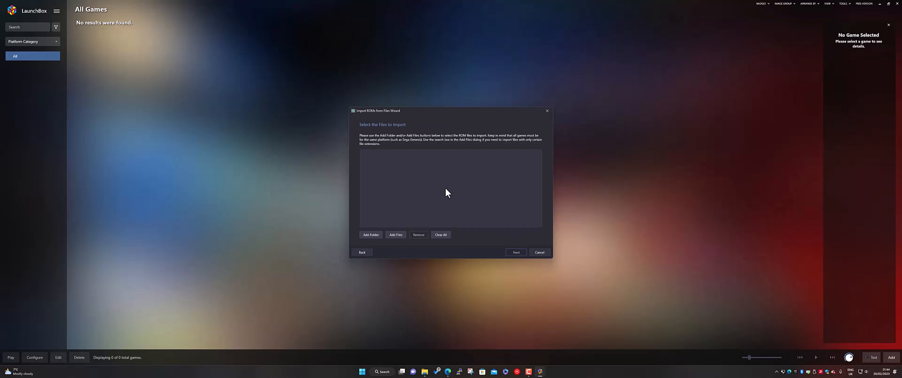
Step: Start adding a ROM folder and browse to C:\Demo\megadrive
click(370, 235)
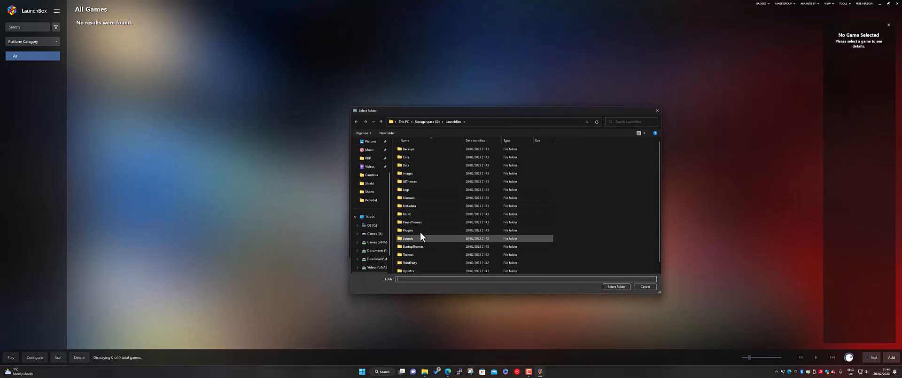
click(372, 225)
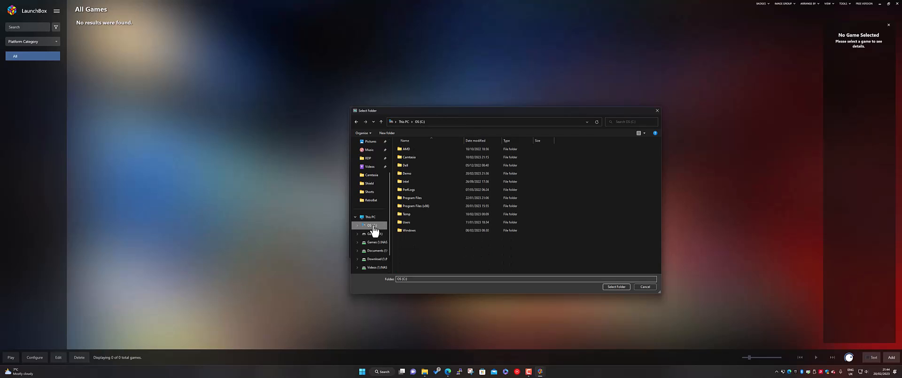
double_click(409, 173)
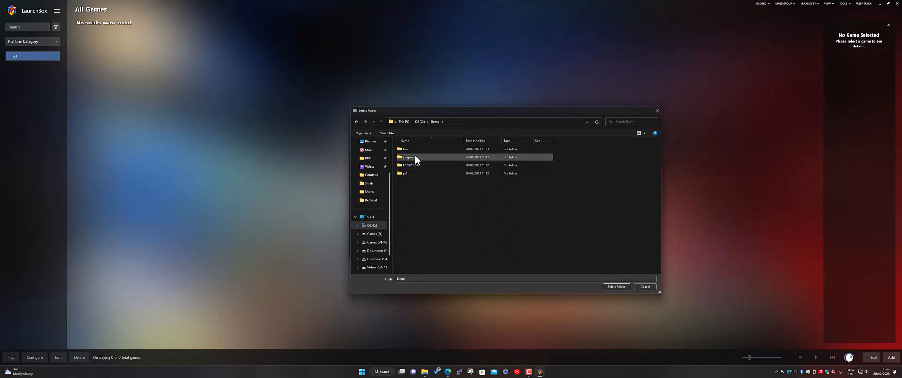
double_click(414, 157)
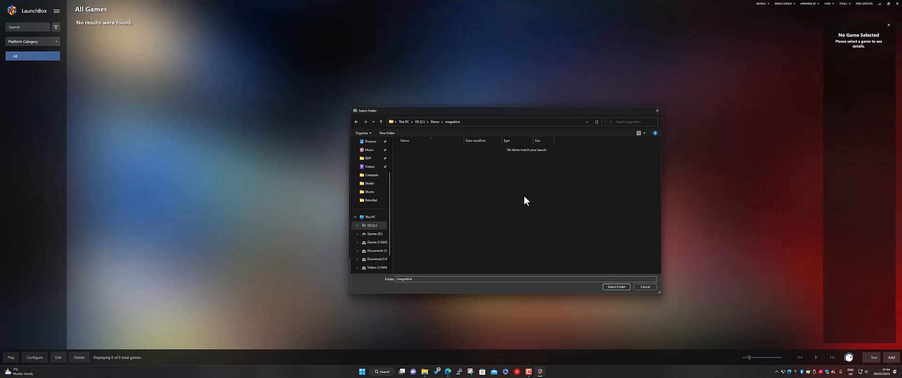
Step: Check the ROM files inside the megadrive folder in File Explorer and add that folder to the import list
click(424, 371)
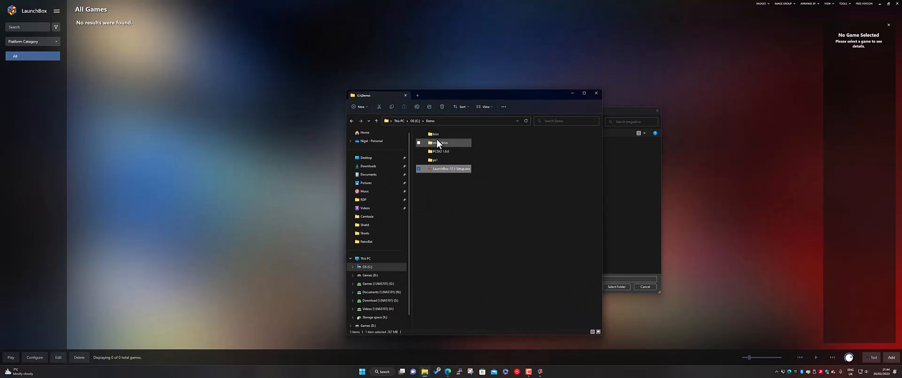
double_click(438, 143)
scroll(458, 202, down, 5)
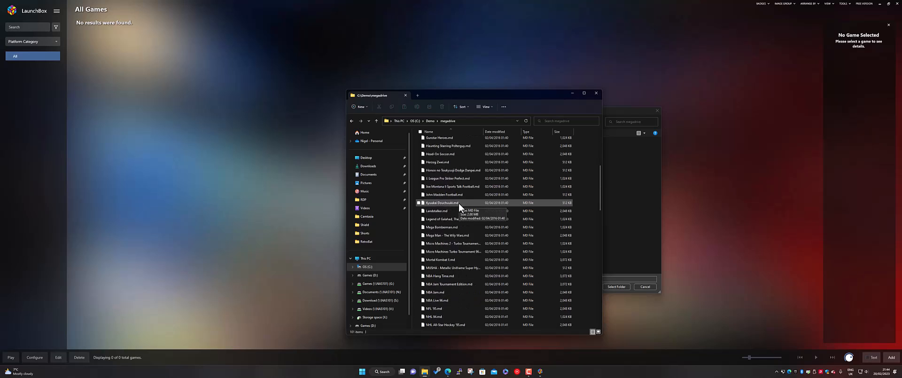
scroll(460, 207, down, 12)
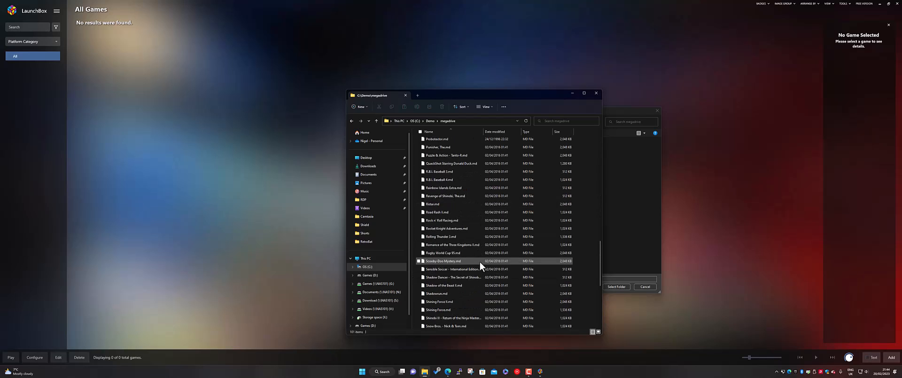
scroll(479, 262, up, 15)
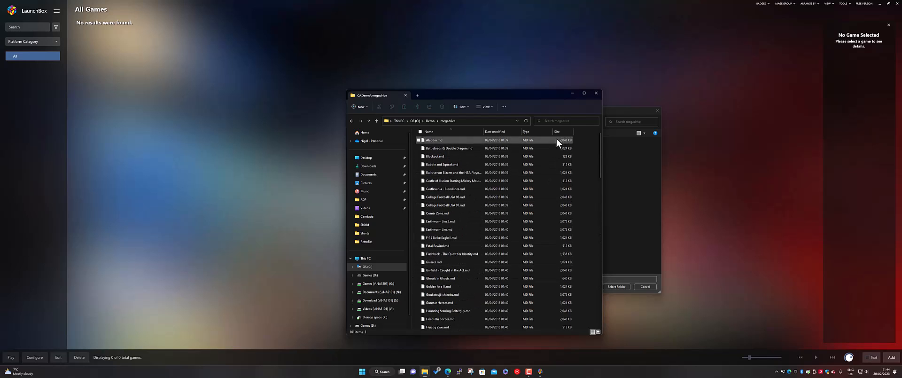
click(572, 93)
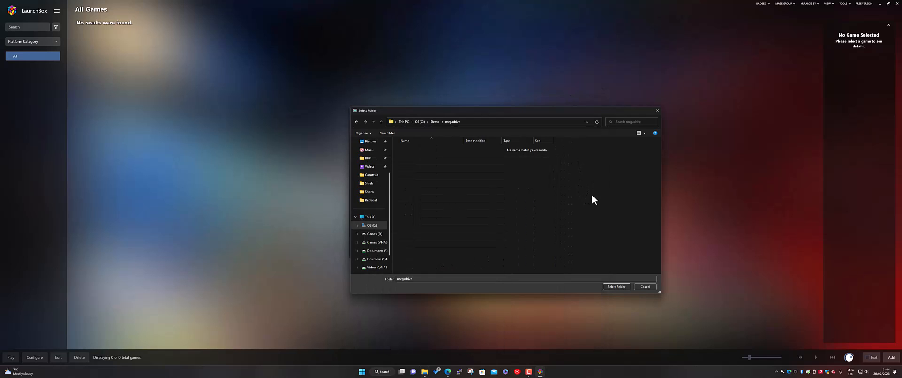
click(616, 287)
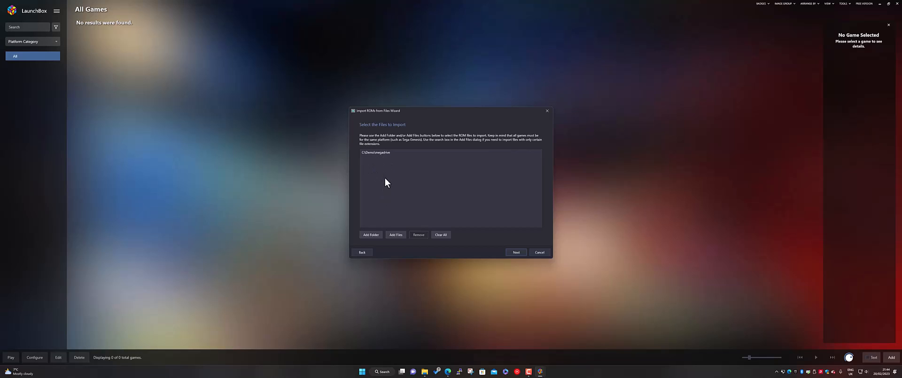
Step: Advance to the platform selection, review the available platforms, keep Sega Genesis for the imported games and continue
click(516, 254)
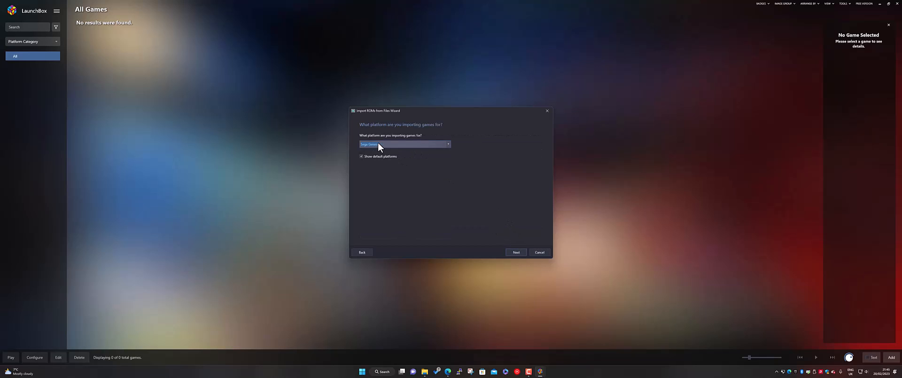
click(448, 144)
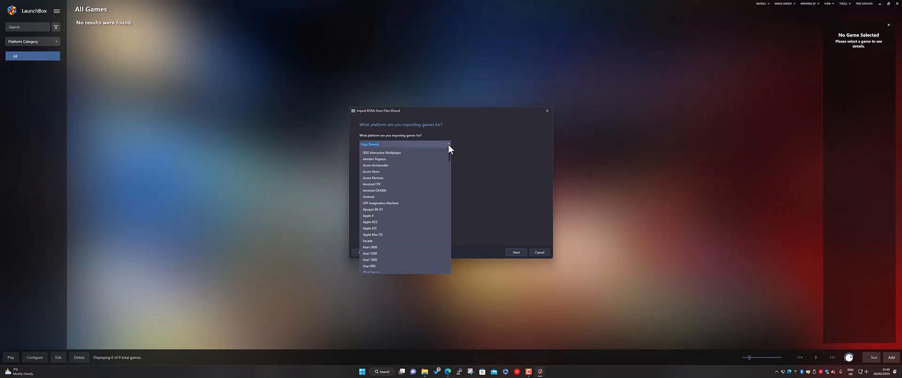
scroll(396, 235, down, 20)
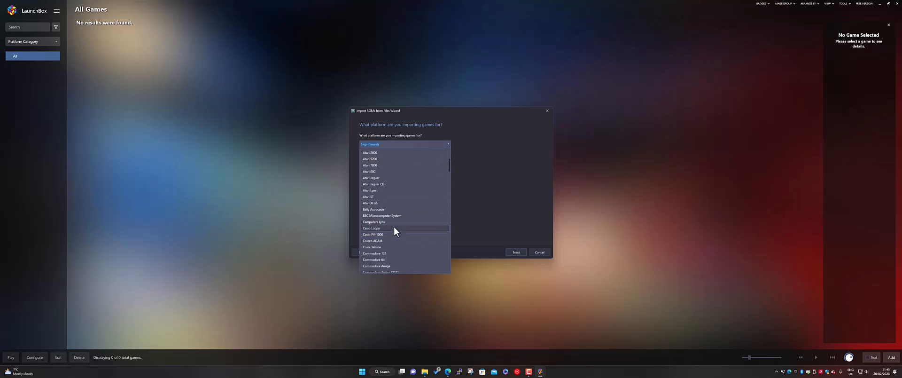
scroll(398, 237, up, 5)
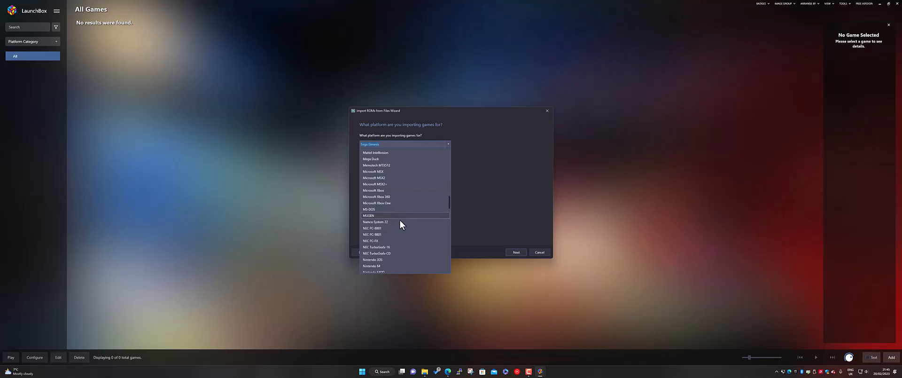
click(480, 175)
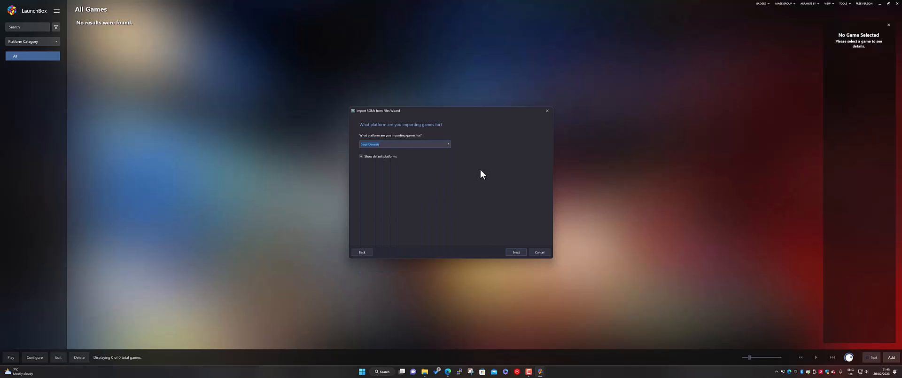
click(516, 252)
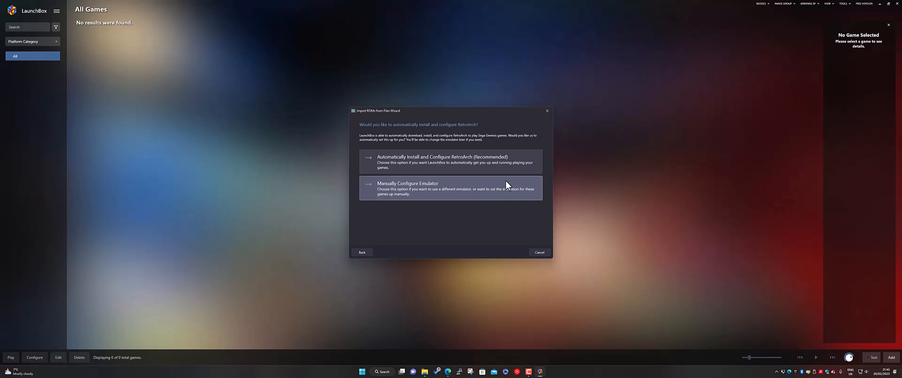
Step: Choose automatic RetroArch installation and copying the files into the LaunchBox games folder, with the local metadata search left enabled
click(517, 155)
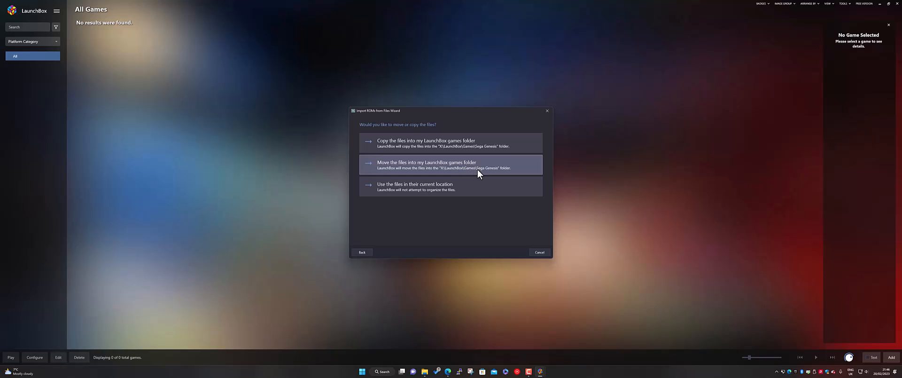
click(473, 140)
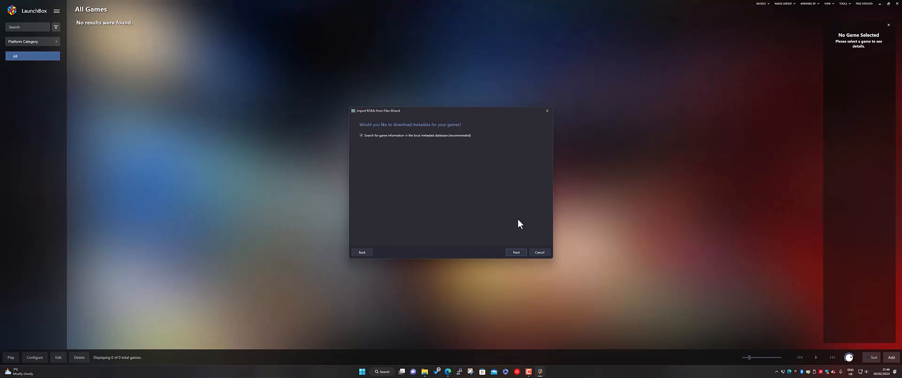
click(515, 253)
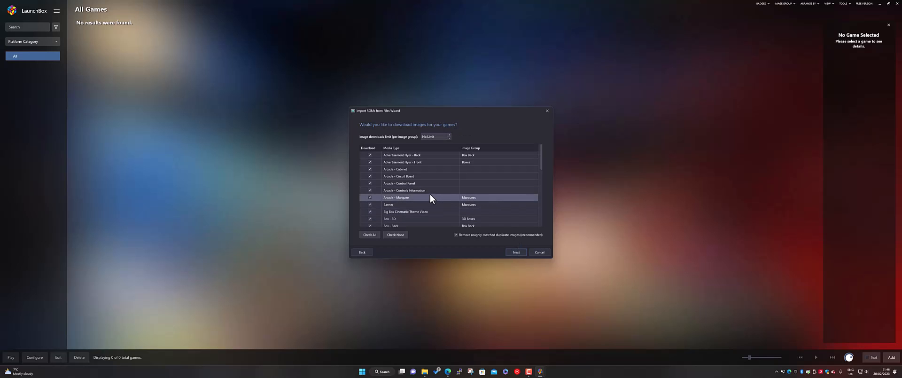
Step: Review the media types offered for image download and continue with all of them checked and the limit at No Limit
scroll(431, 197, down, 5)
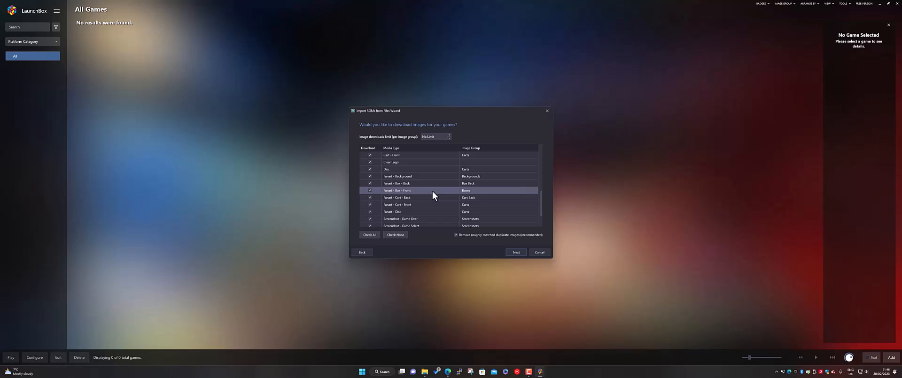
scroll(432, 194, down, 3)
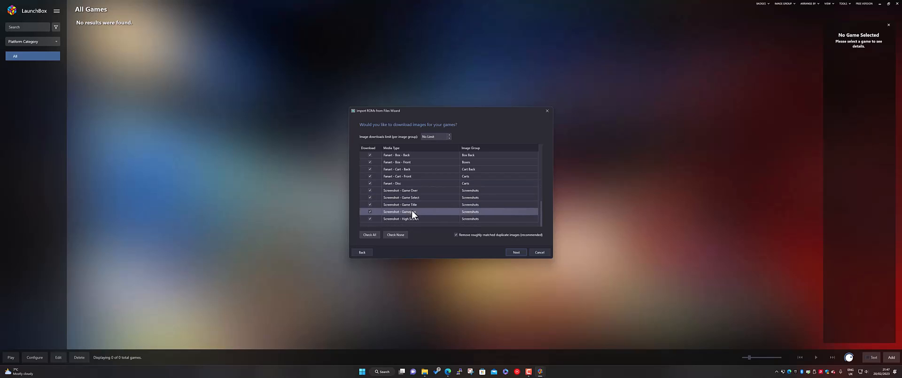
scroll(413, 212, up, 4)
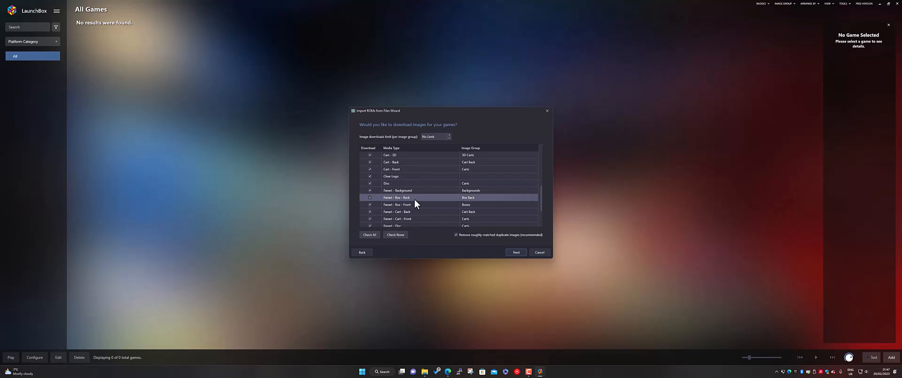
scroll(420, 195, up, 5)
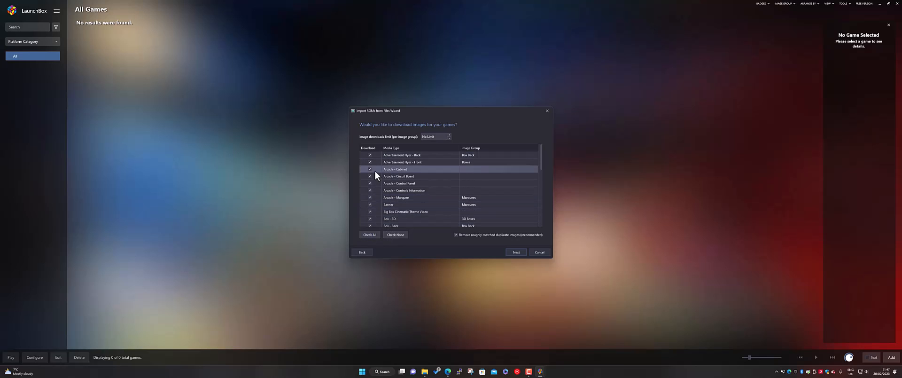
scroll(427, 191, down, 8)
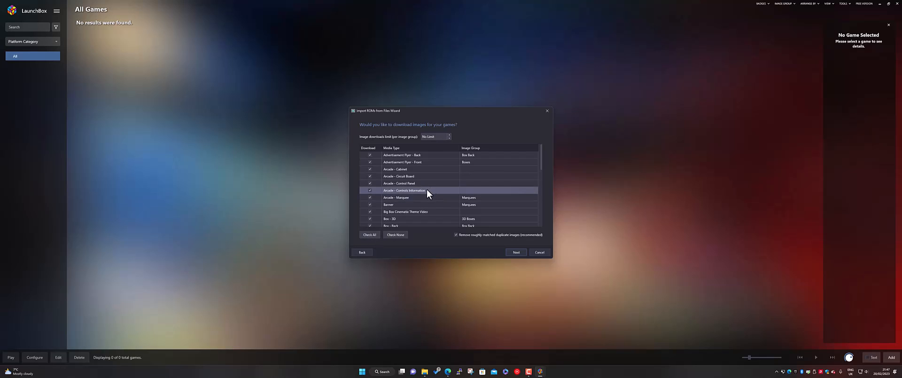
scroll(431, 202, down, 1)
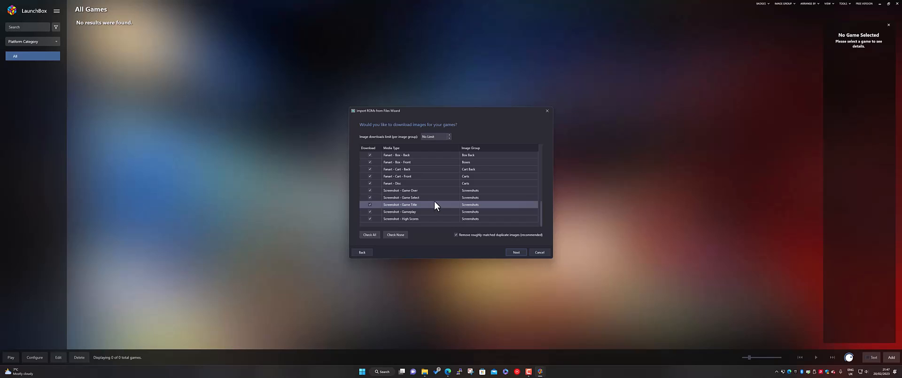
scroll(432, 202, up, 3)
scroll(423, 198, up, 4)
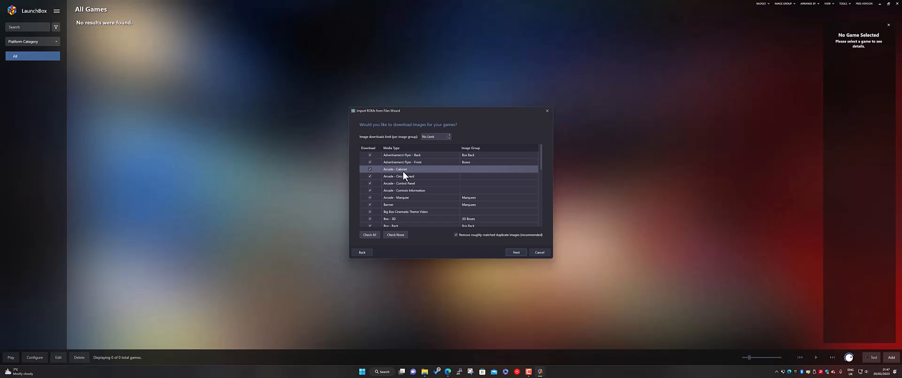
scroll(406, 187, down, 3)
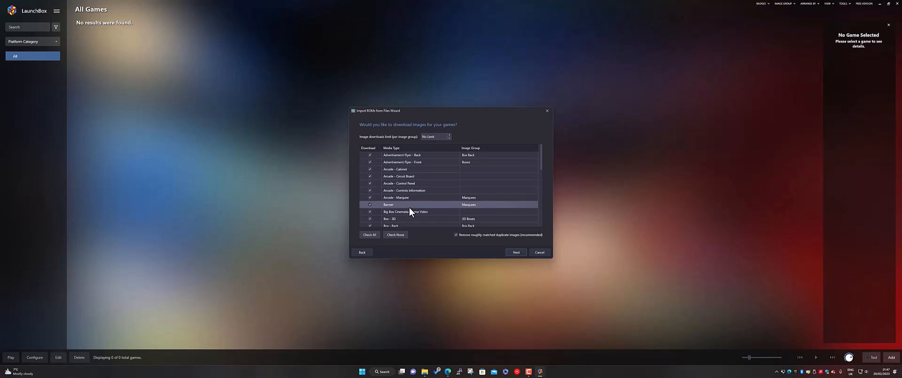
scroll(412, 188, up, 1)
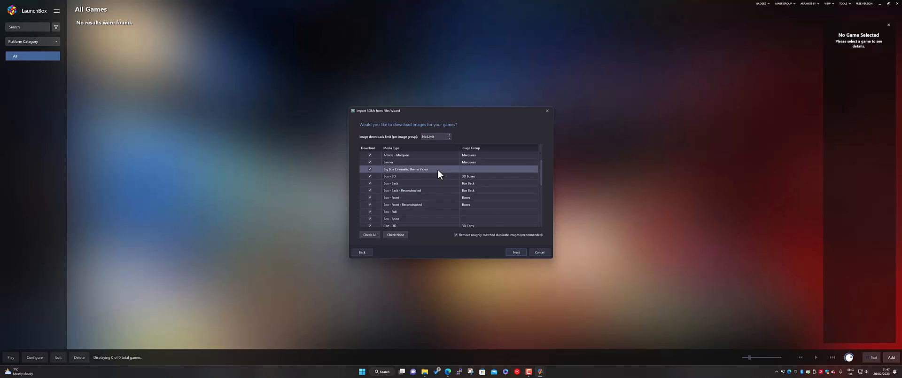
scroll(434, 212, down, 3)
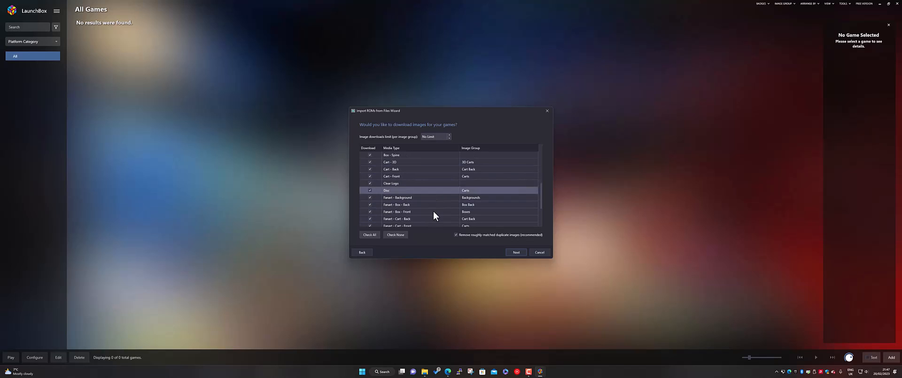
scroll(434, 216, down, 3)
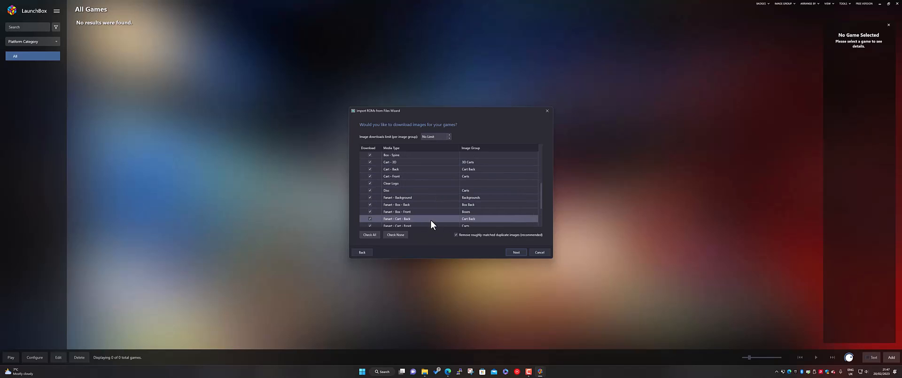
click(515, 252)
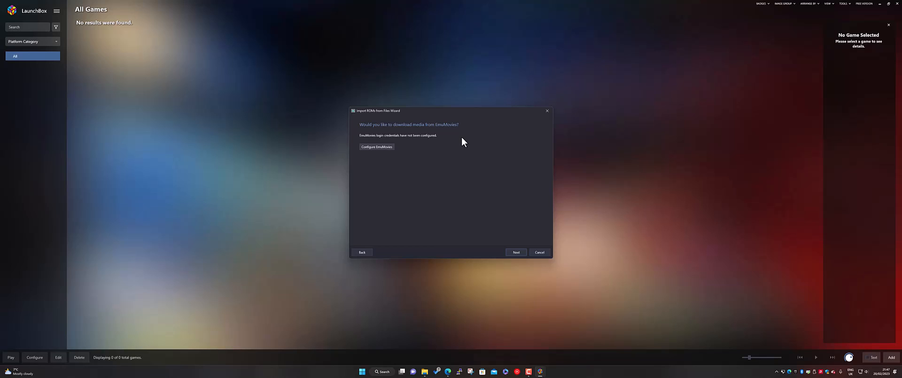
Step: Skip the EmuMovies and bezel downloads and accept the default custom import options
click(515, 254)
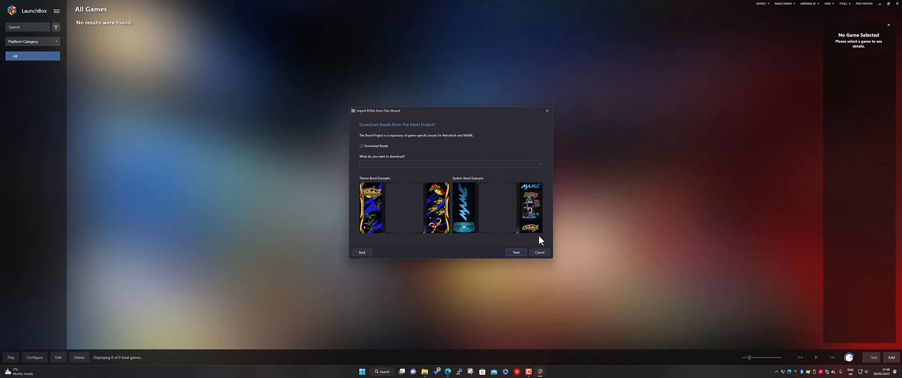
click(516, 252)
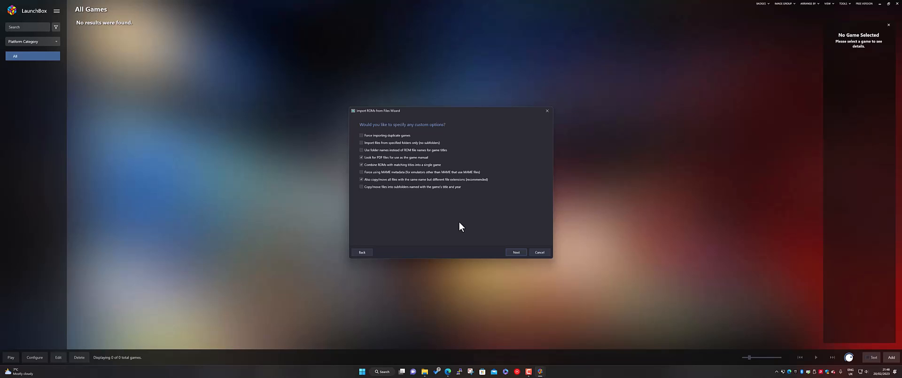
click(517, 253)
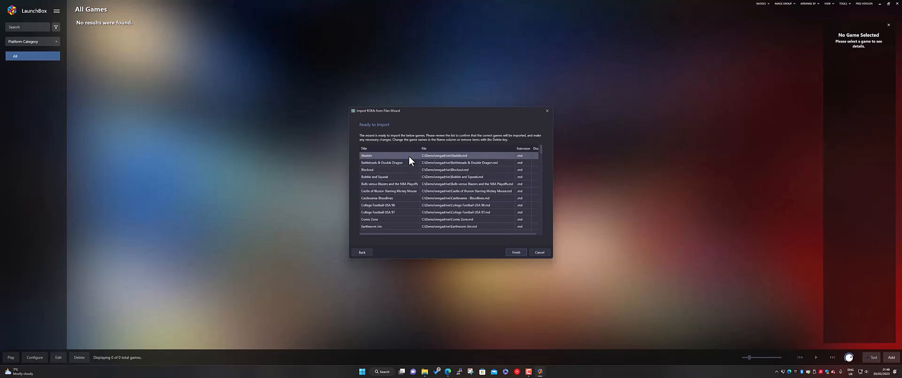
Step: Review the list of games ready to import and finish the import wizard
scroll(418, 168, down, 5)
scroll(418, 169, down, 10)
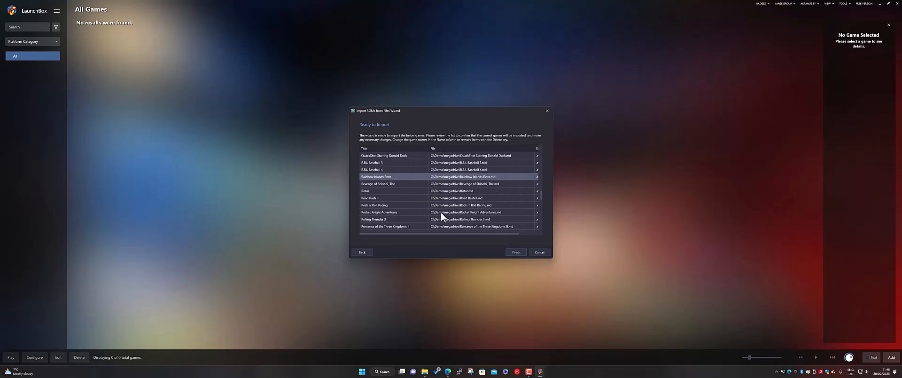
scroll(458, 206, up, 8)
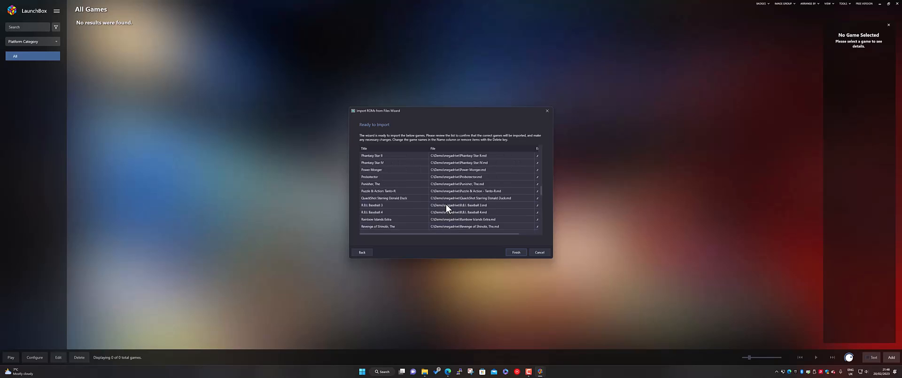
click(518, 253)
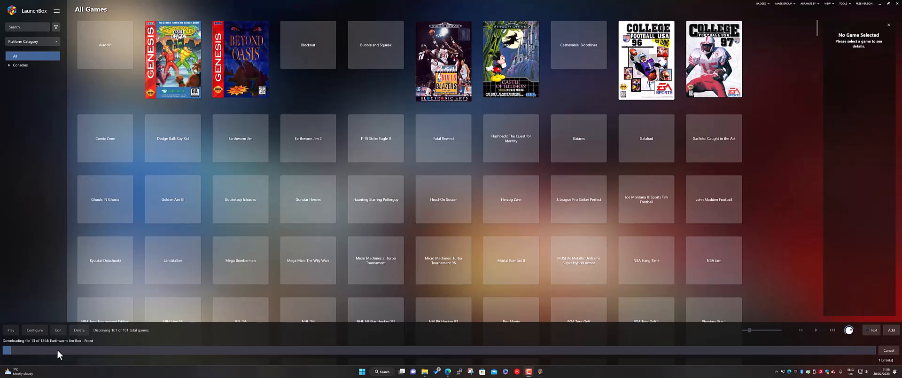
Step: Look through the imported games and their box art in the All Games view
mouse_move(509, 182)
mouse_move(419, 185)
scroll(419, 185, down, 7)
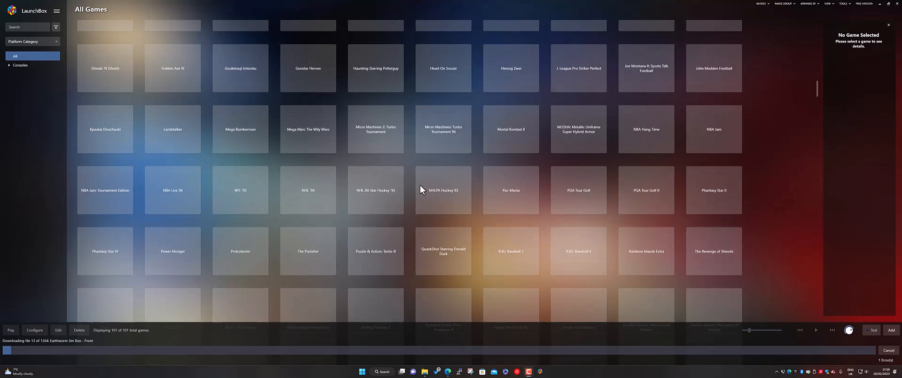
scroll(423, 184, up, 7)
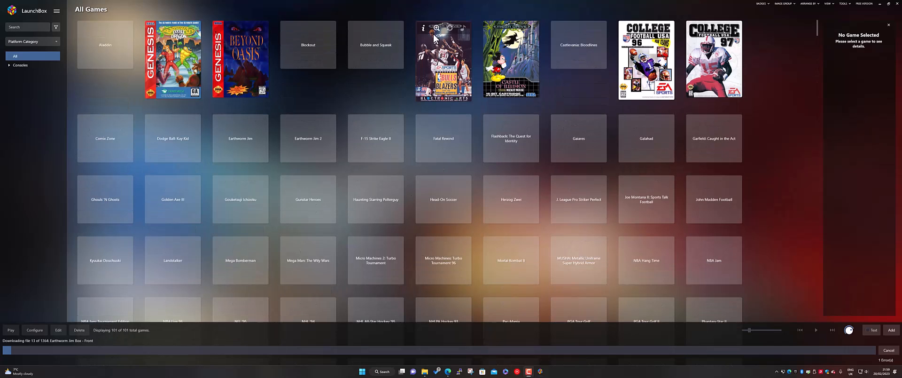
mouse_move(395, 32)
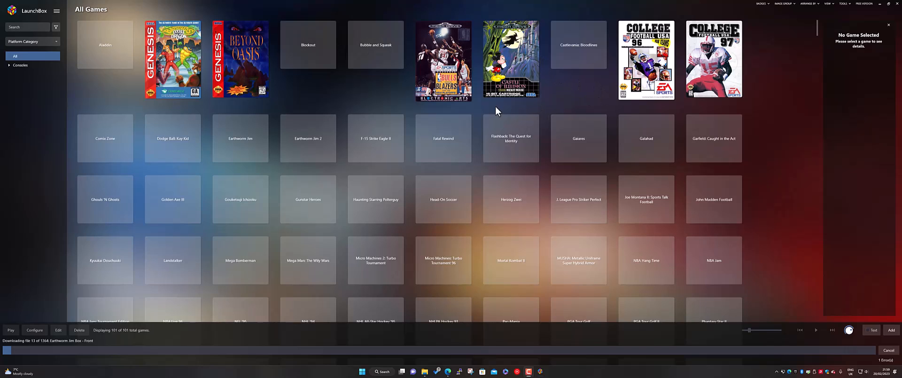
mouse_move(423, 117)
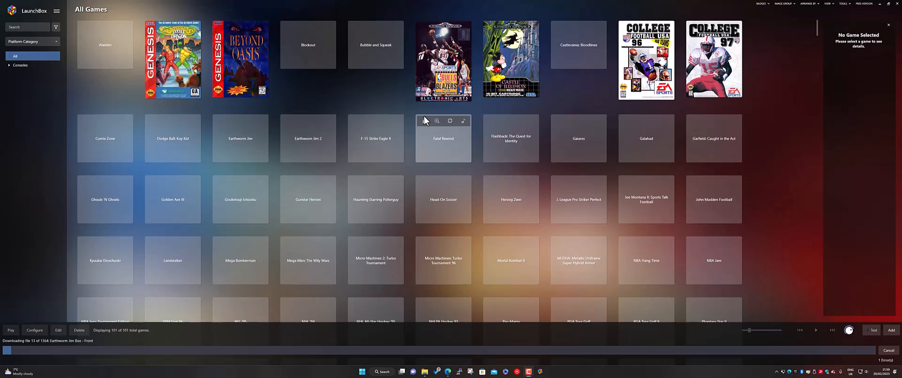
Step: Switch to File Explorer and open X:\LaunchBox\Games\Sega Genesis to check the copied ROM files
click(425, 372)
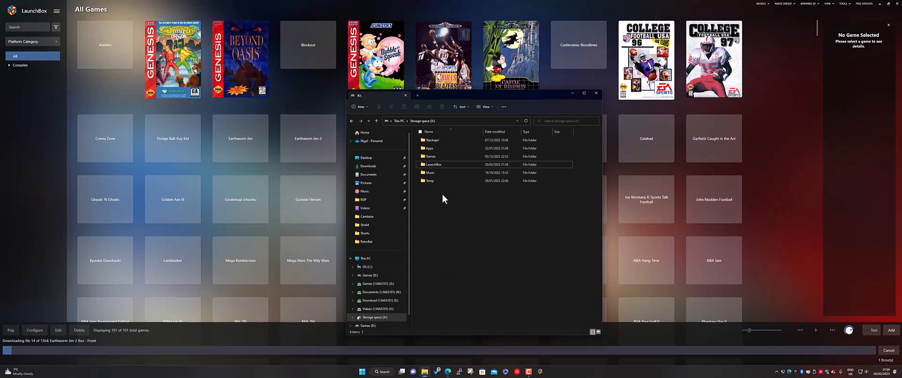
double_click(434, 165)
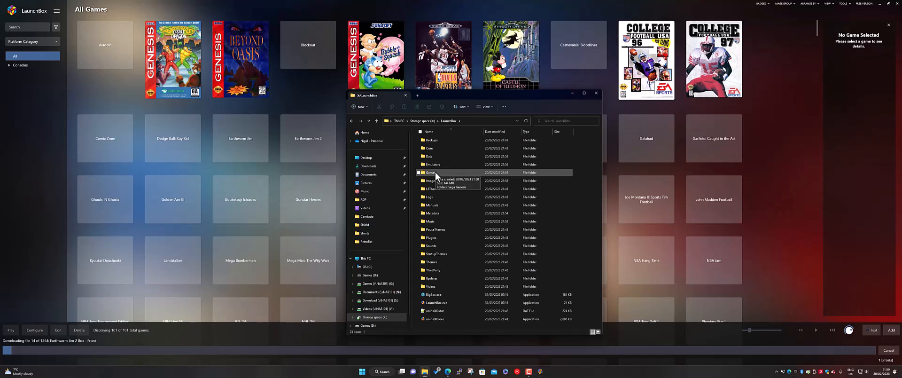
double_click(435, 172)
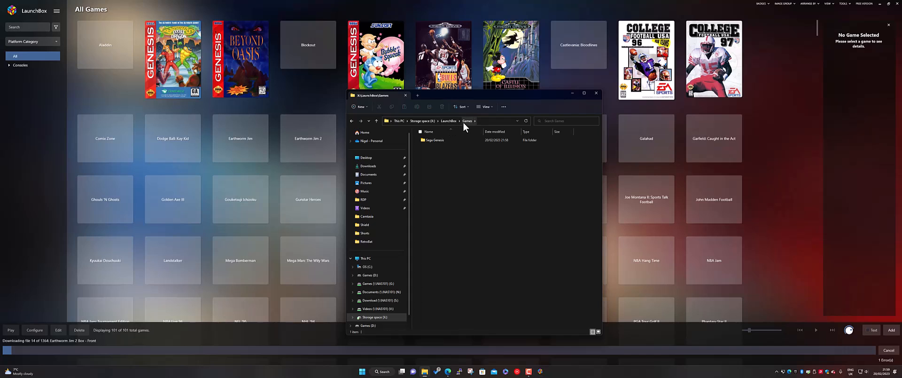
click(433, 142)
double_click(433, 145)
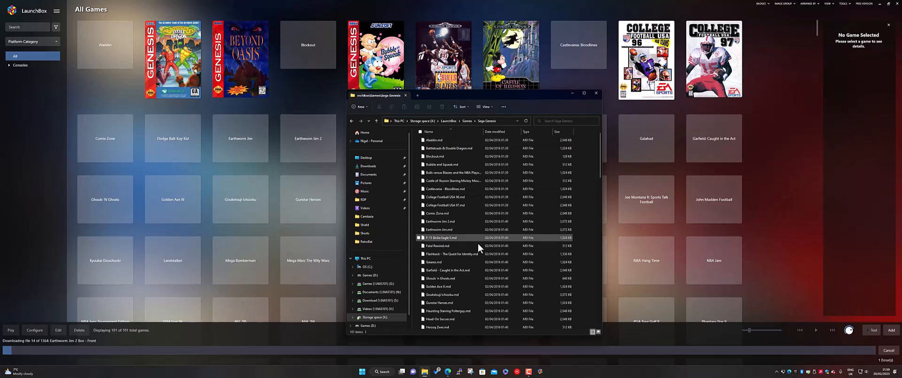
Step: Look through the copied ROM files, and examine the artwork category folders in LaunchBox\Images\Sega Genesis
scroll(475, 245, down, 15)
scroll(475, 245, up, 15)
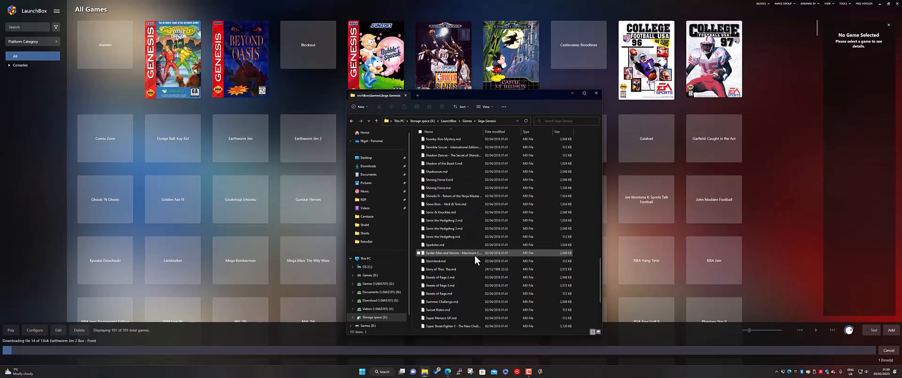
click(449, 120)
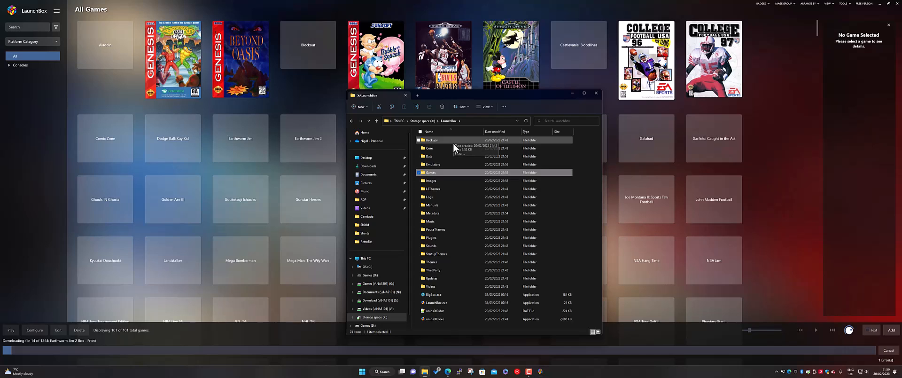
double_click(441, 182)
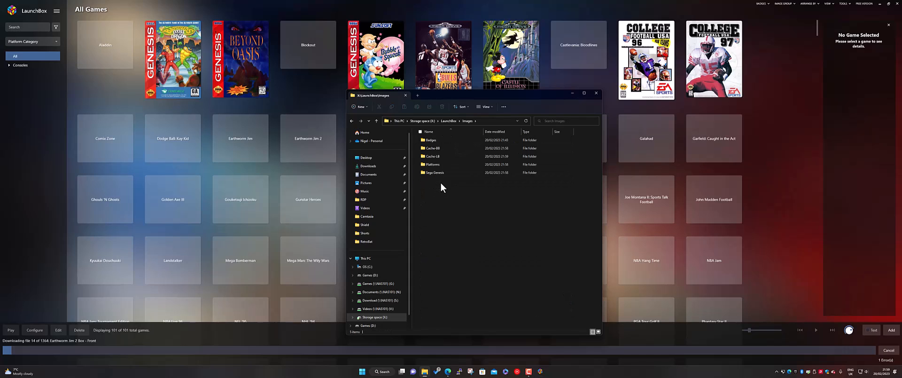
double_click(446, 174)
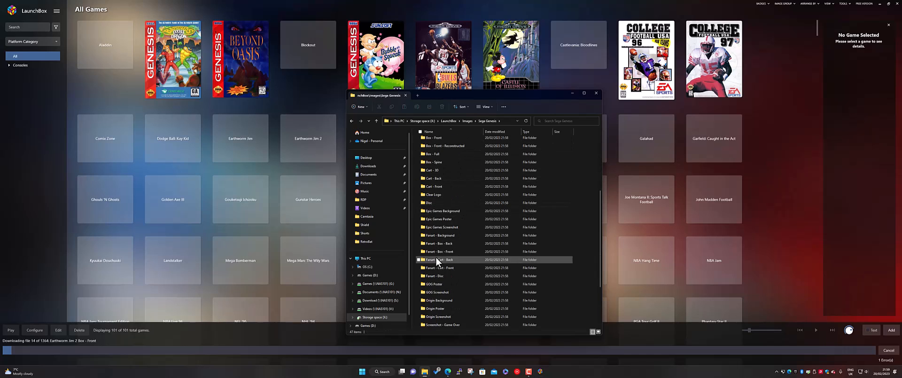
scroll(441, 293, down, 8)
scroll(440, 294, up, 4)
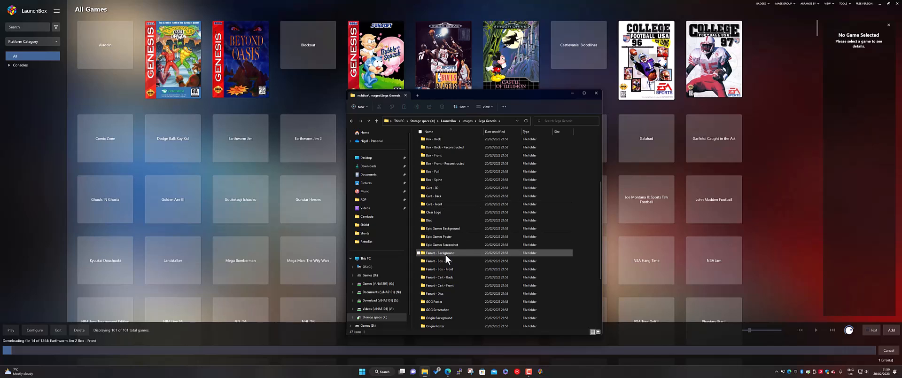
scroll(442, 249, up, 1)
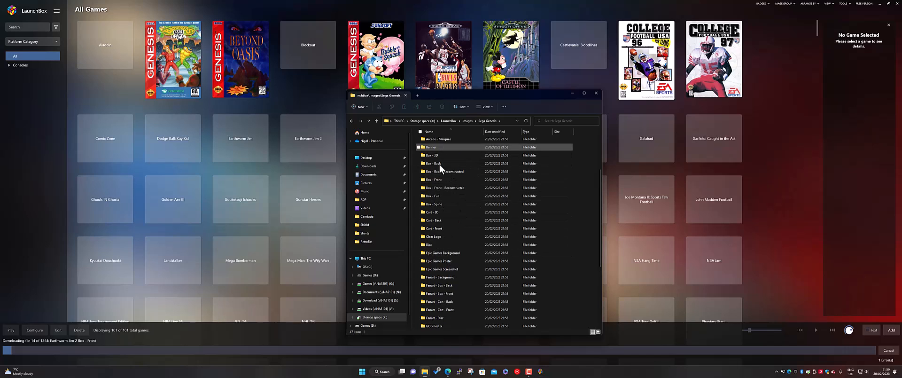
Step: Check the Box - Full folder and the United Kingdom and Europe subfolders of Box - Front for downloaded cover images
double_click(441, 197)
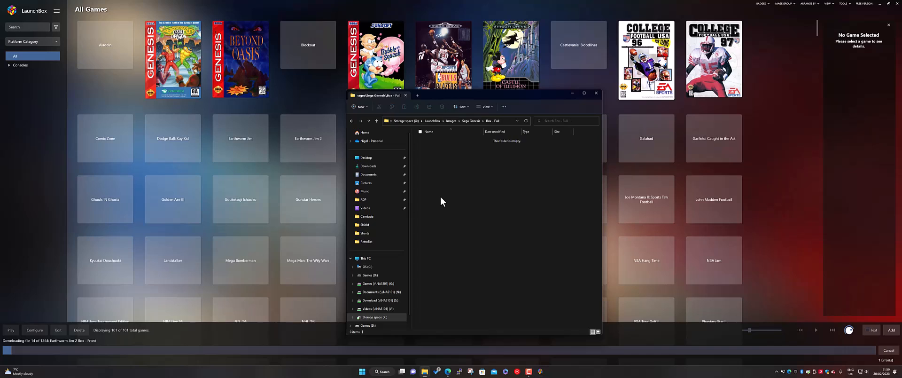
click(471, 121)
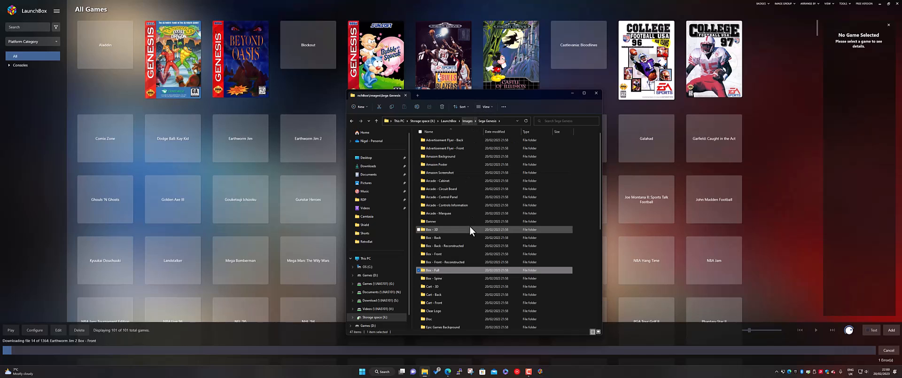
double_click(447, 254)
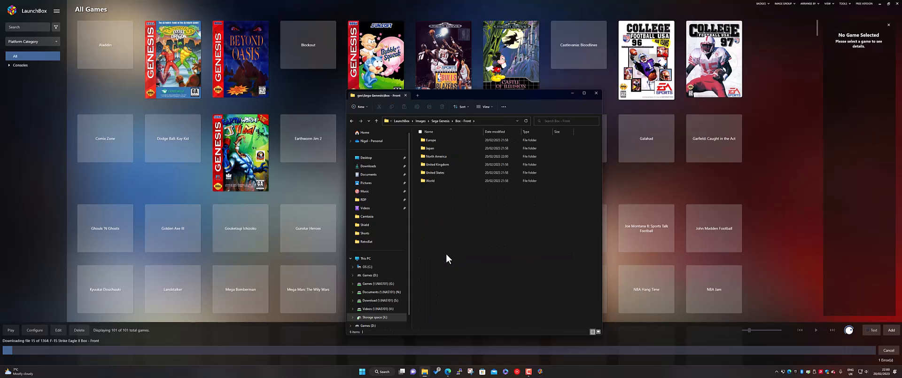
double_click(446, 164)
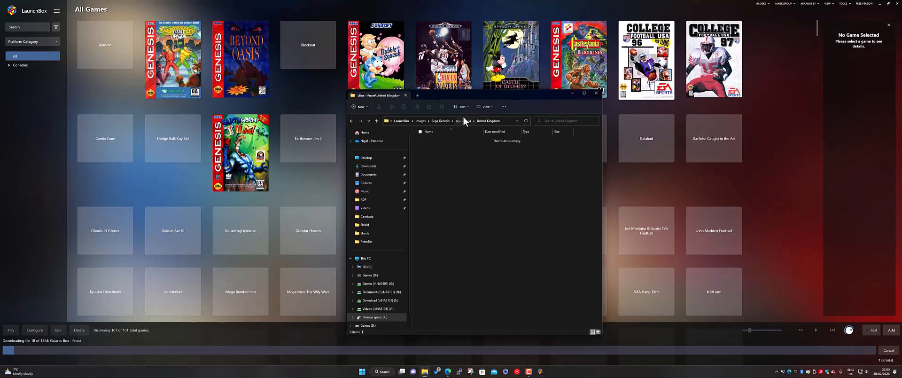
click(464, 121)
double_click(442, 140)
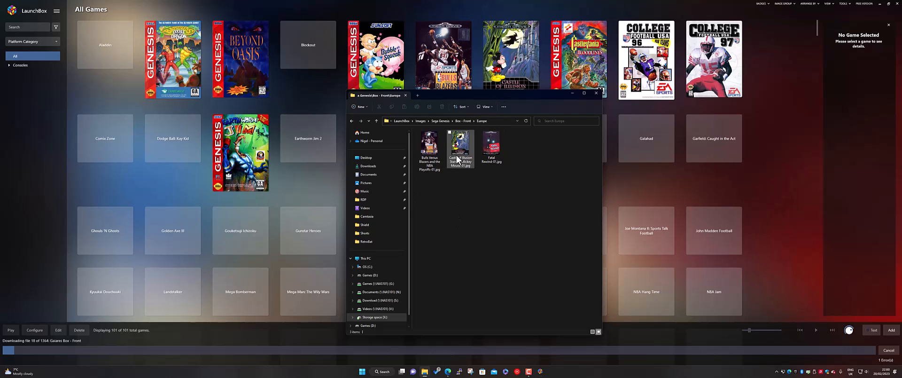
Step: Check the Manuals folder inside the LaunchBox folder and return to the LaunchBox folder
click(402, 121)
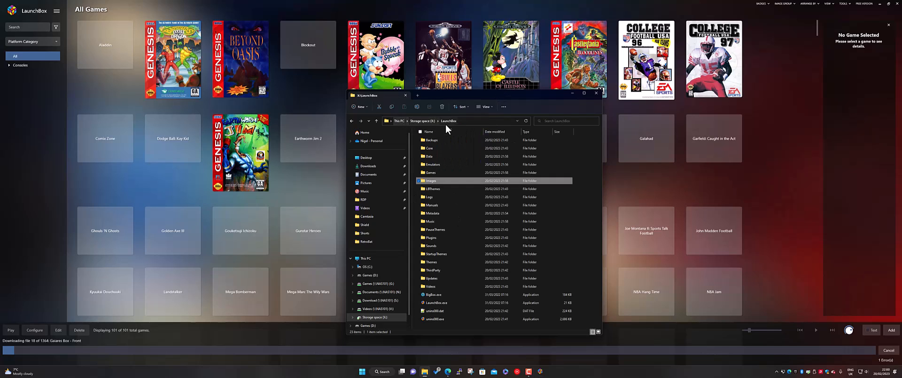
double_click(453, 204)
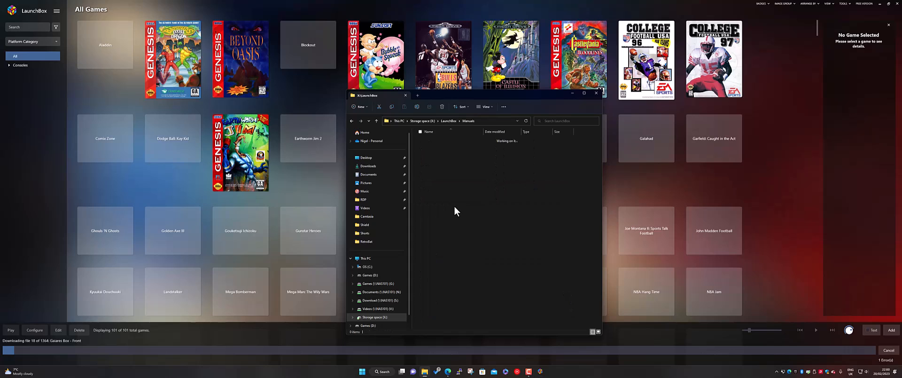
click(448, 120)
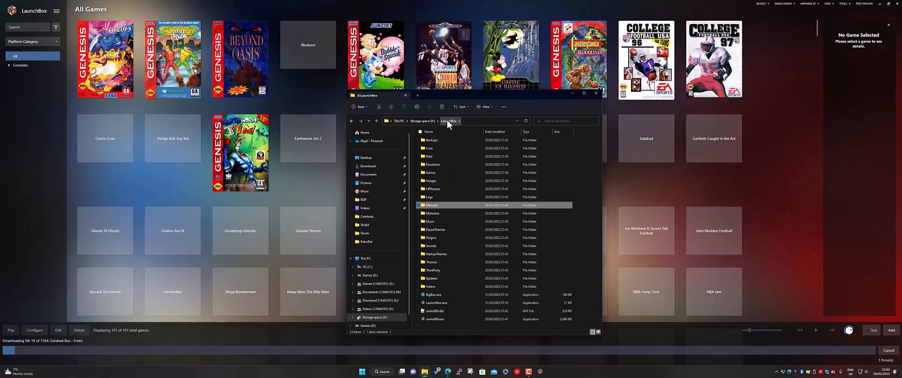
Step: Open LaunchBox\Emulators\RetroArch and look through the emulator's program files
double_click(436, 164)
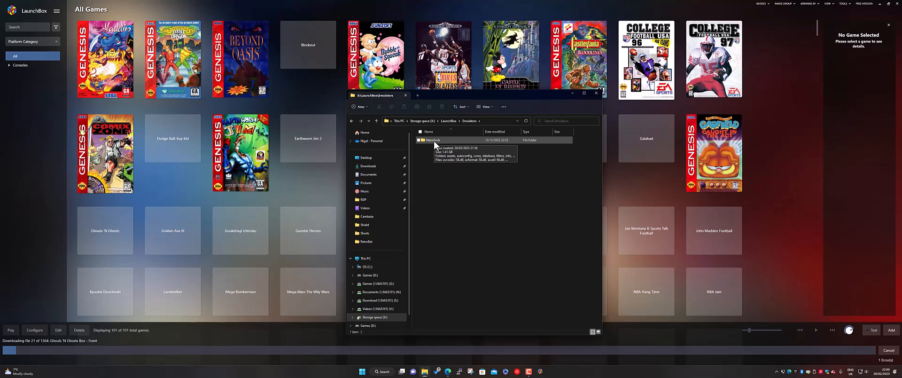
click(433, 140)
double_click(432, 140)
scroll(445, 253, down, 10)
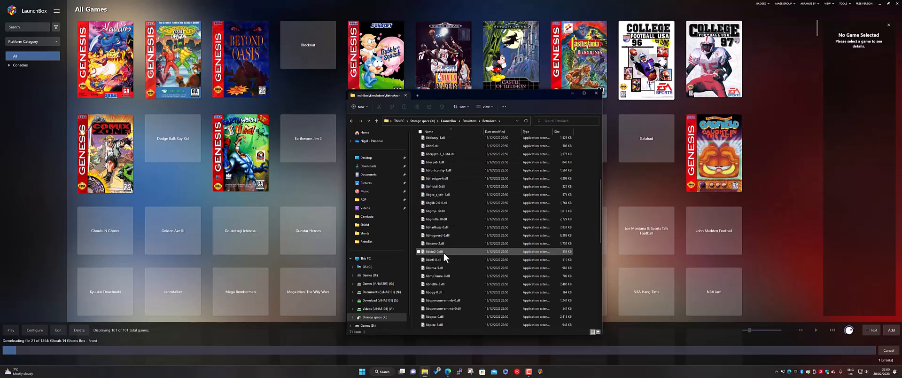
scroll(445, 255, down, 5)
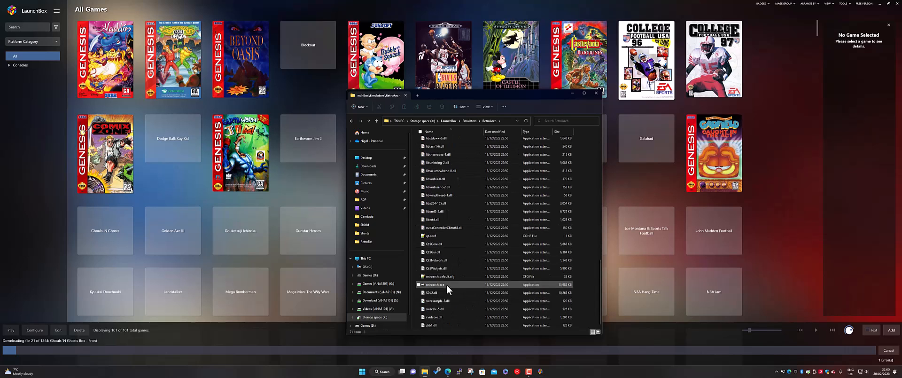
scroll(445, 289, up, 15)
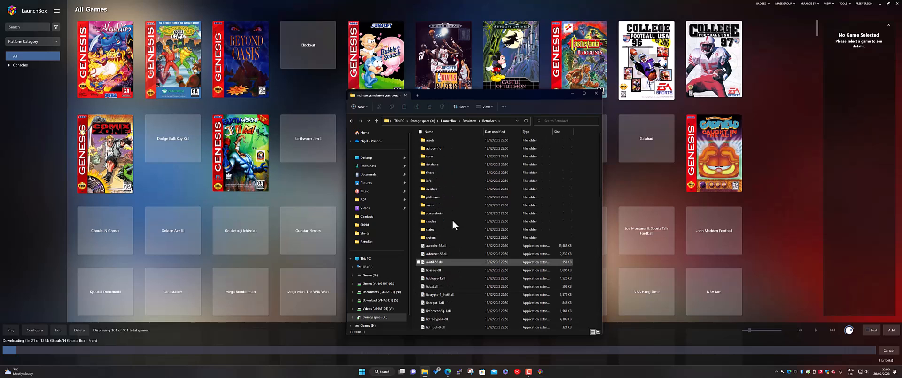
Step: Inspect the emulator core files in RetroArch's cores folder and go back to the Emulators folder
double_click(430, 159)
scroll(452, 190, down, 7)
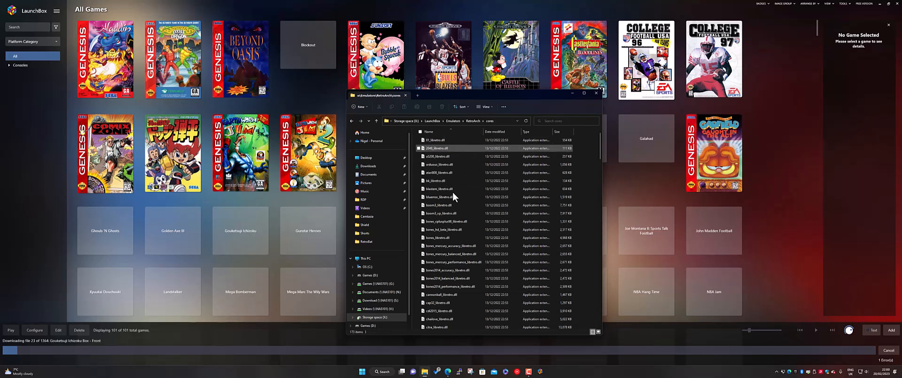
scroll(447, 241, up, 6)
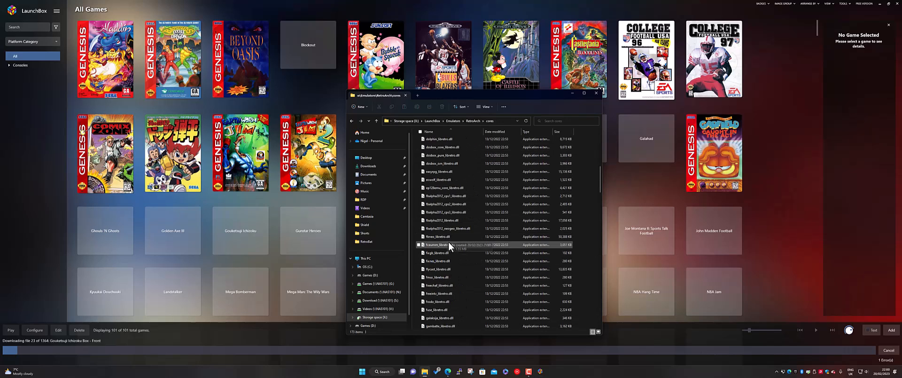
click(454, 121)
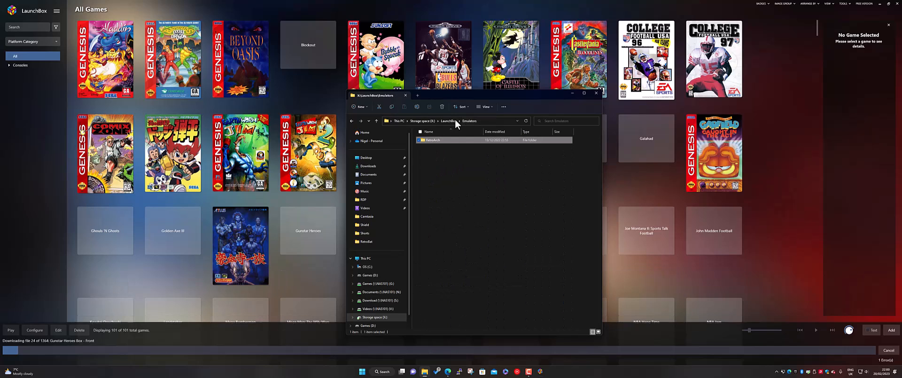
click(463, 182)
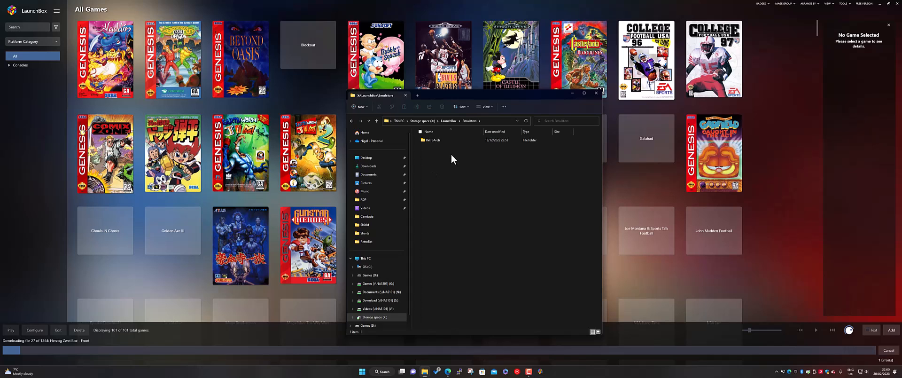
Step: Inspect the Metadata.xml file in the LaunchBox Metadata folder and return to the LaunchBox folder
click(448, 121)
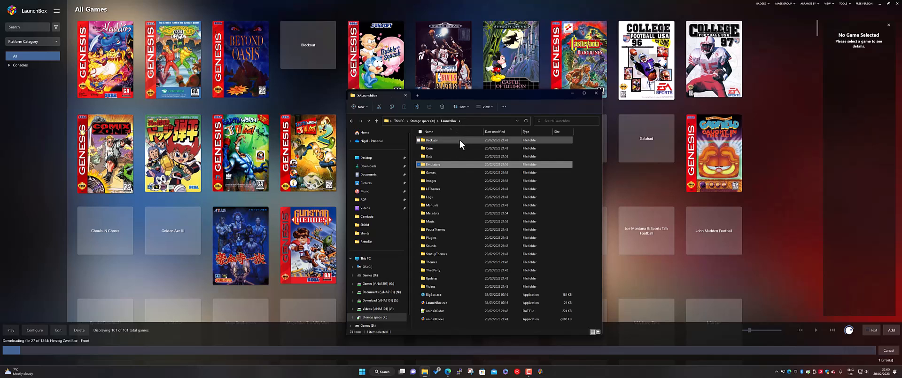
click(440, 213)
double_click(441, 214)
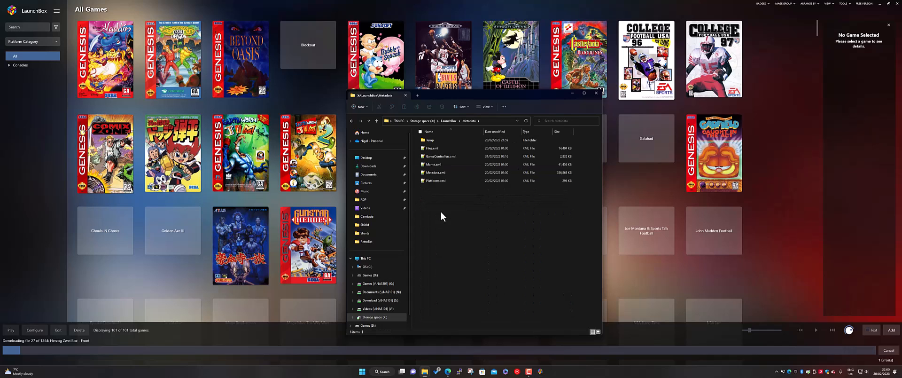
click(444, 173)
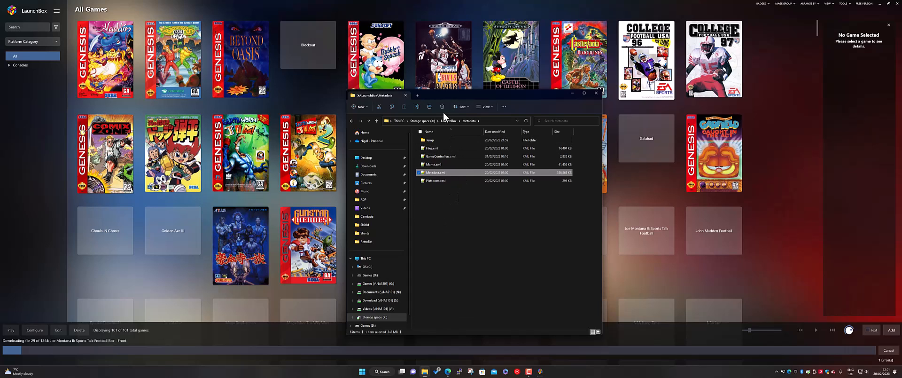
click(448, 121)
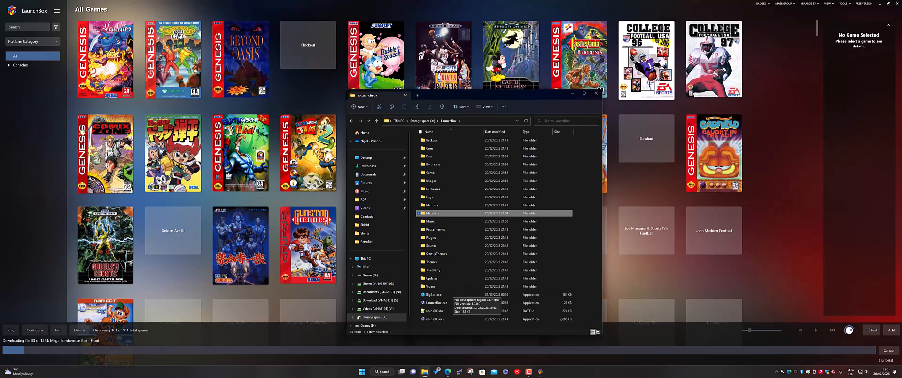
Step: Minimize File Explorer and look through the downloaded box art in LaunchBox's All Games view
click(572, 92)
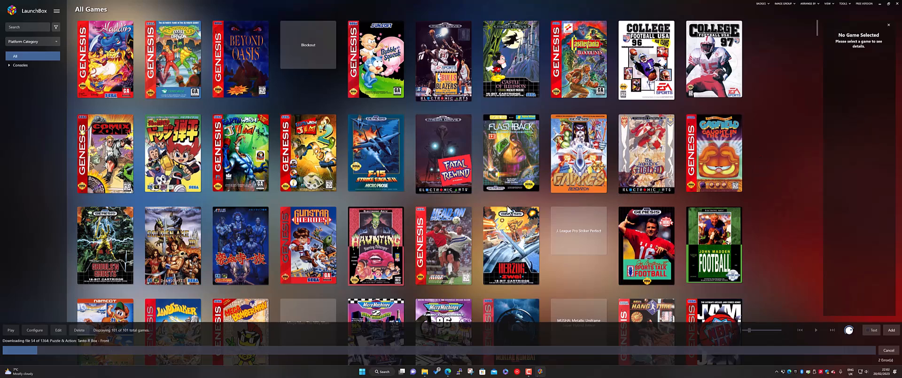
scroll(536, 207, down, 3)
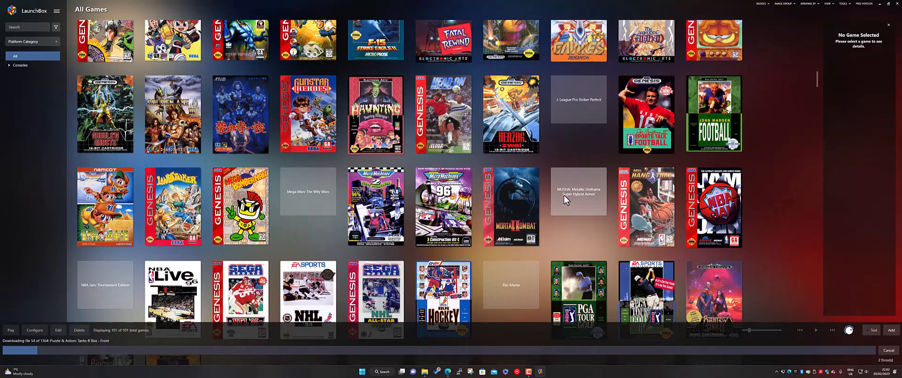
scroll(565, 199, down, 3)
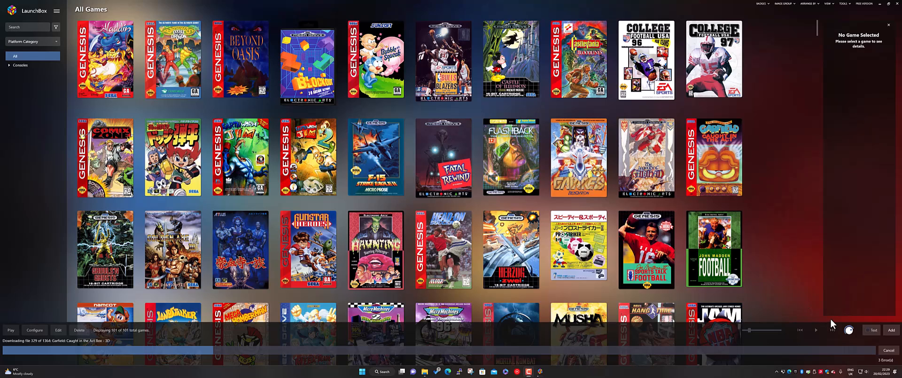
Step: Cancel the remaining media downloads, review the list of download errors and close it
click(887, 350)
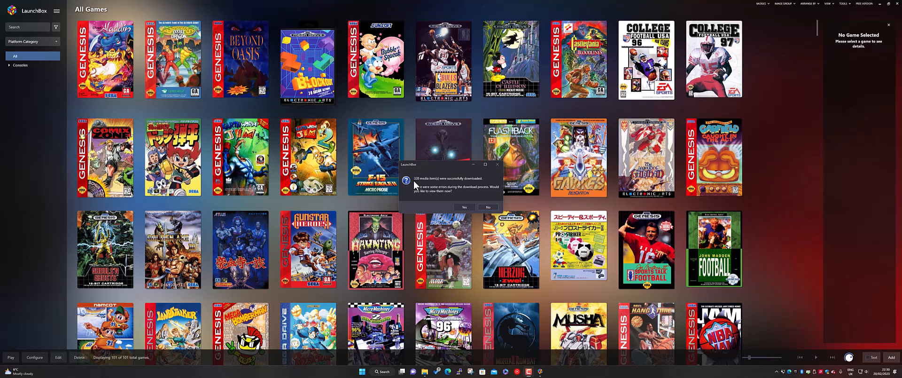
click(464, 207)
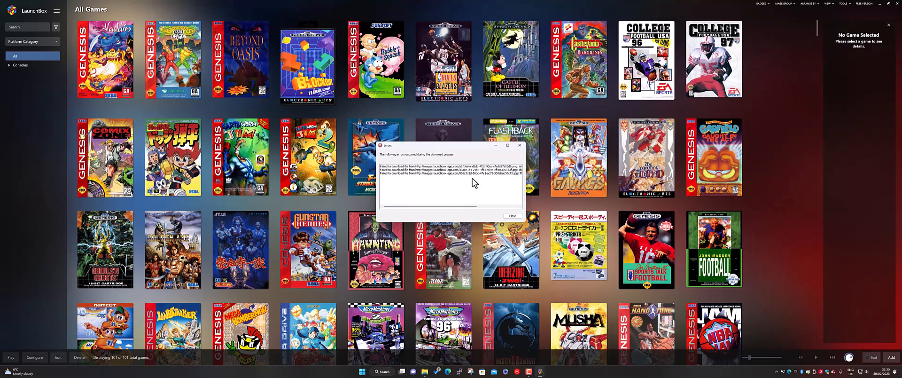
drag(459, 207, 508, 209)
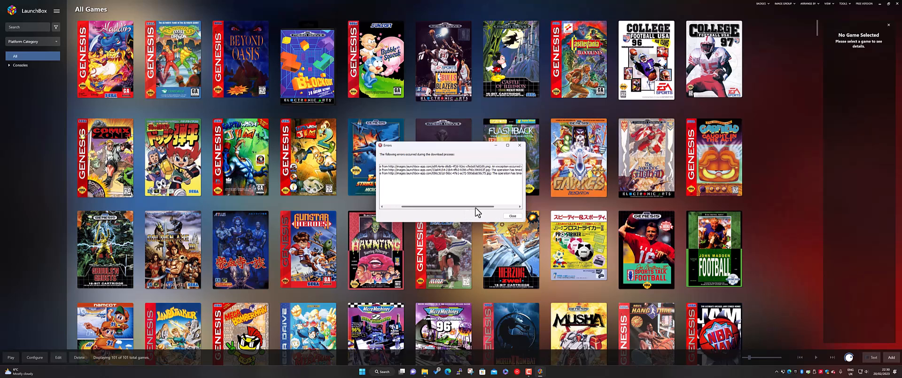
click(512, 216)
Step: Look over the box art, switch All Games to the list view and browse the games' metadata
scroll(451, 202, down, 3)
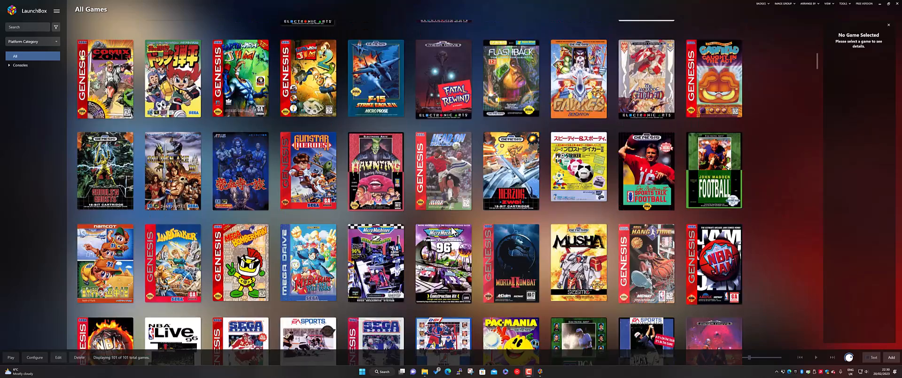
scroll(453, 231, up, 3)
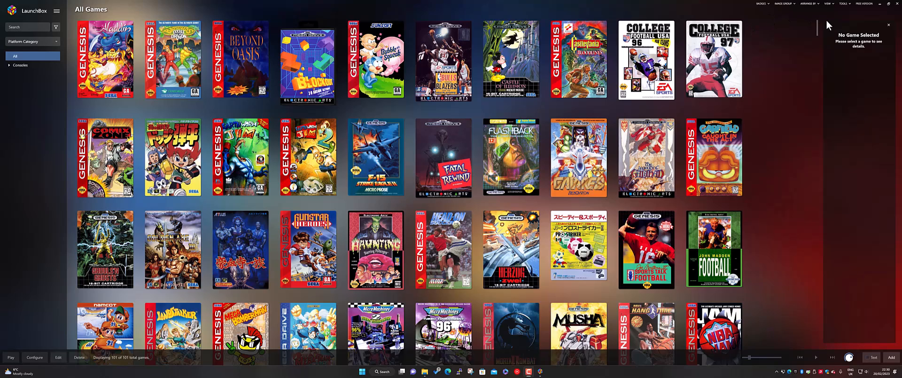
click(832, 5)
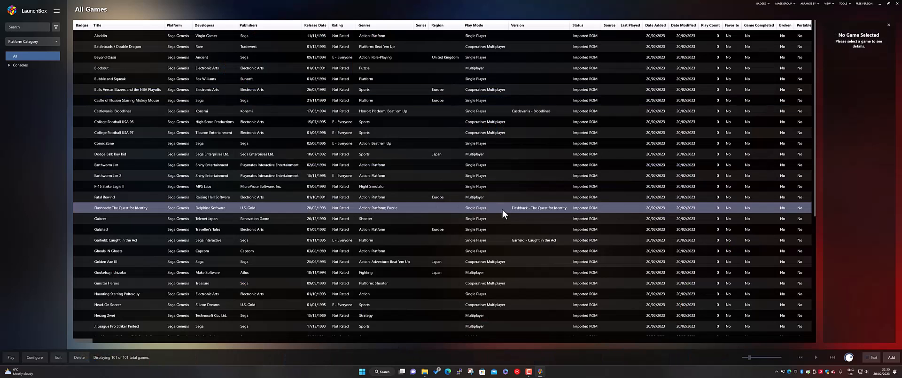
scroll(502, 212, down, 7)
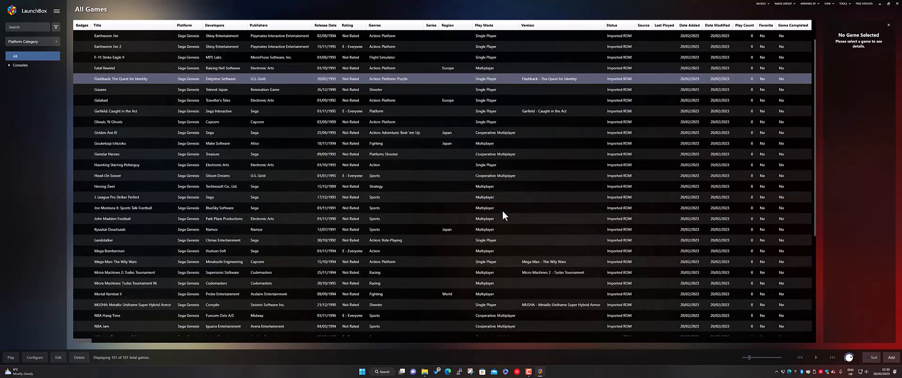
Step: Return to the start of the All Games list and switch it back to the images view
scroll(500, 226, up, 7)
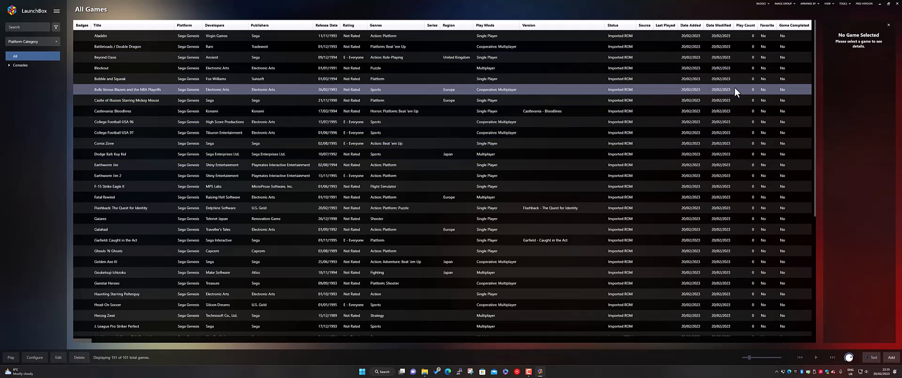
click(828, 4)
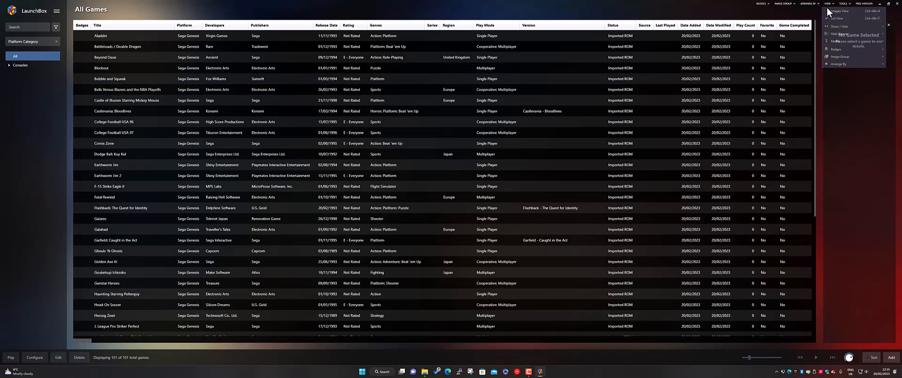
click(830, 12)
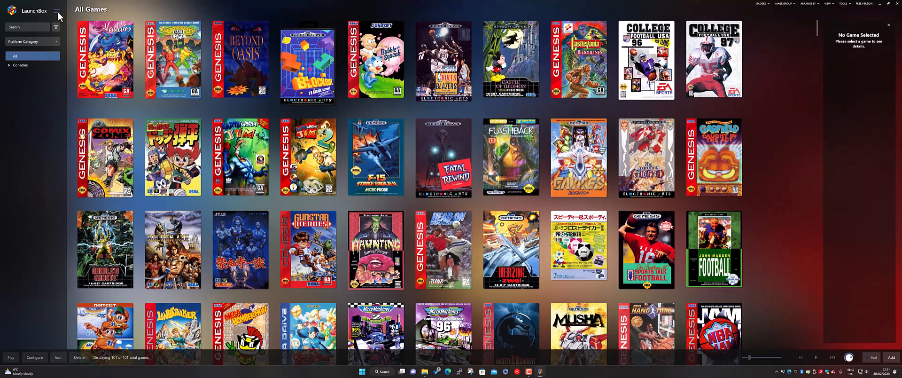
Step: Open the metadata and media update wizard for all games, look through its metadata source and image type options, and cancel it
click(57, 11)
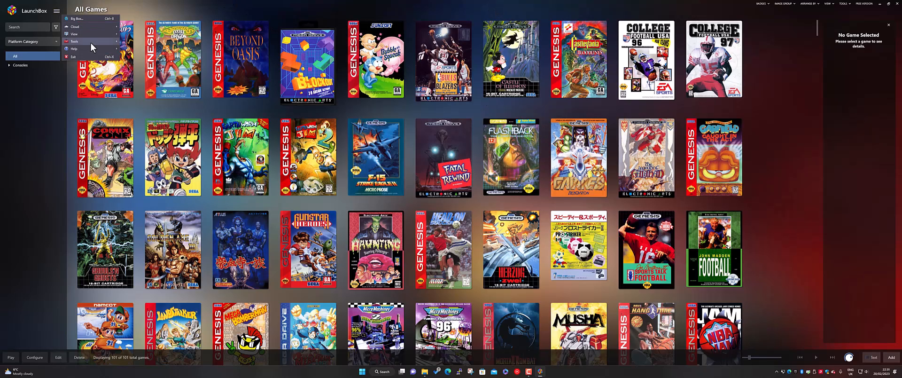
mouse_move(92, 43)
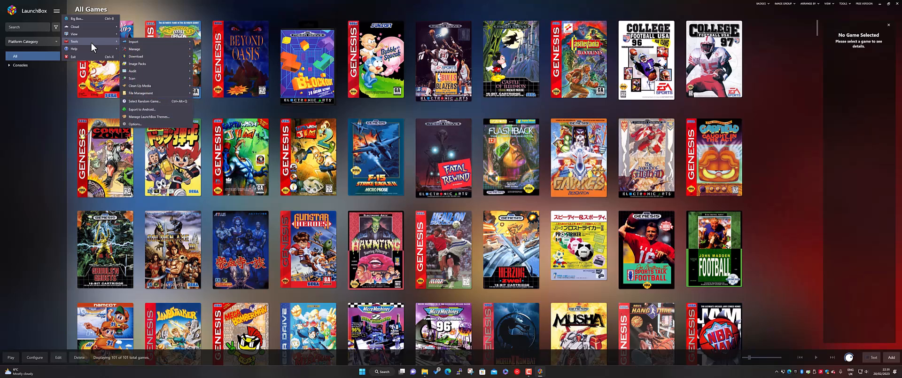
mouse_move(166, 56)
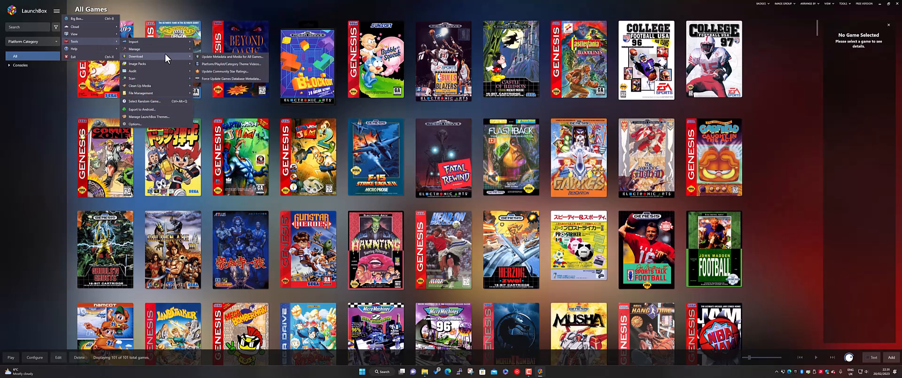
click(257, 57)
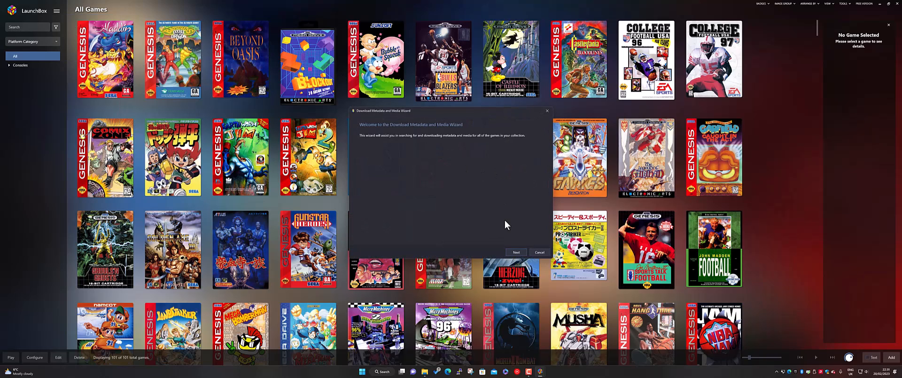
click(516, 253)
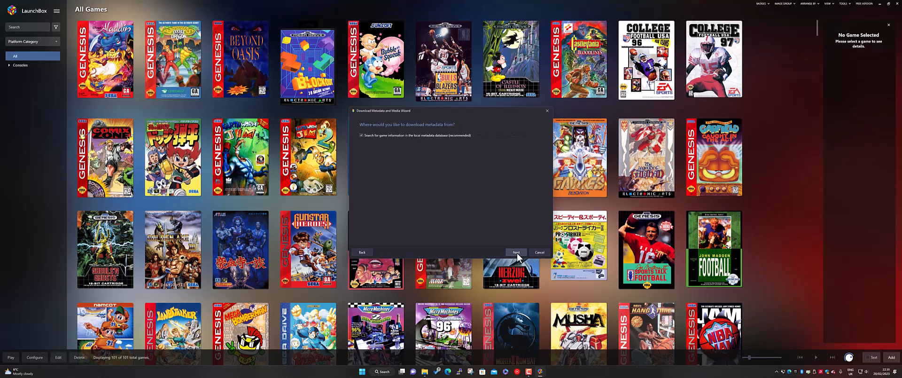
click(516, 252)
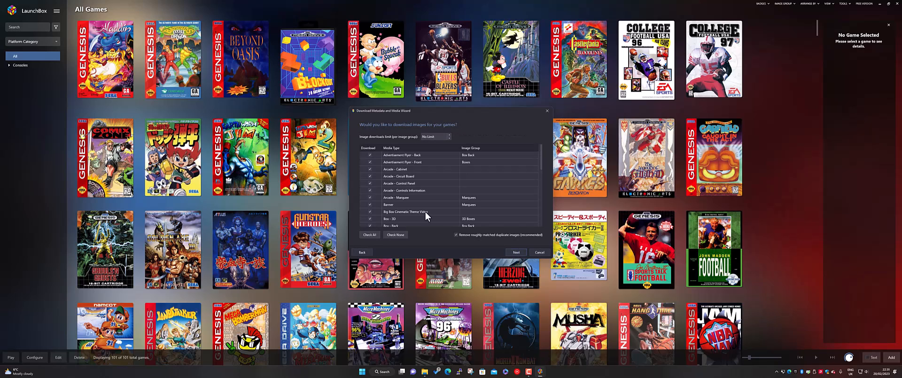
scroll(426, 208, down, 5)
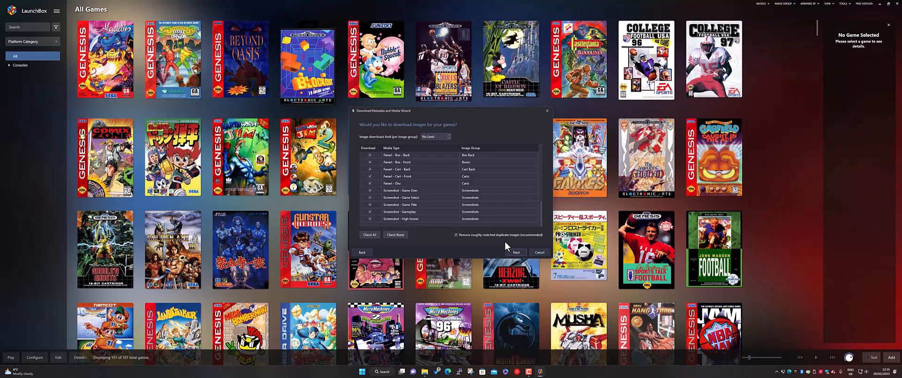
click(539, 252)
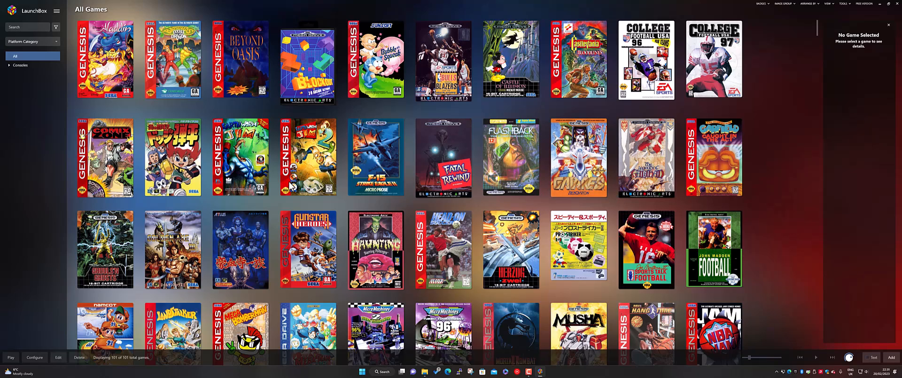
Step: Show the Sega Genesis platform under Consoles and select all of its games
click(10, 65)
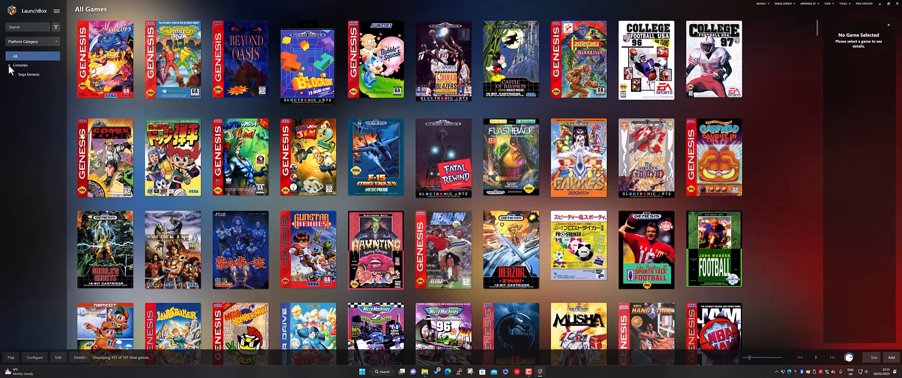
click(26, 74)
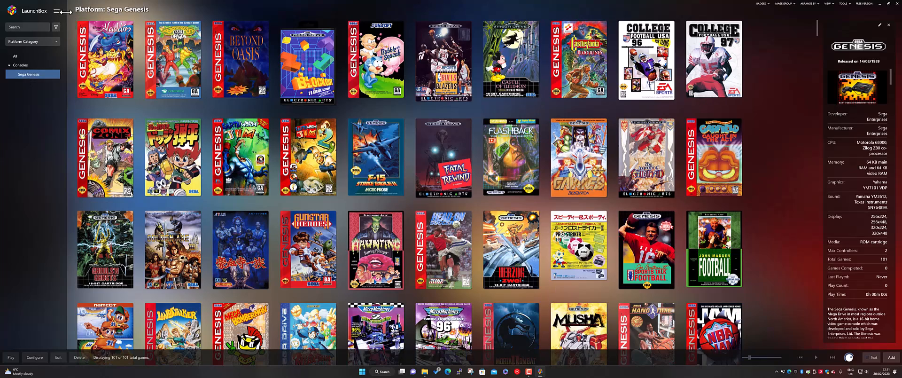
click(57, 10)
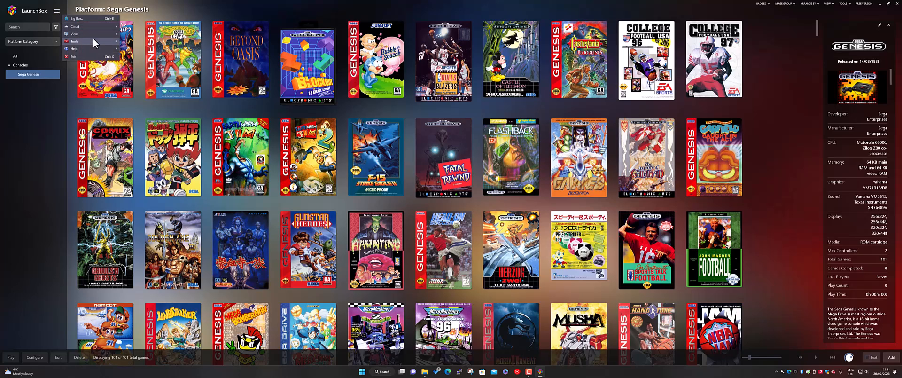
mouse_move(176, 59)
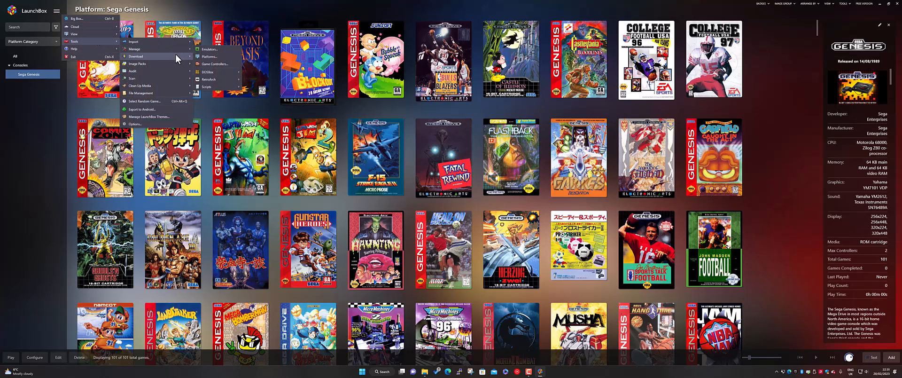
click(237, 40)
click(237, 40)
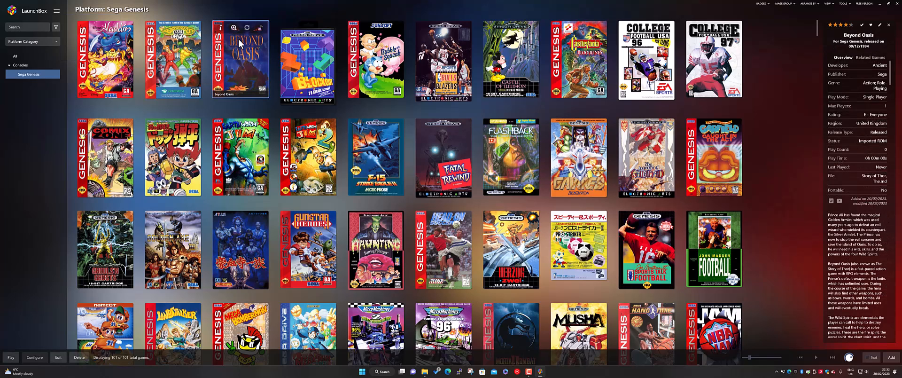
click(301, 57)
click(244, 49)
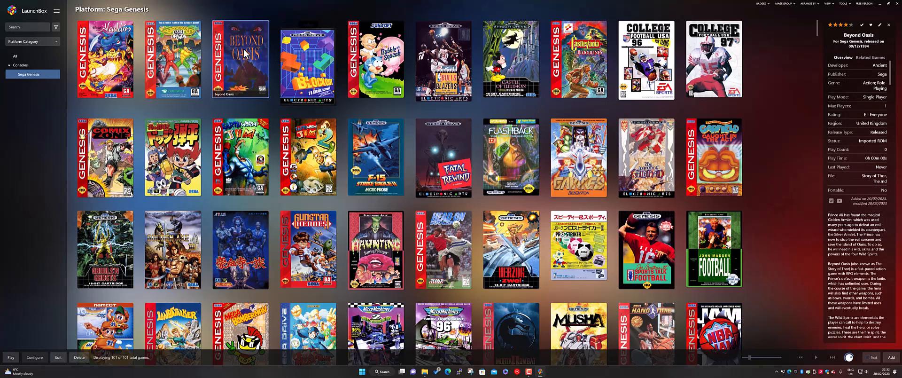
key(ctrl+a)
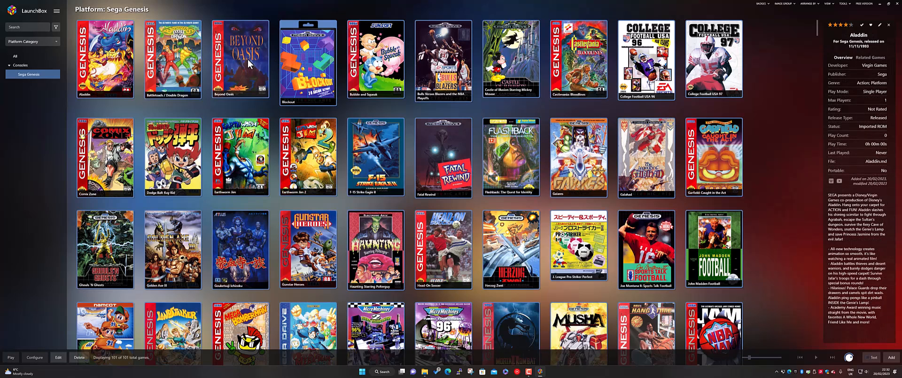
Step: Check the metadata and media download options offered for the selected games without starting an update
click(57, 11)
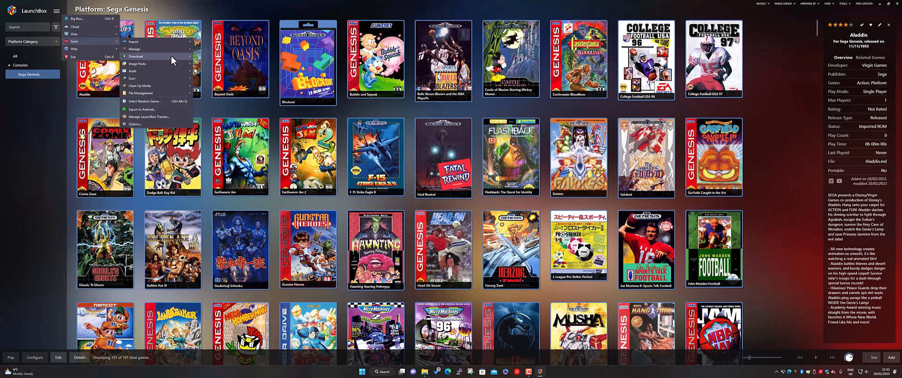
mouse_move(173, 59)
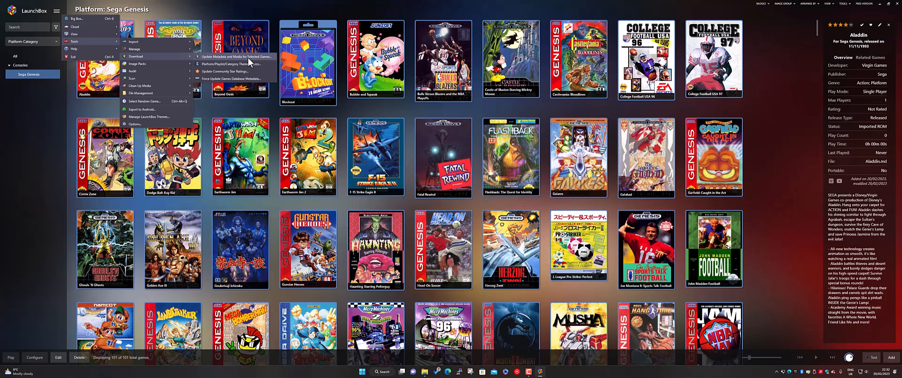
click(771, 107)
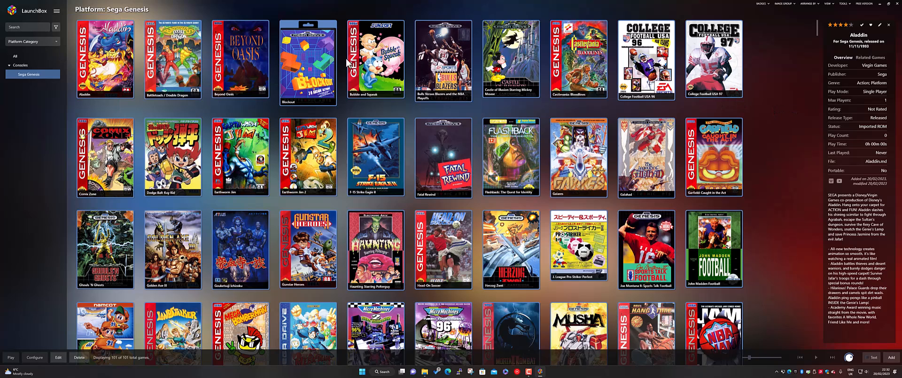
Step: Start a ROM files import and add the C:\Demo\ps1 folder as its source
click(56, 12)
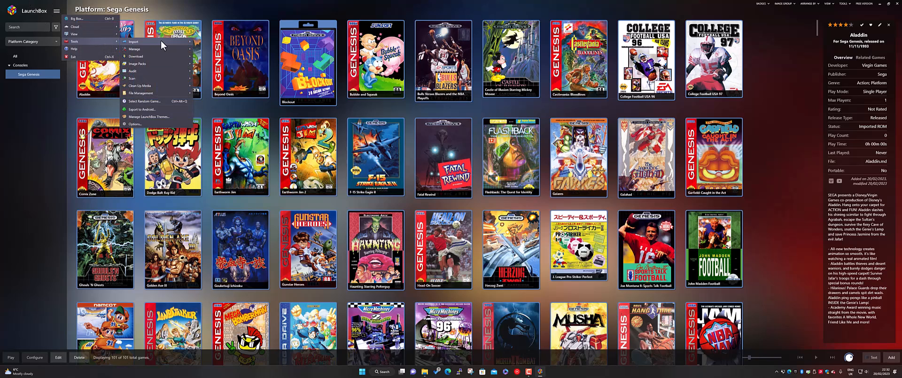
mouse_move(162, 43)
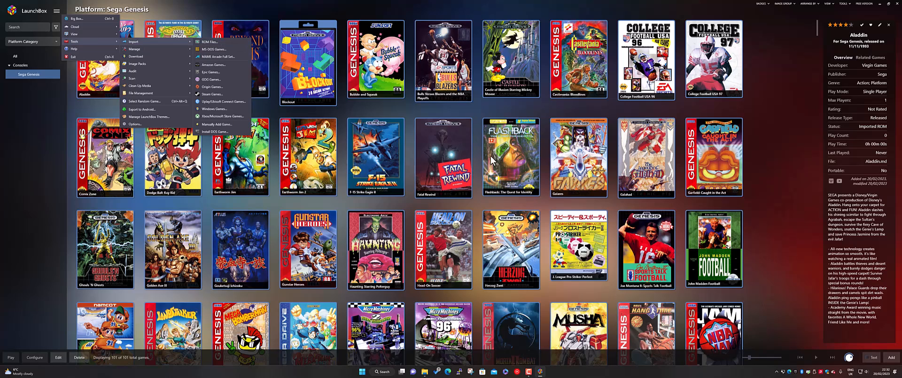
mouse_move(88, 23)
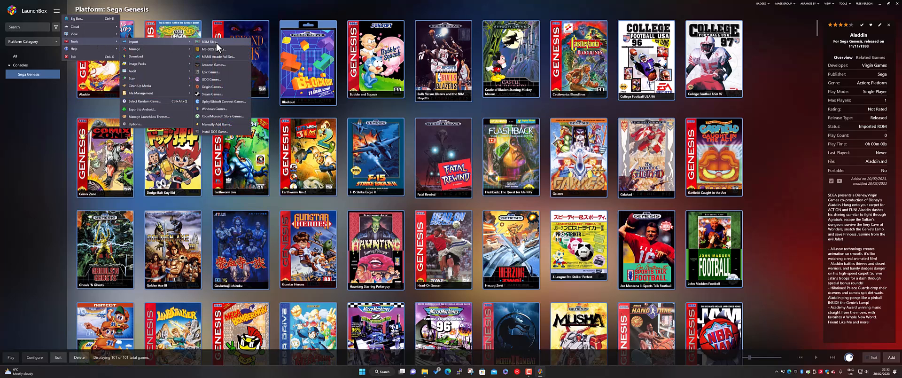
click(210, 42)
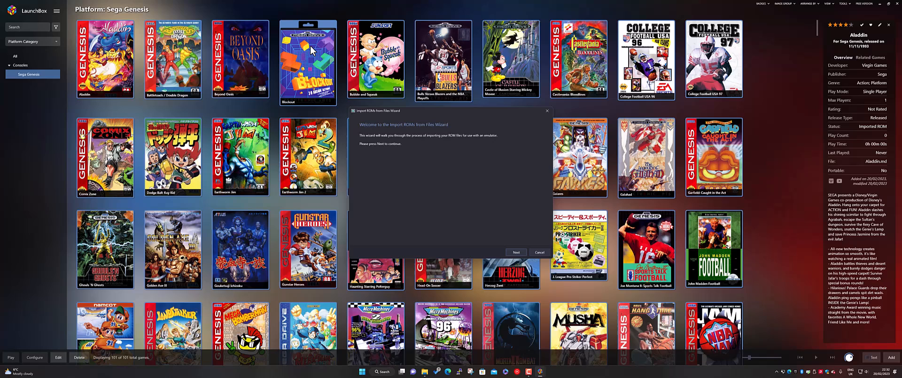
click(519, 254)
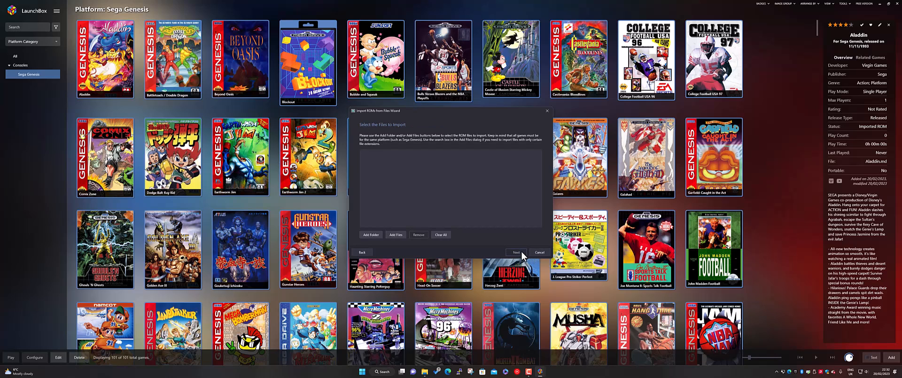
click(372, 236)
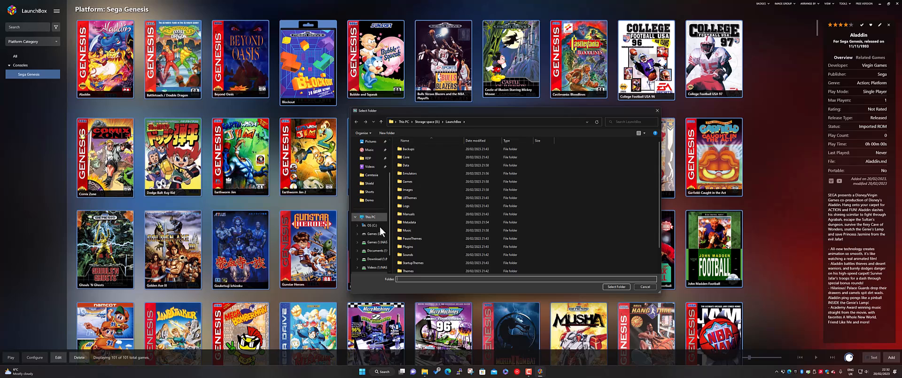
click(372, 226)
click(408, 174)
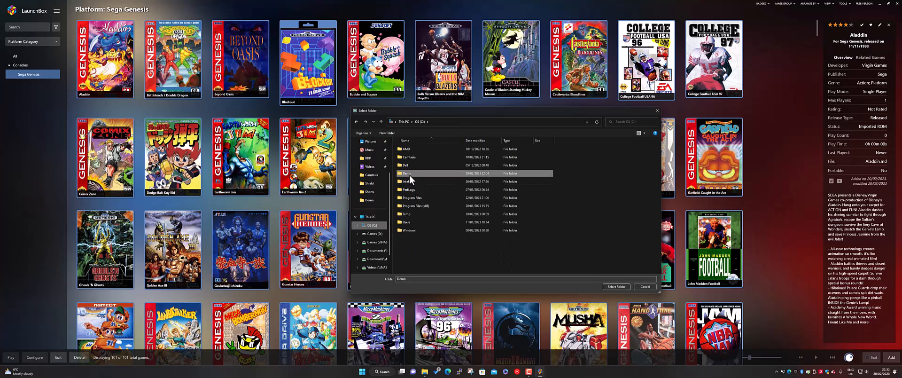
double_click(409, 174)
double_click(407, 175)
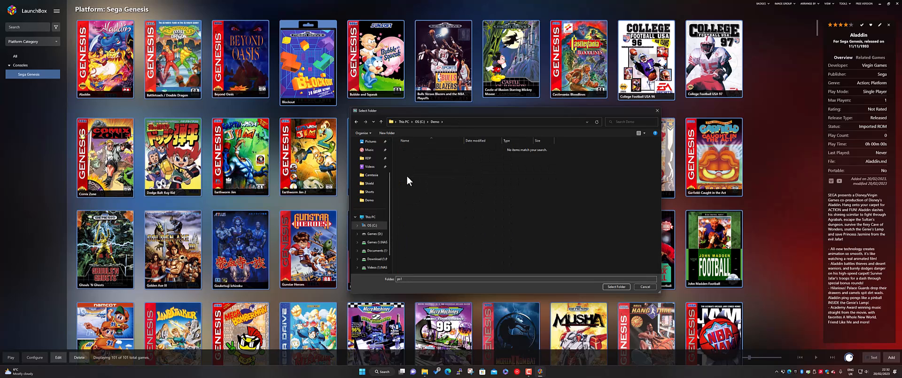
click(616, 286)
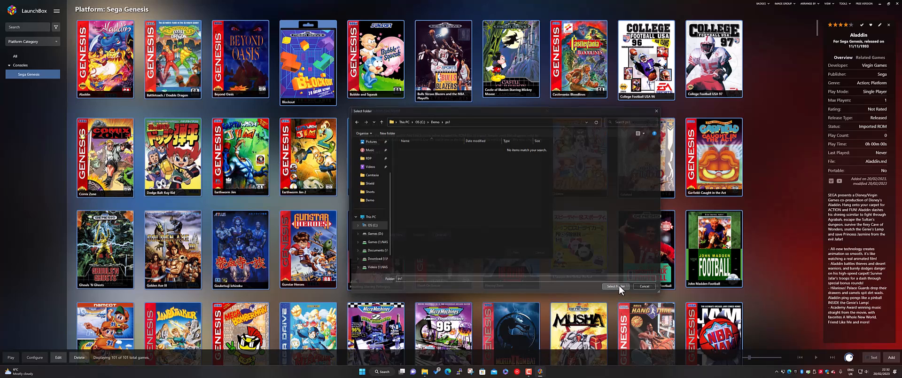
Step: Accept Sony Playstation as the import platform and RetroArch as the emulator, with automatic core download enabled
click(517, 252)
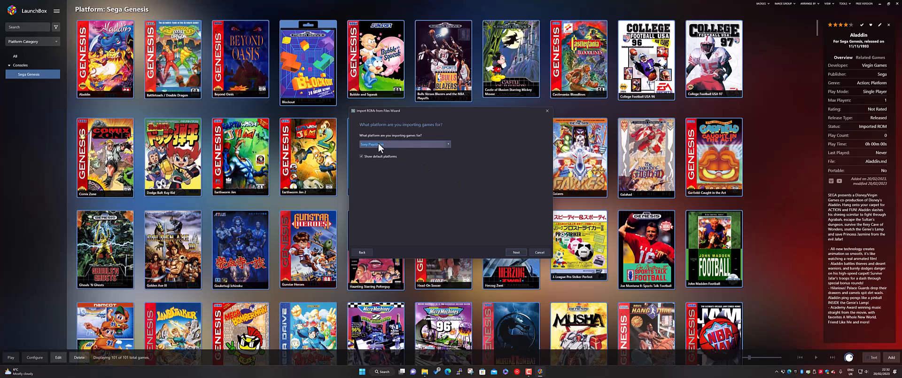
click(515, 252)
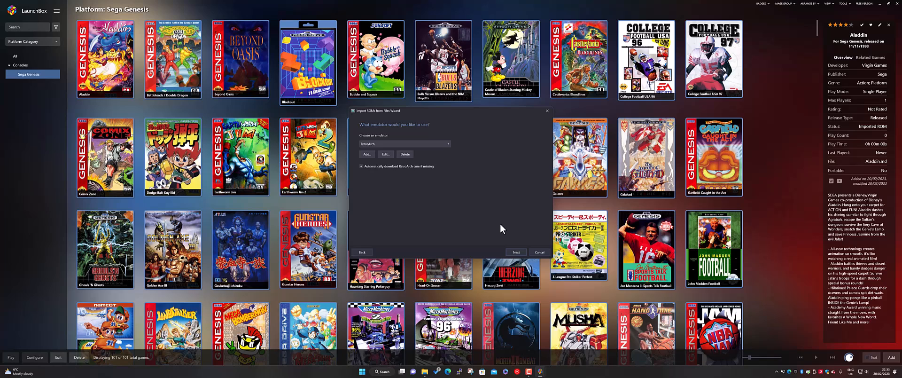
click(516, 252)
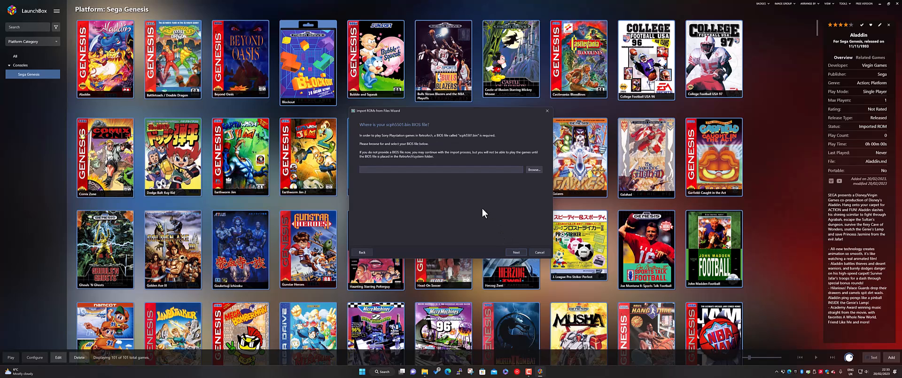
Step: Check the contents of RetroArch's system folder under LaunchBox\Emulators in File Explorer, then return to the import wizard
click(490, 169)
click(425, 372)
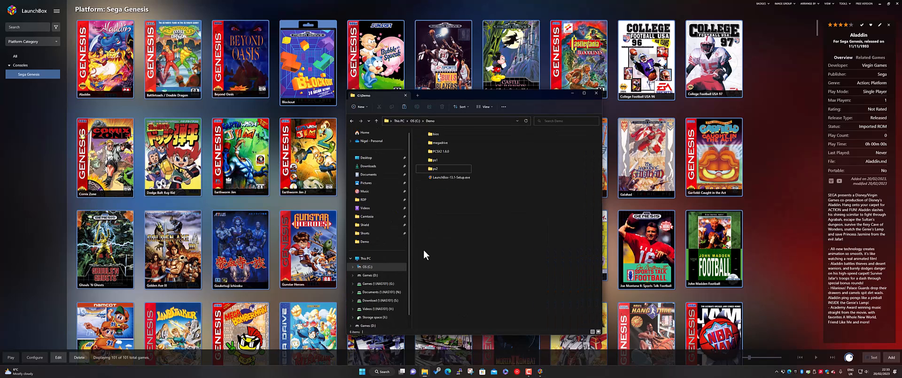
click(375, 317)
double_click(433, 164)
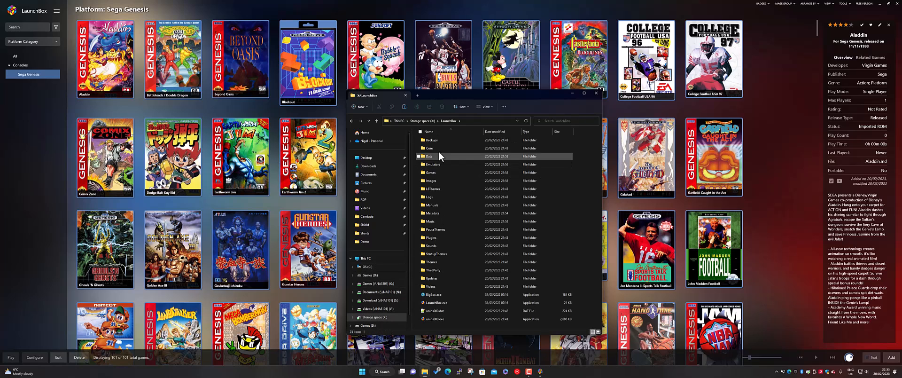
double_click(444, 164)
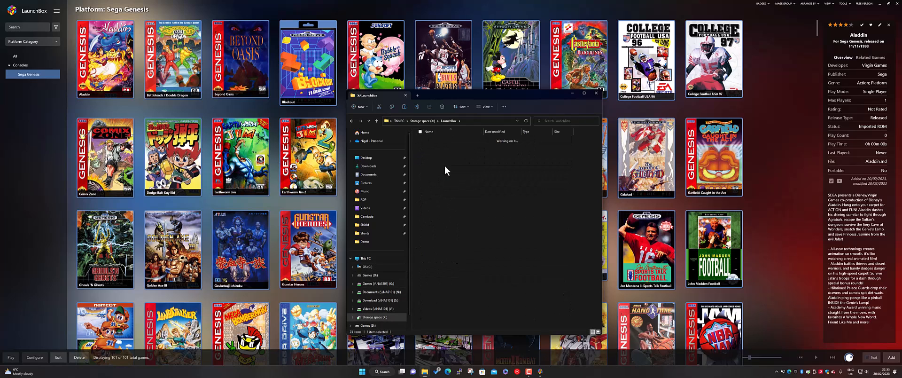
double_click(444, 140)
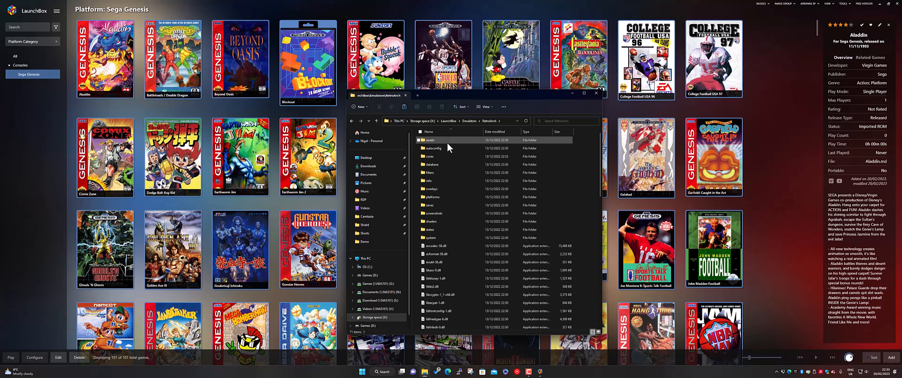
double_click(429, 237)
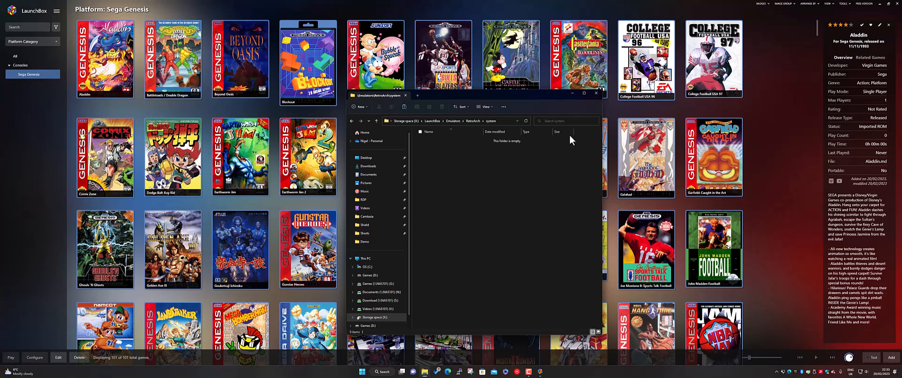
click(571, 92)
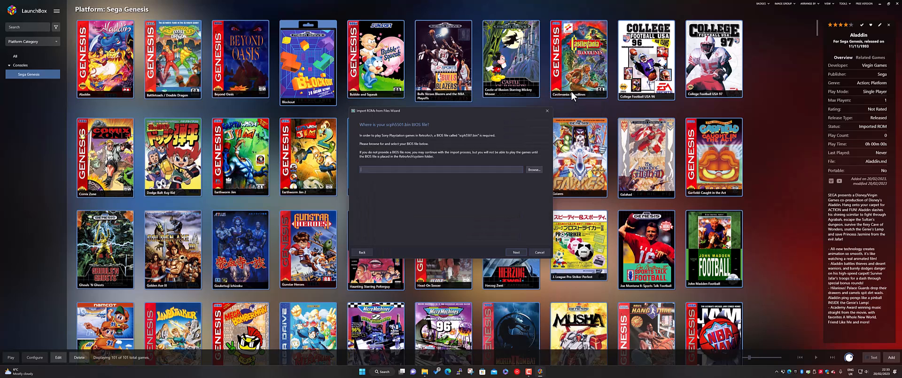
Step: Supply scph5501.bin from C:\Demo\bios as the PlayStation BIOS file and continue the import
click(535, 169)
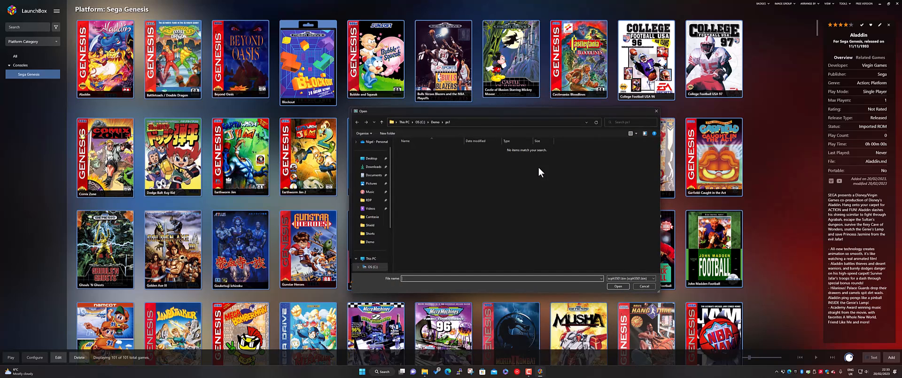
click(435, 122)
double_click(418, 149)
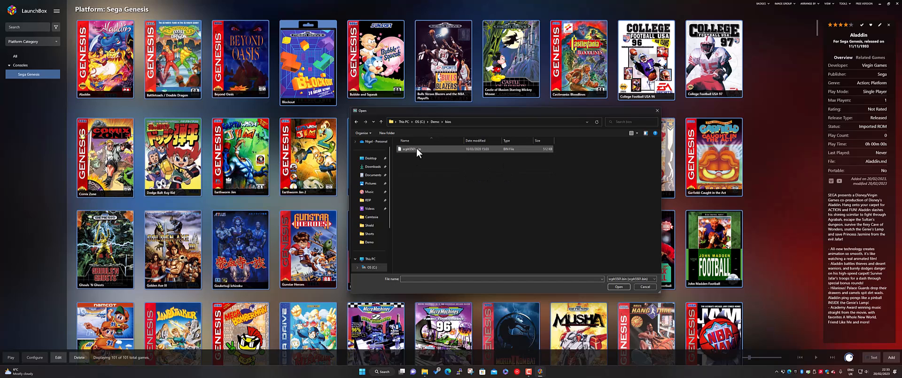
double_click(427, 152)
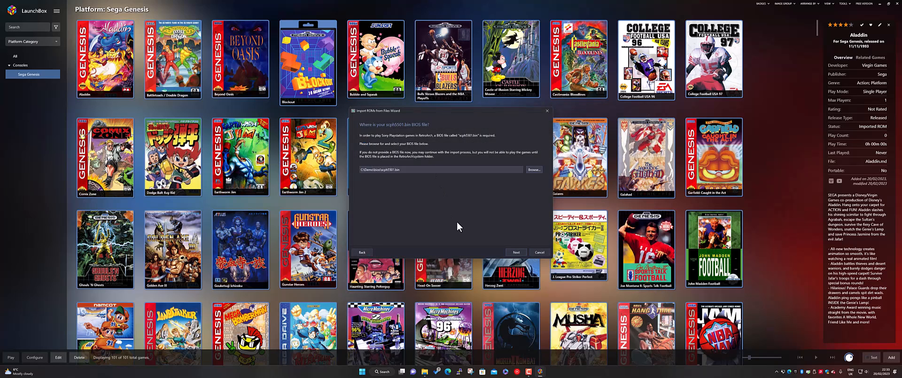
click(512, 252)
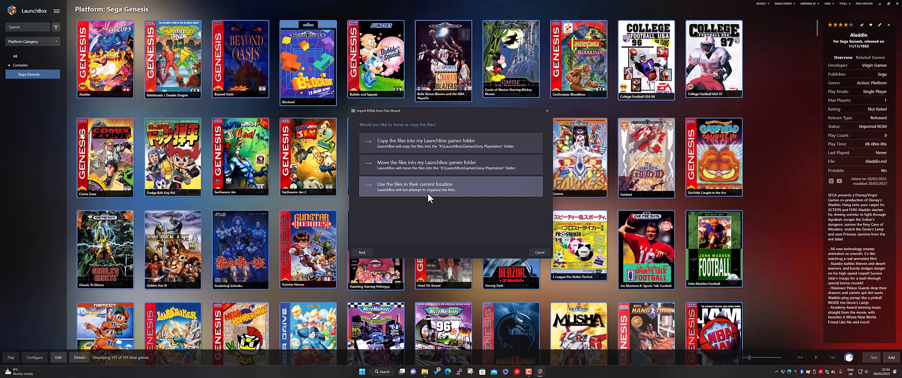
Step: Choose to copy the files into the LaunchBox games folder and finish the import with the default metadata, image, bezel and custom options
click(421, 147)
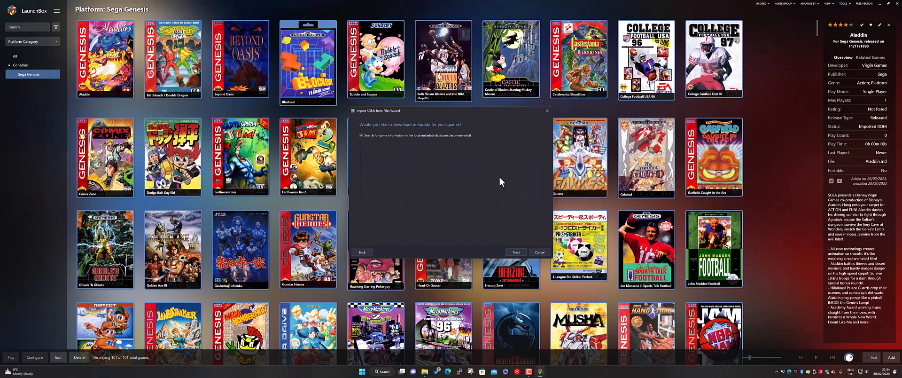
click(516, 253)
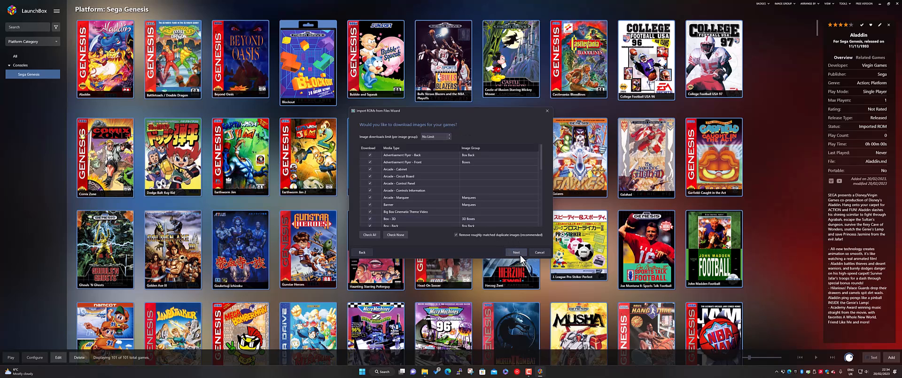
click(519, 256)
click(517, 252)
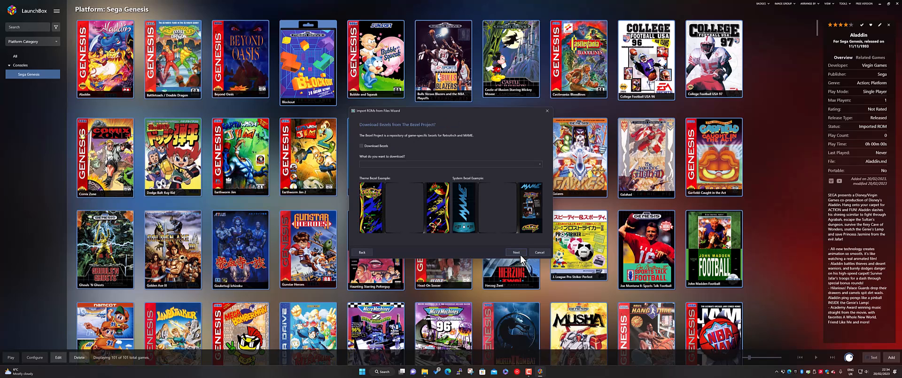
click(516, 253)
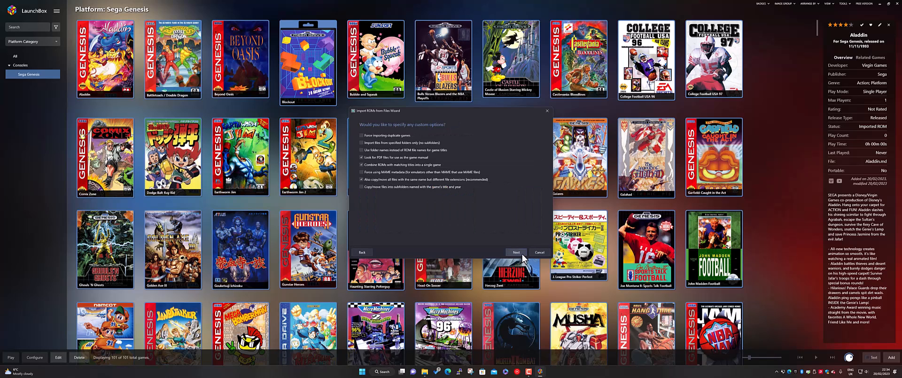
click(520, 254)
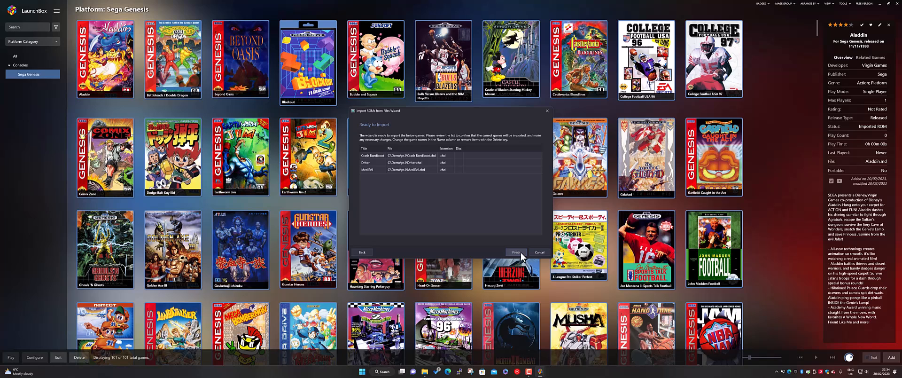
click(517, 252)
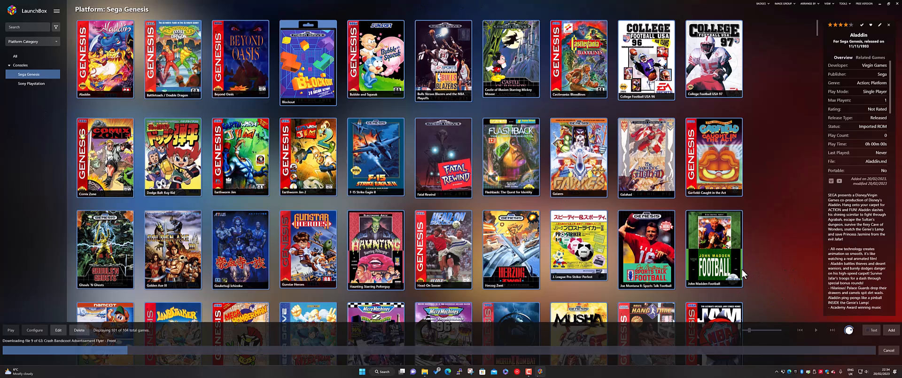
Step: View the Sony Playstation platform and the full games list, and show the details of Crash Bandicoot
click(30, 83)
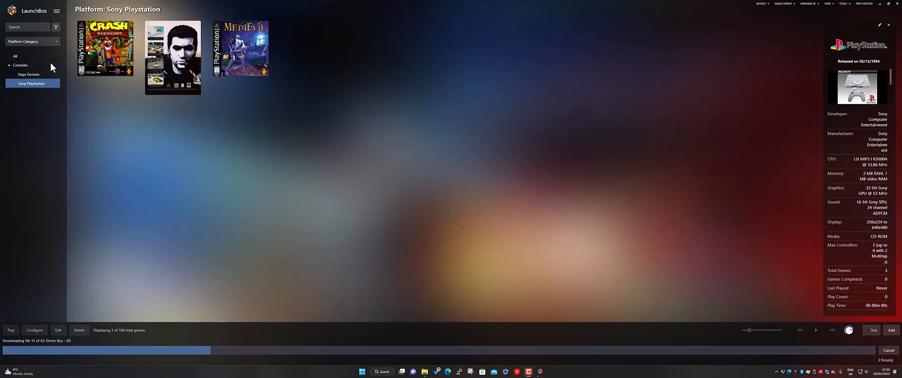
click(14, 56)
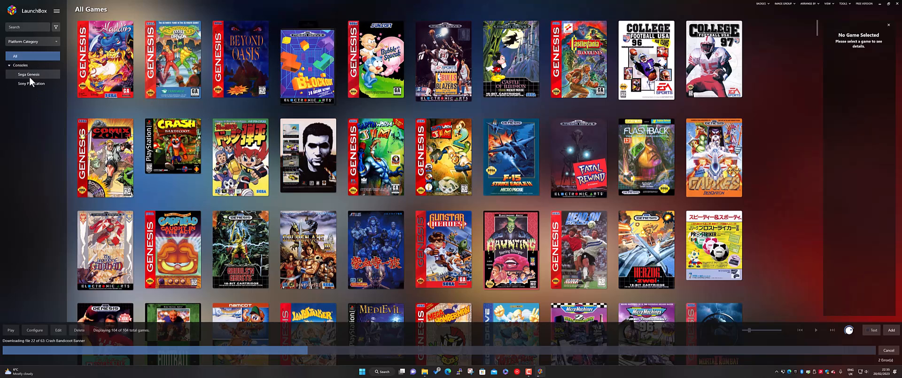
click(29, 84)
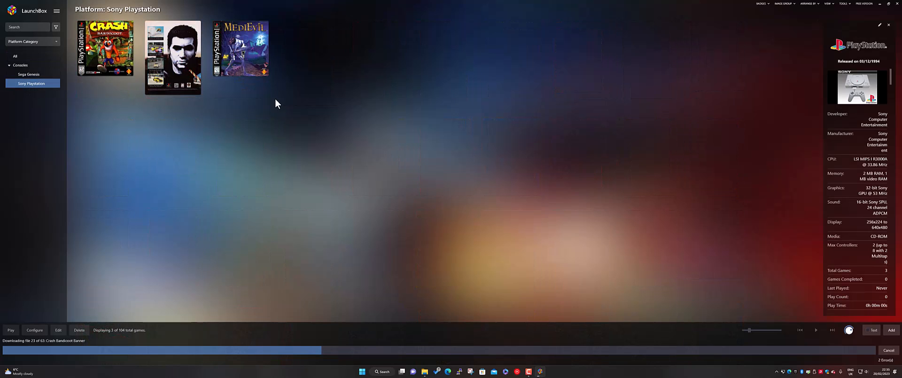
click(127, 48)
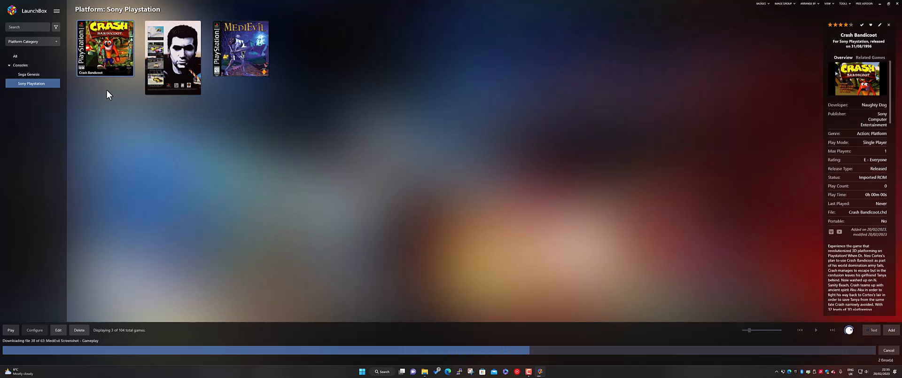
Step: Compare the Sega Genesis and Sony Playstation platform details while media downloads, and decline viewing the download errors
click(29, 74)
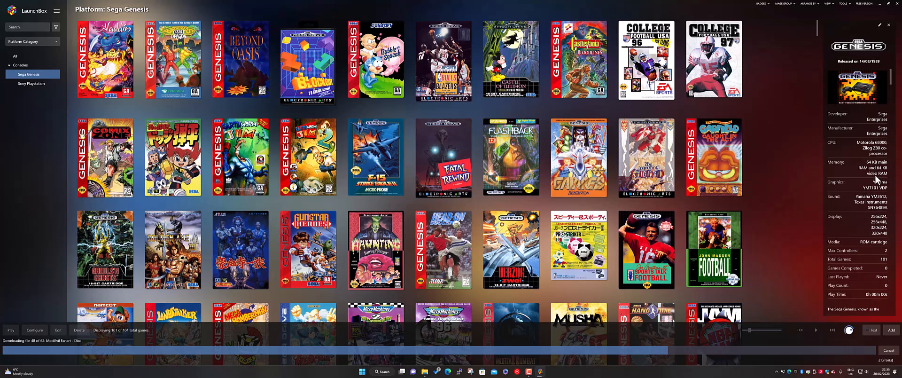
click(37, 86)
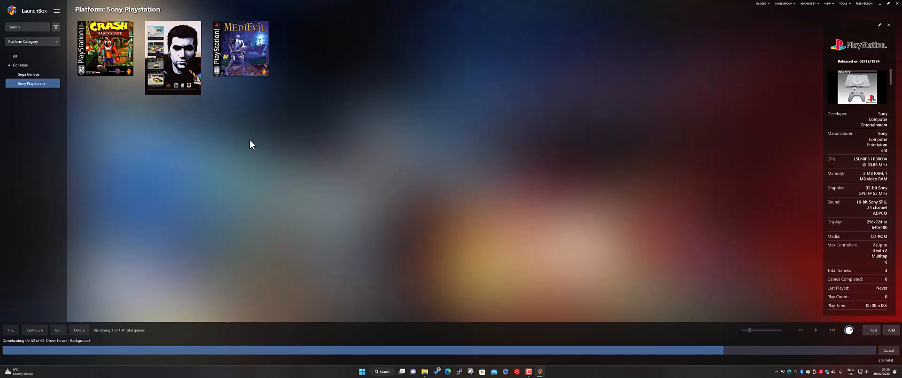
click(43, 77)
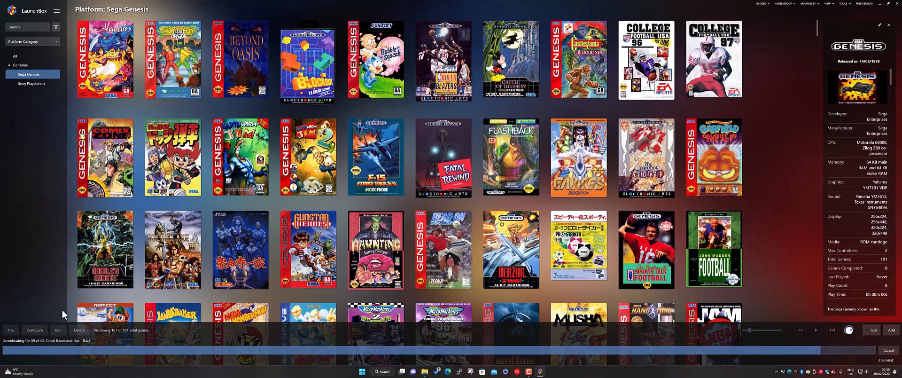
click(32, 83)
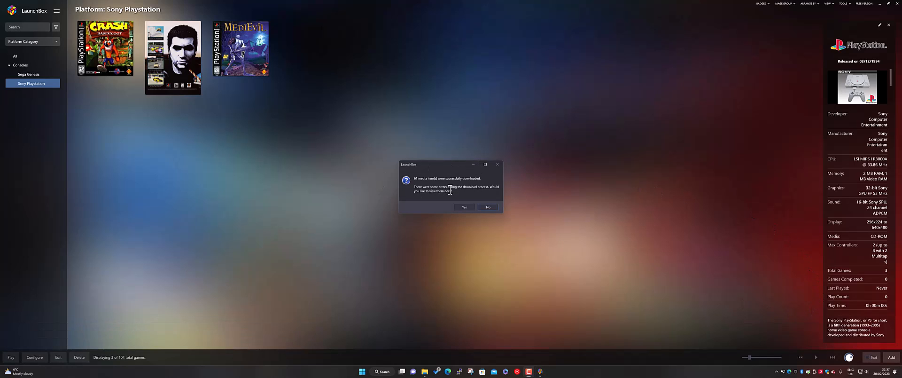
click(489, 207)
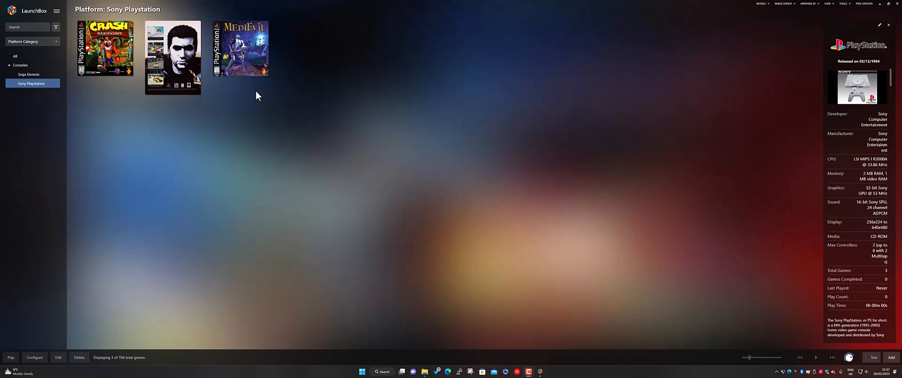
Step: Look through MediEvil's details and images, and view the details of Castle of Illusion Starring Mickey Mouse under Sega Genesis
click(240, 56)
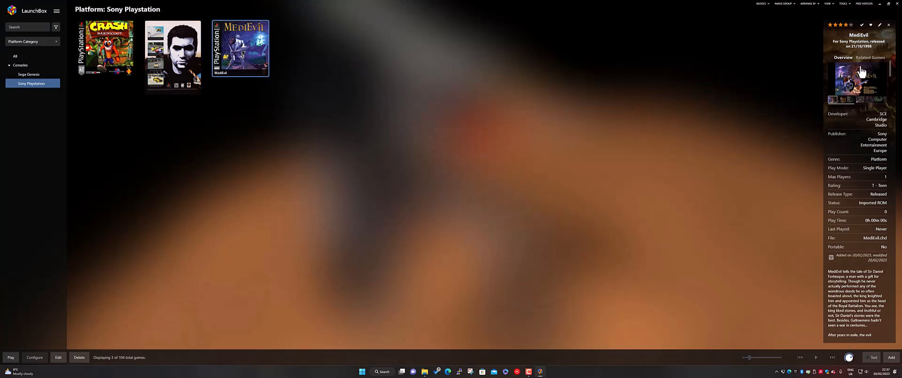
click(843, 99)
click(851, 100)
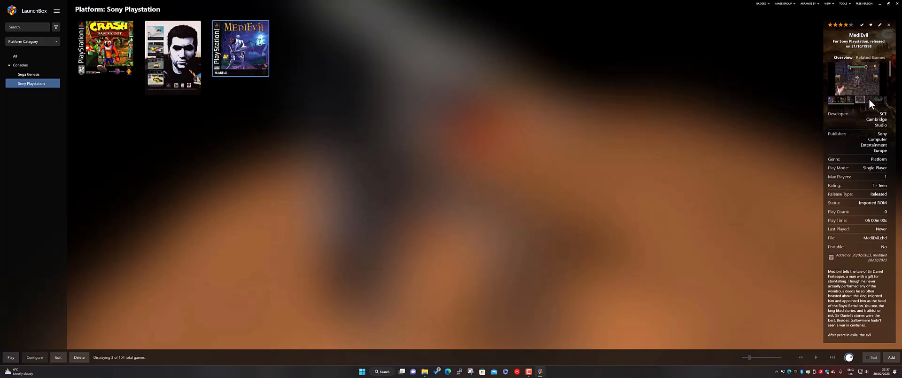
click(869, 99)
click(878, 99)
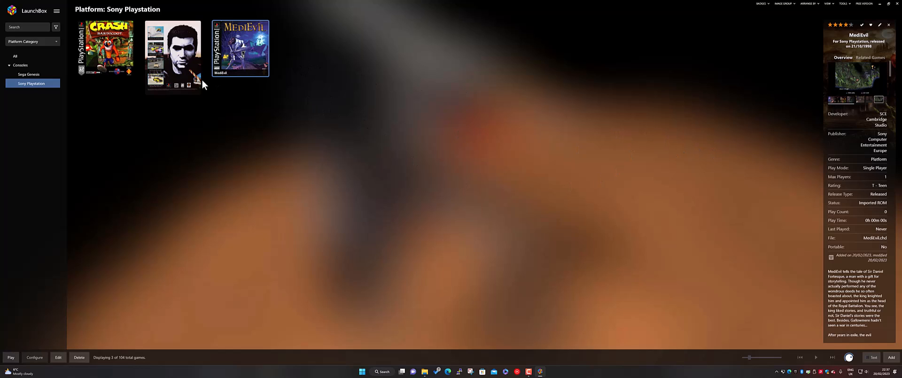
click(35, 74)
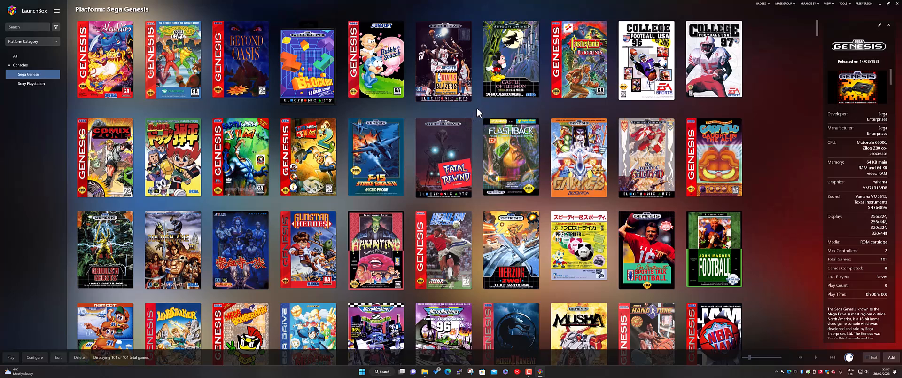
click(510, 65)
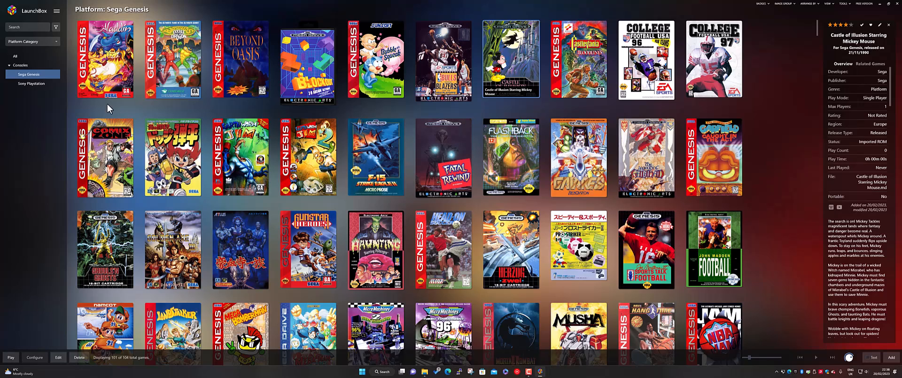
Step: Launch Crash Bandicoot from the Sony Playstation platform
click(43, 85)
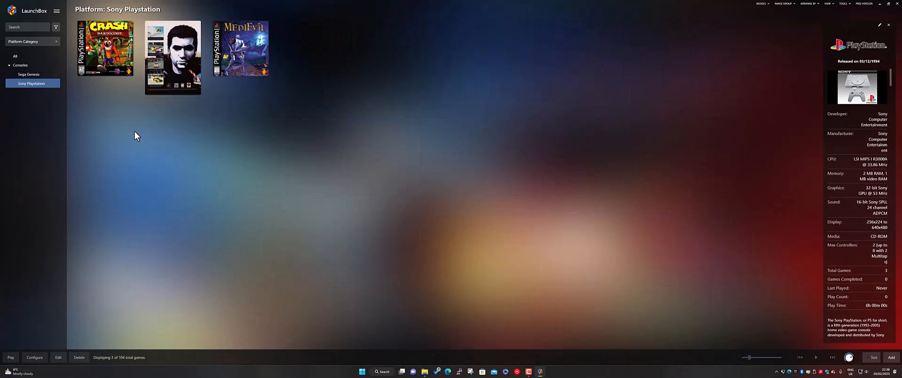
double_click(109, 46)
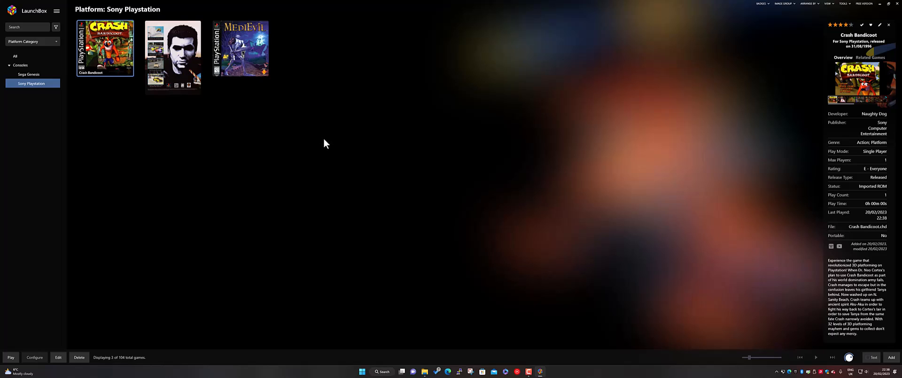
Step: Copy the PCSX2 1.6.0 folder from the Demo folder on the C drive
click(425, 371)
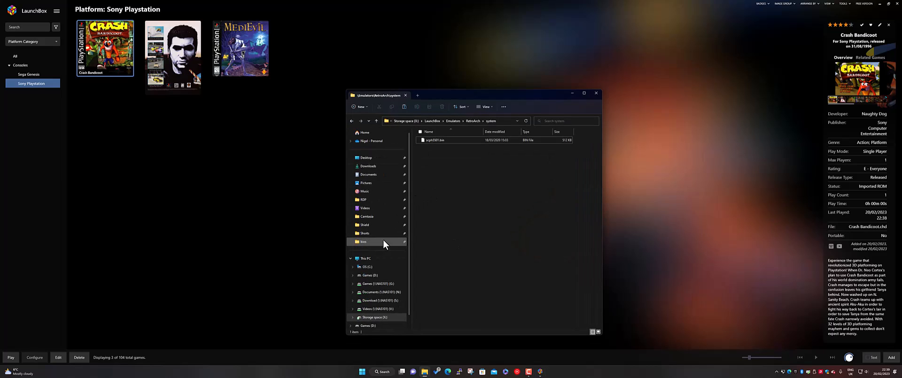
click(371, 266)
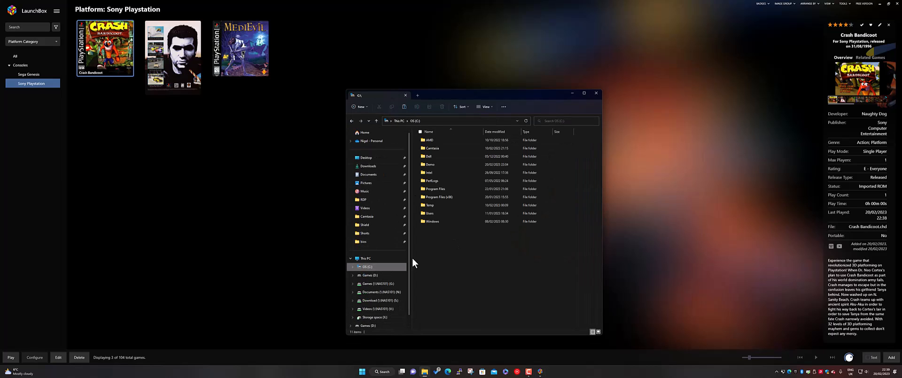
double_click(435, 165)
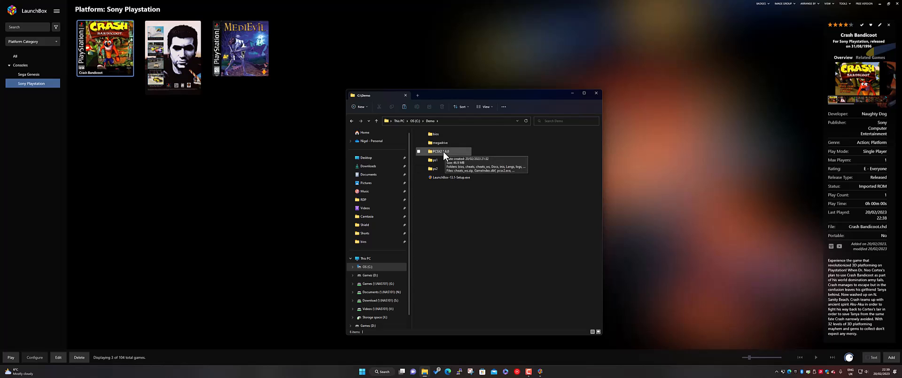
click(445, 155)
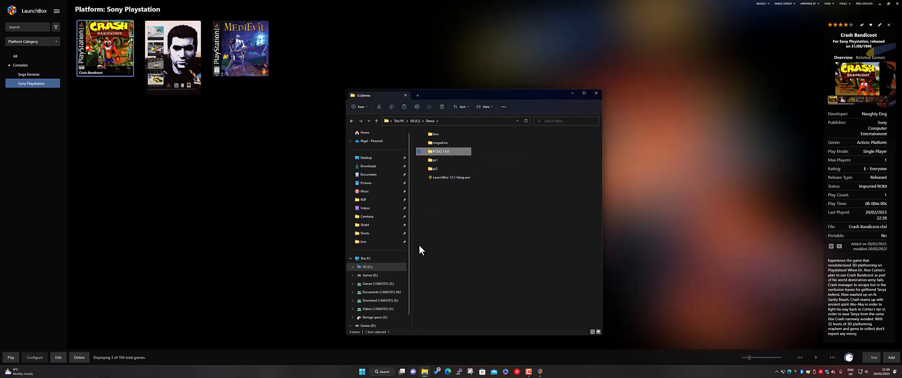
Step: Paste the PCSX2 1.6.0 folder into LaunchBox\Emulators on the storage space drive and look through its contents
click(375, 317)
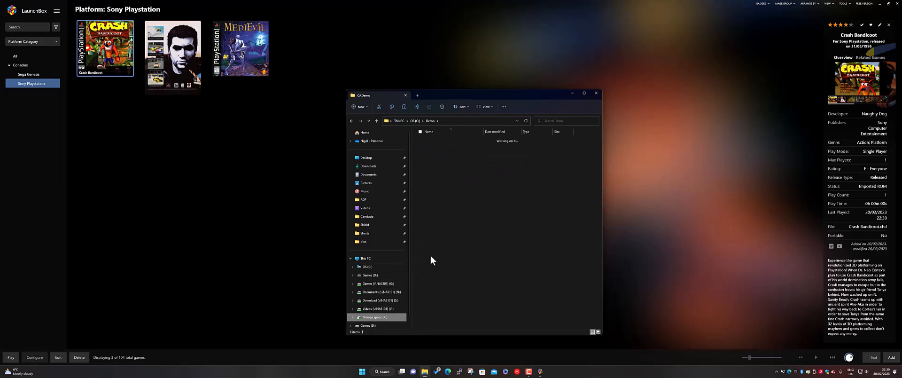
double_click(434, 165)
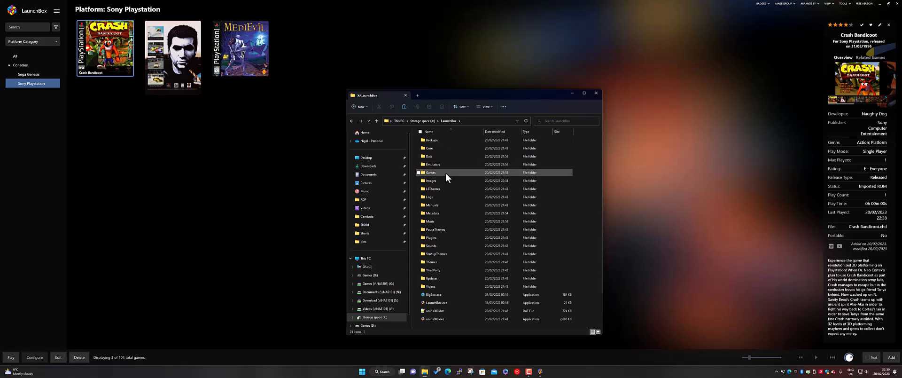
click(442, 165)
double_click(442, 165)
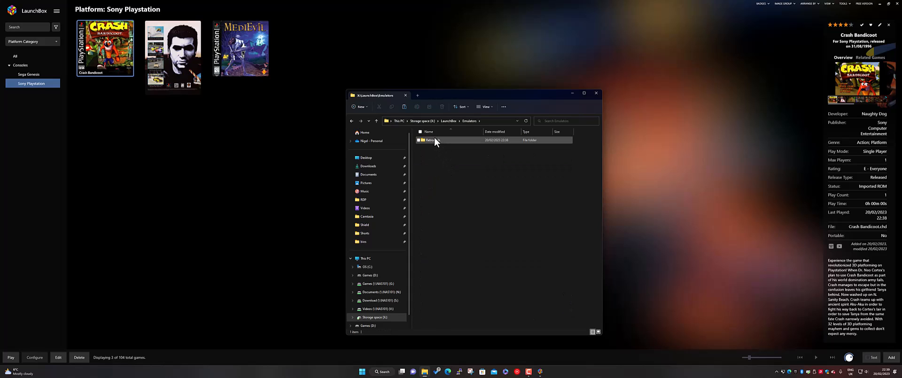
right_click(446, 178)
click(453, 185)
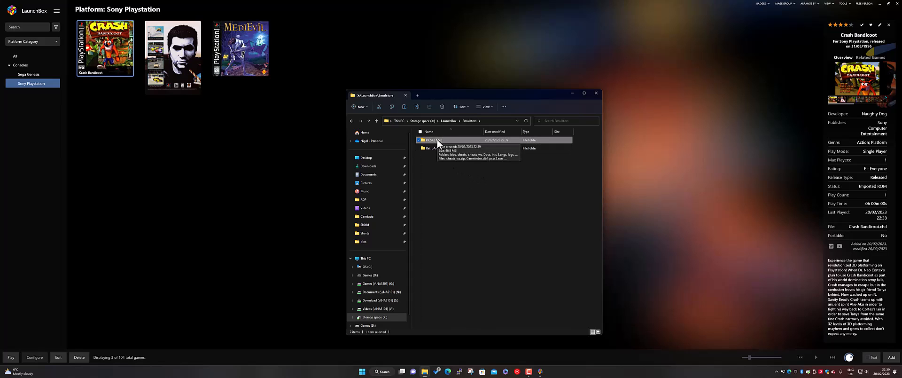
double_click(438, 142)
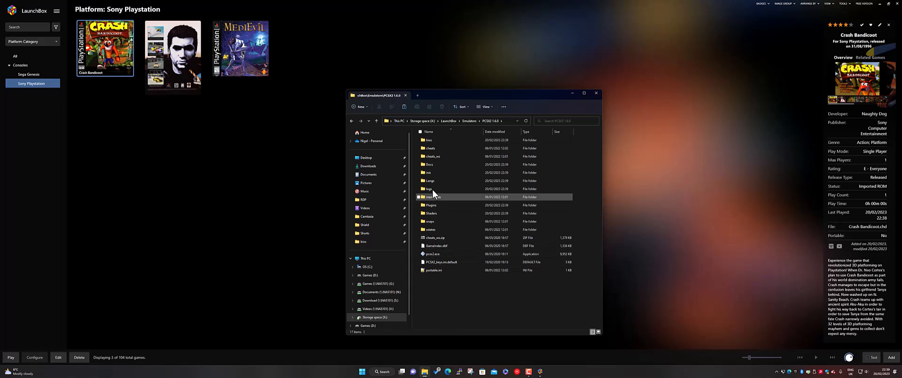
click(469, 121)
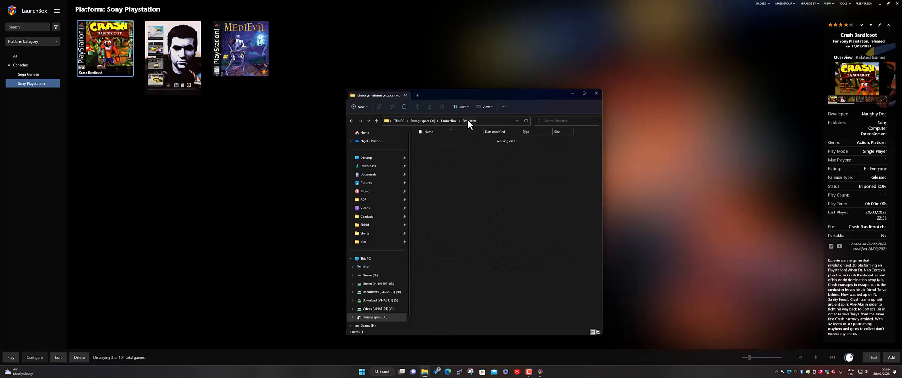
Step: Add a new emulator named PCSX2 in LaunchBox
click(56, 11)
mouse_move(90, 42)
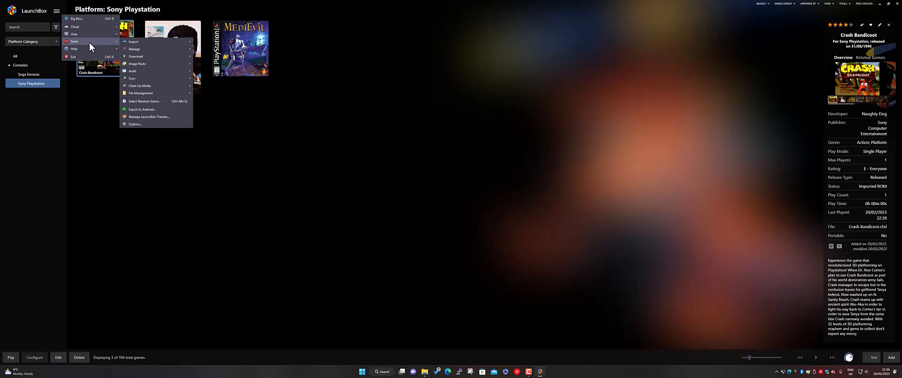
mouse_move(165, 48)
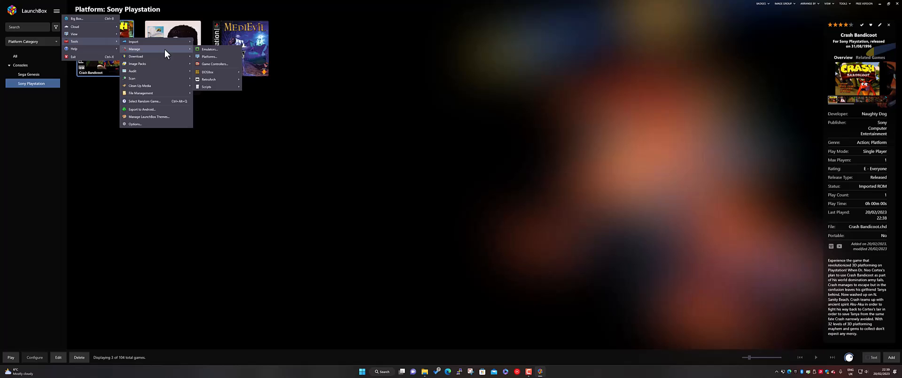
click(208, 50)
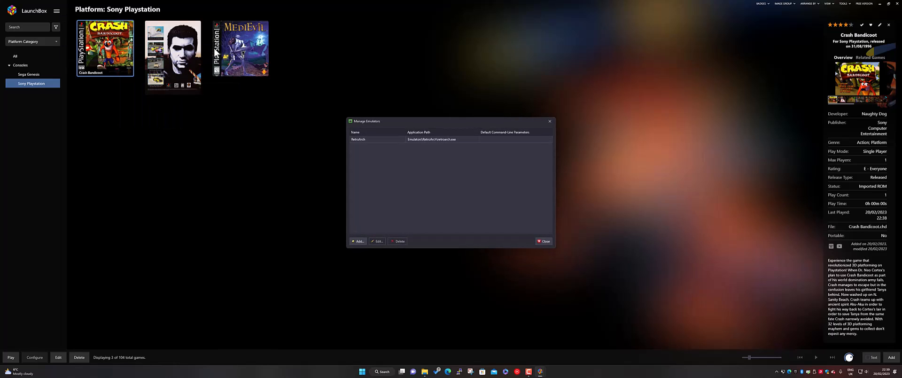
click(360, 240)
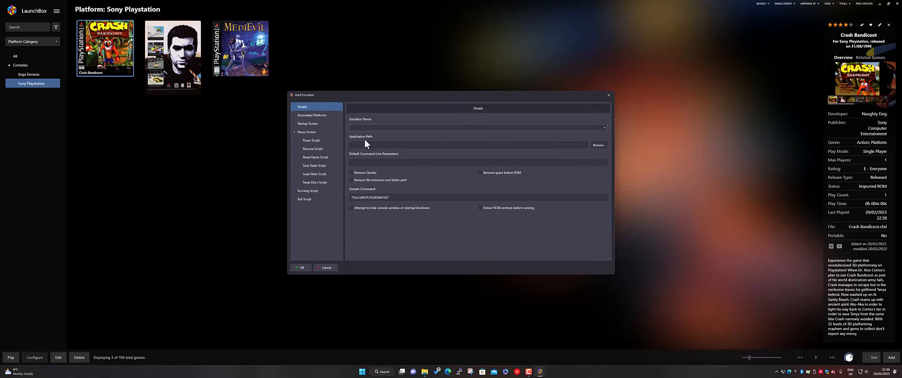
click(371, 126)
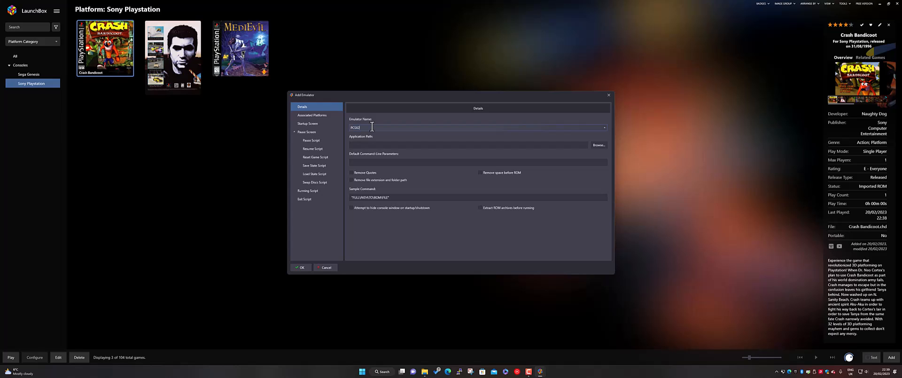
Step: Set the emulator's application path to pcsx2.exe in LaunchBox\Emulators\PCSX2 1.6.0 on the storage space drive
click(597, 145)
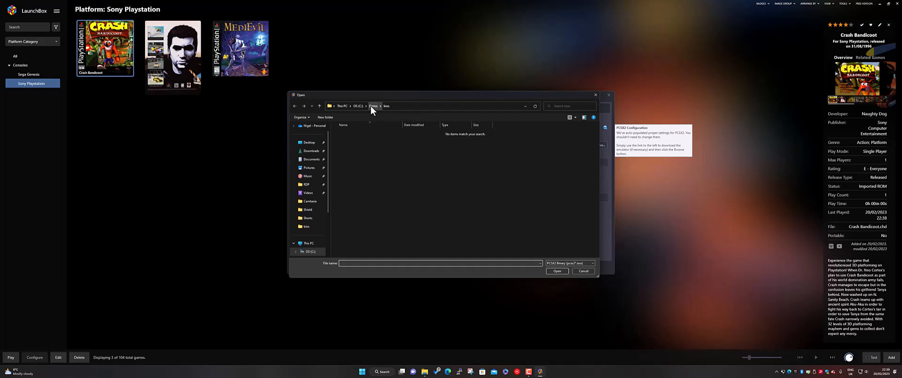
scroll(310, 225, down, 2)
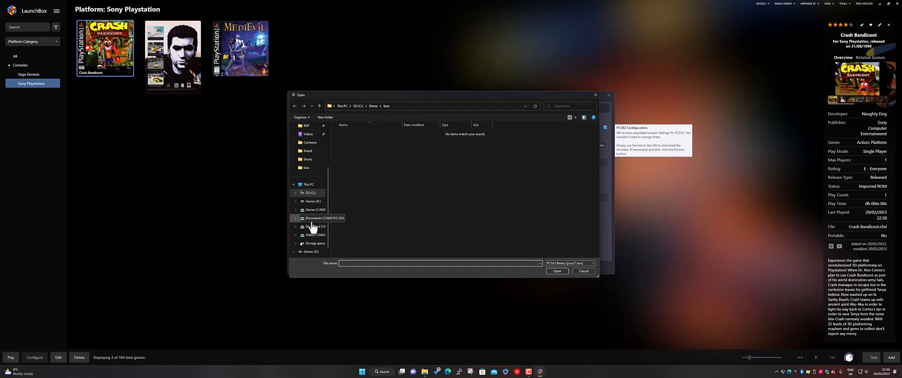
click(314, 243)
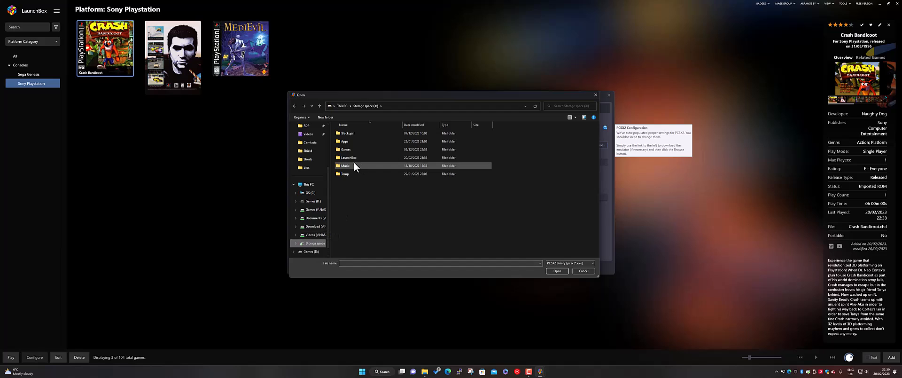
double_click(350, 157)
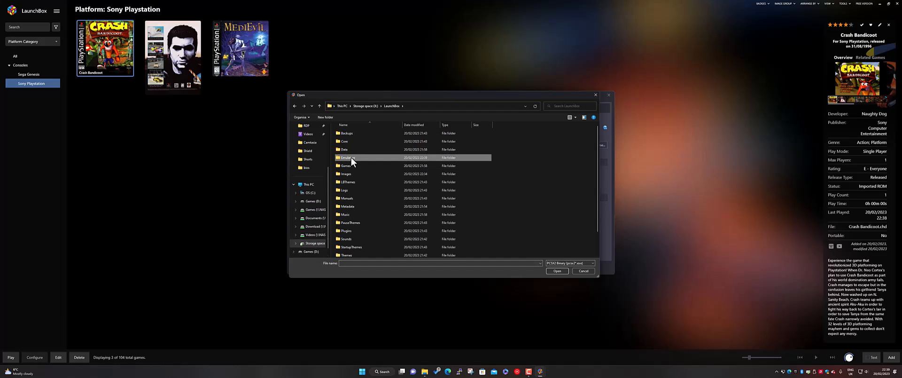
double_click(351, 159)
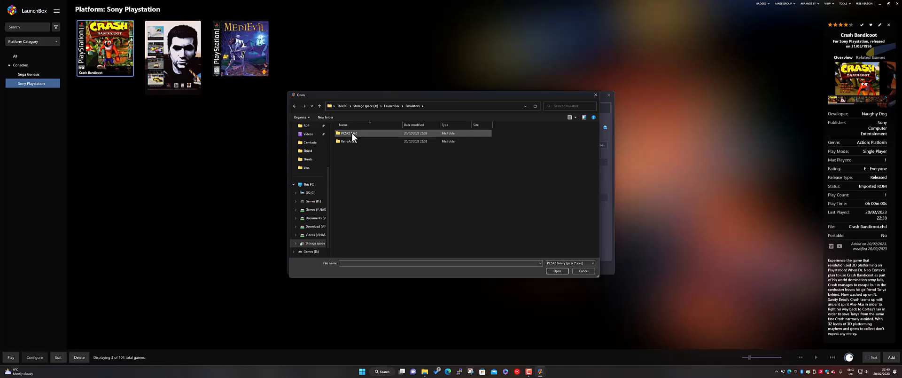
double_click(352, 134)
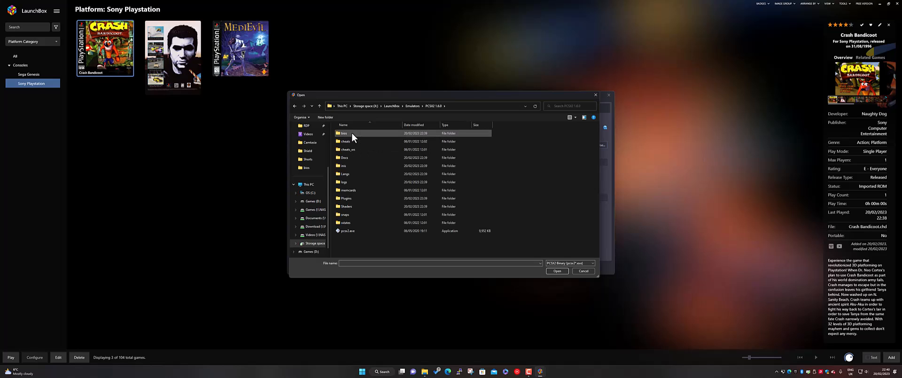
double_click(348, 230)
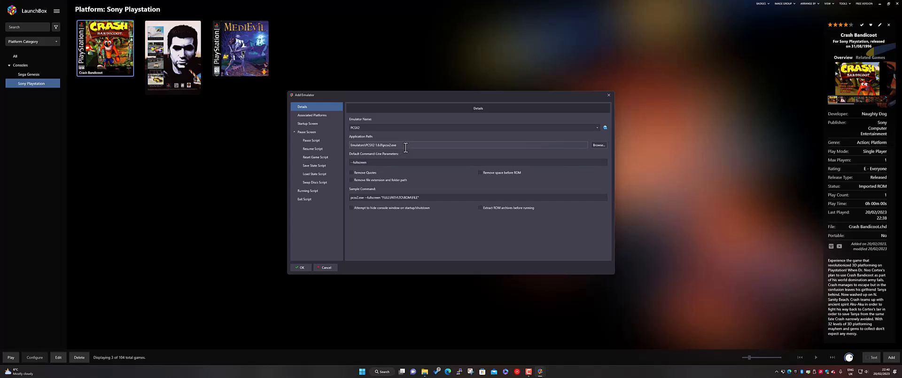
Step: Append --nogui after --fullscreen in the emulator's default command-line parameters
click(395, 162)
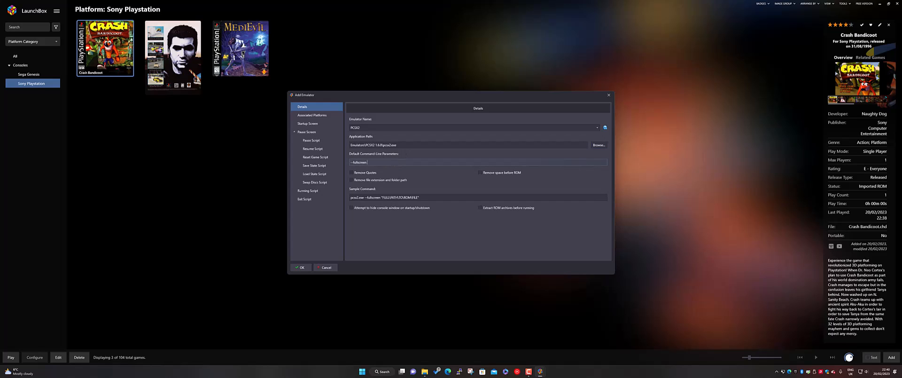
text(--nogui)
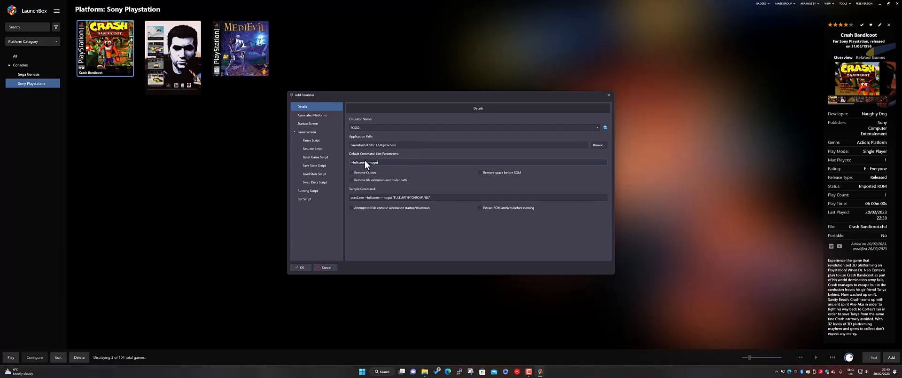
Step: Check the emulator's associated platforms, then save it and finish managing emulators
click(311, 117)
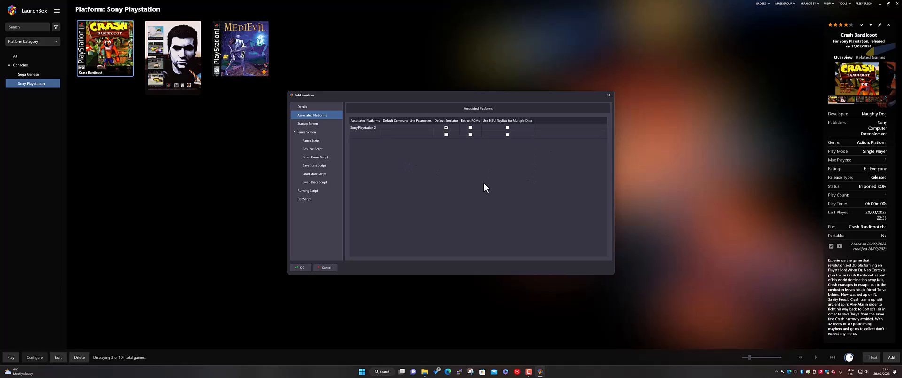
key(Return)
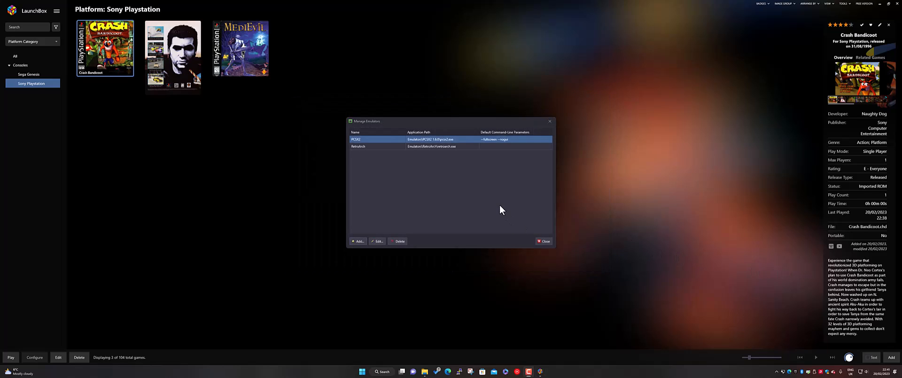
click(543, 241)
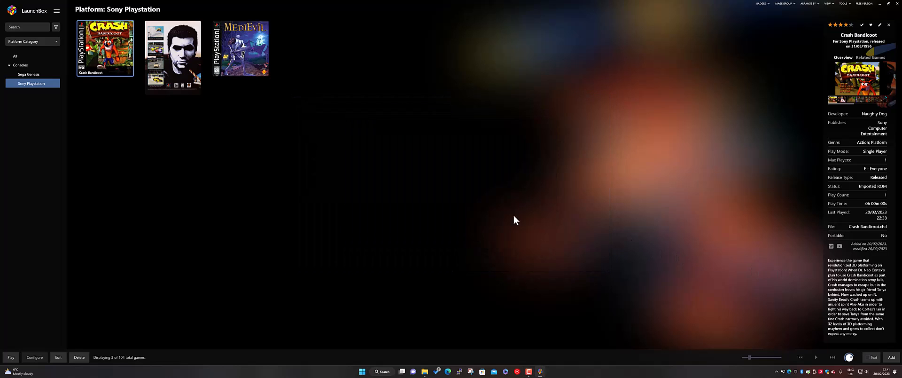
Step: Start a ROM files import with the folder C:\Demo\ps2 as the source and continue to the platform choice
click(56, 10)
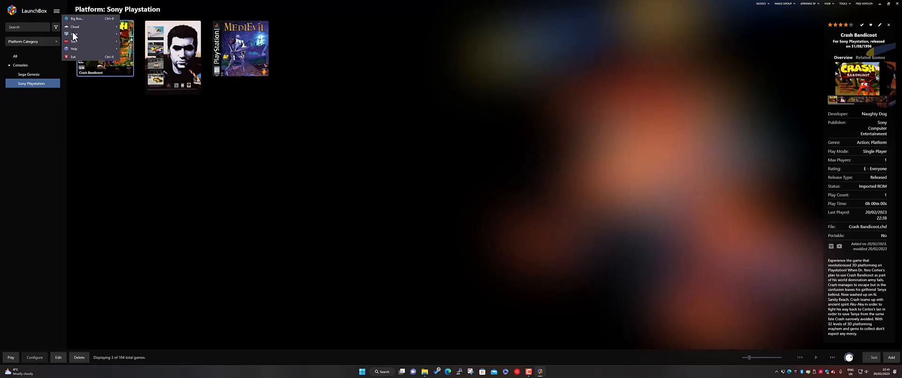
mouse_move(82, 42)
mouse_move(152, 43)
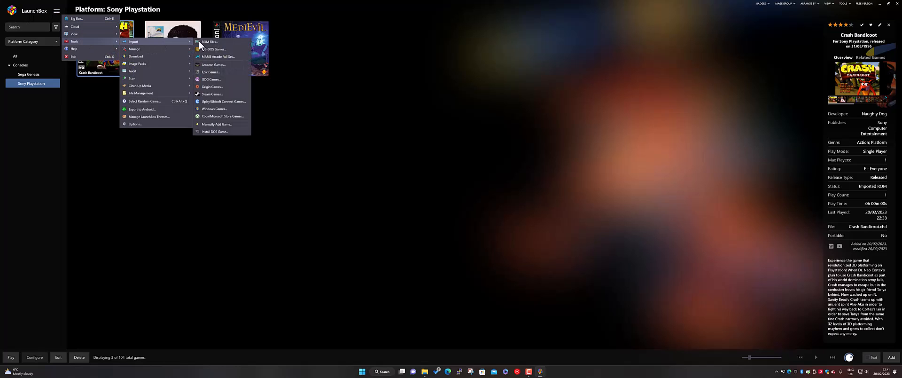
click(207, 42)
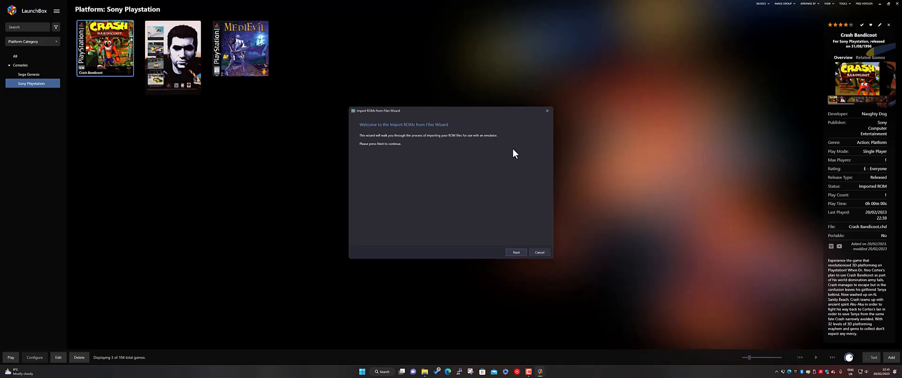
click(517, 254)
click(371, 235)
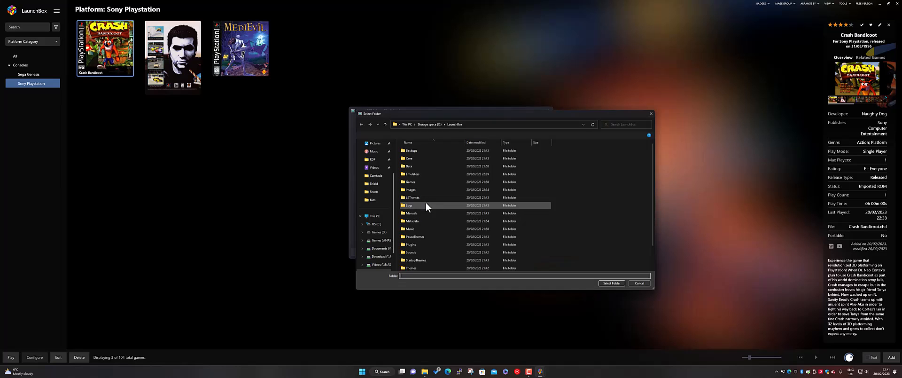
click(371, 225)
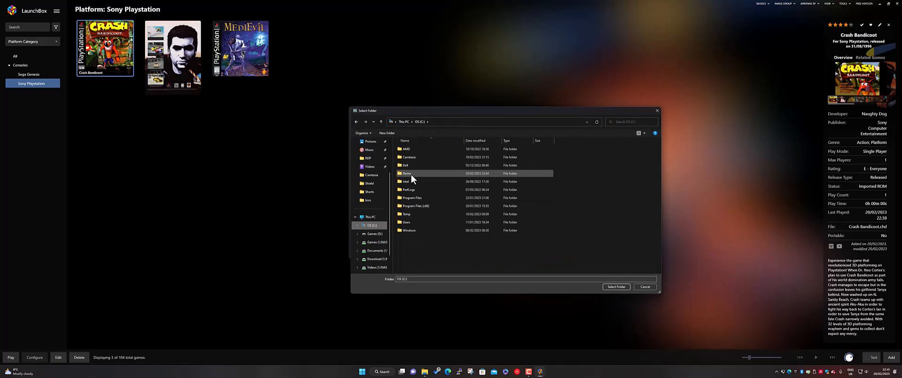
double_click(409, 173)
double_click(405, 181)
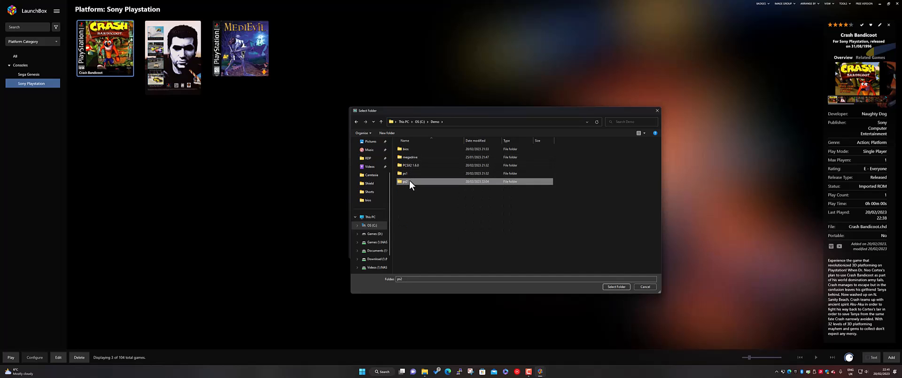
click(615, 287)
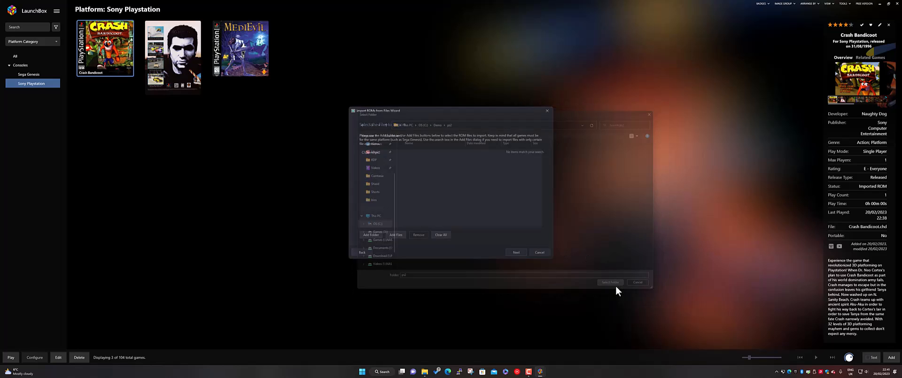
click(515, 253)
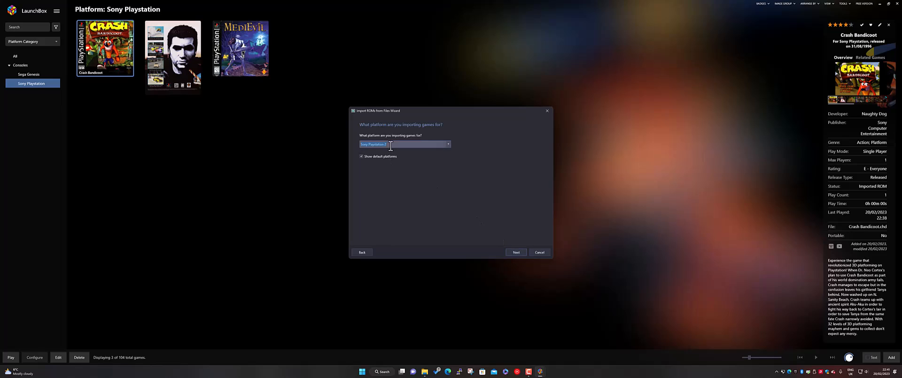
Step: Import the games for Sony Playstation 2 with PCSX2 as the emulator, copying the files into the LaunchBox games folder
click(516, 252)
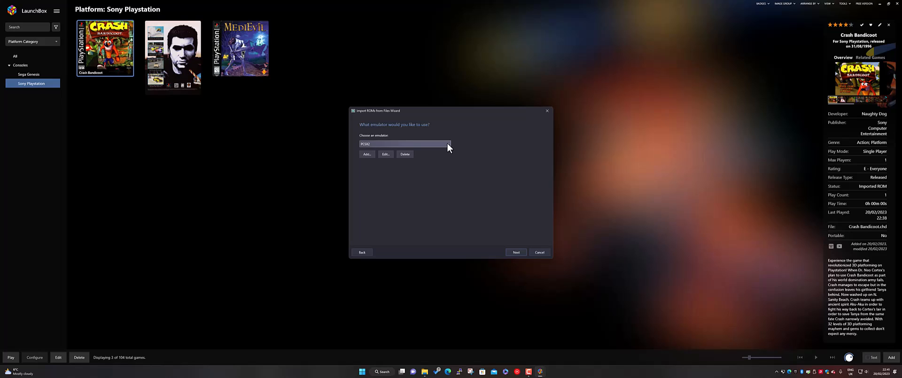
click(421, 144)
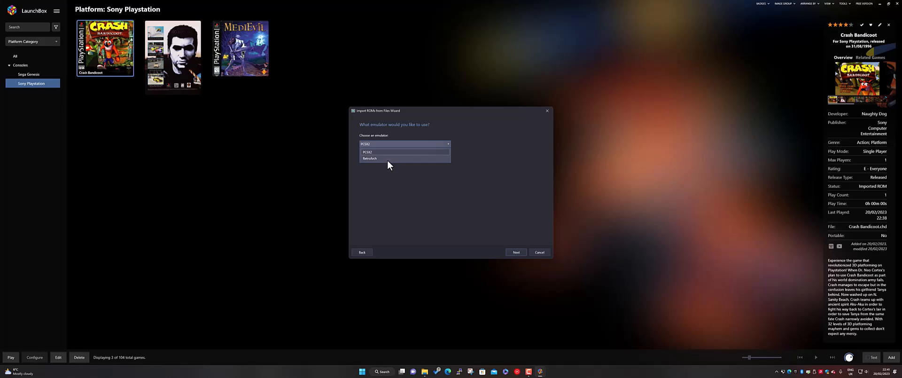
click(376, 152)
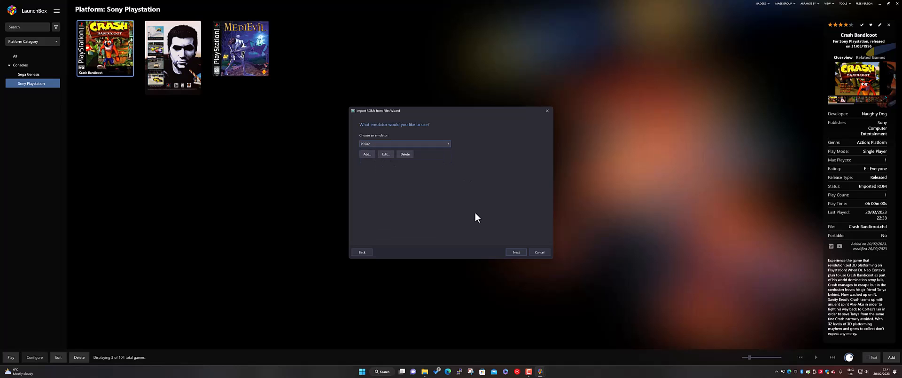
click(513, 252)
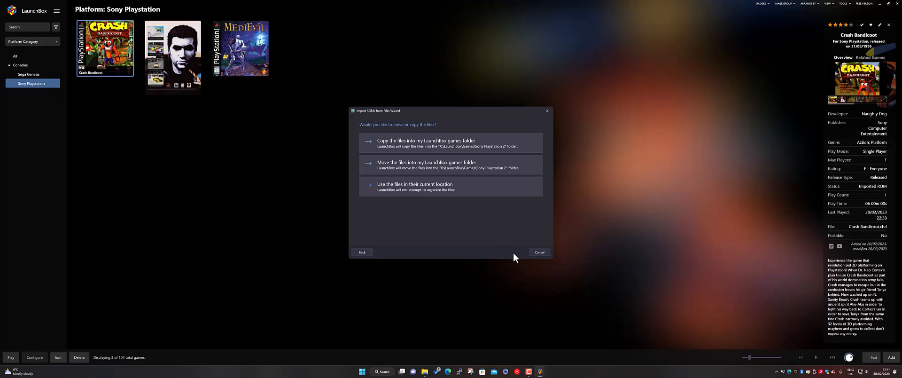
click(428, 142)
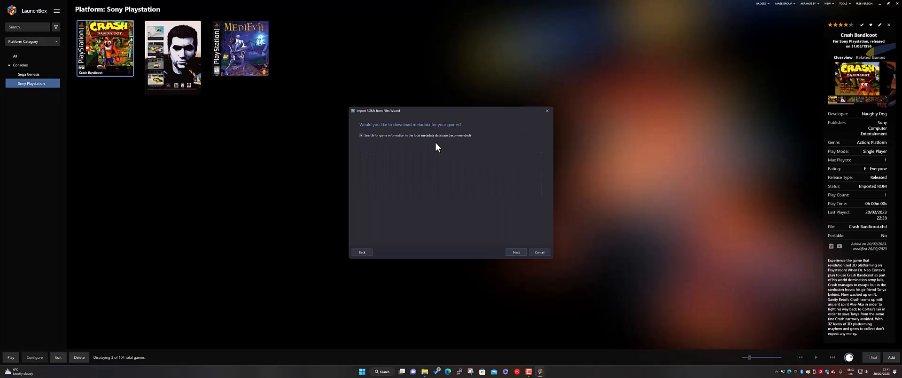
Step: Keep the default metadata, image download and custom options, and finish importing the three listed PlayStation 2 games
click(520, 254)
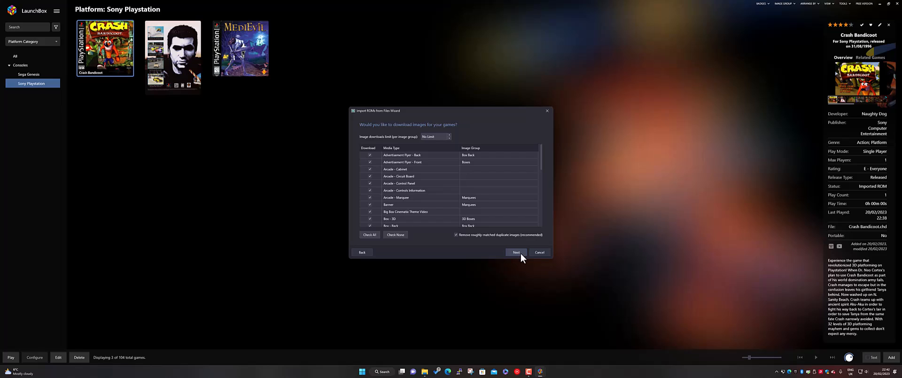
click(521, 254)
click(521, 254)
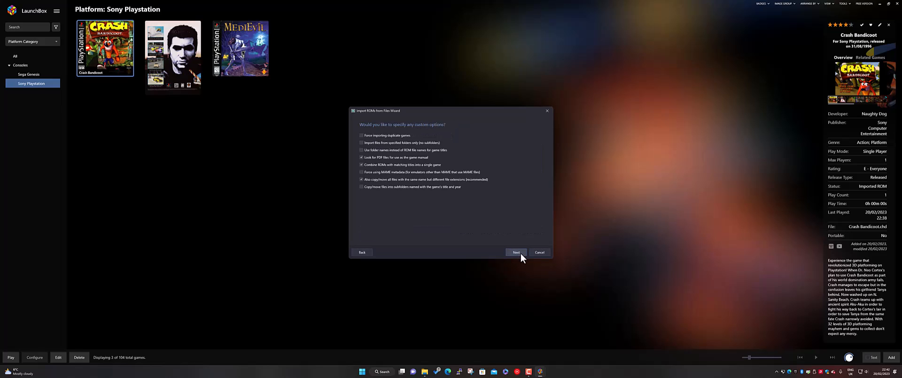
click(521, 254)
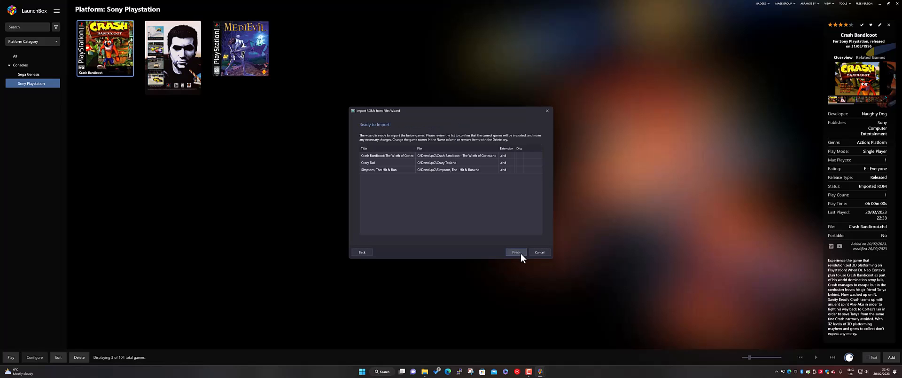
click(516, 253)
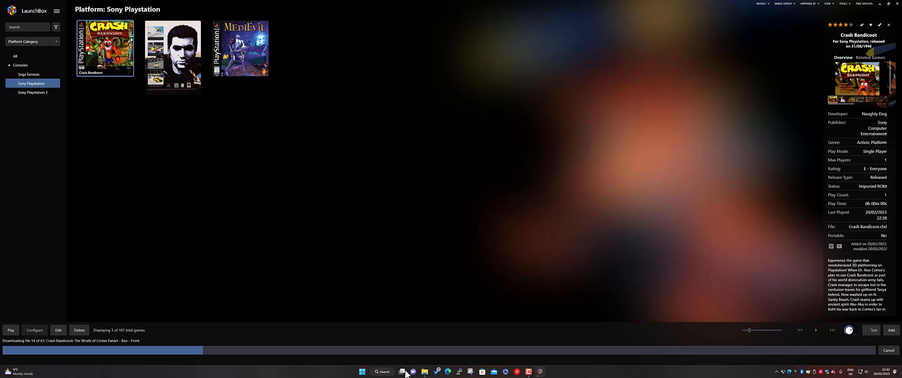
Step: In File Explorer, examine the Sega Genesis, Sony Playstation and Sony Playstation 2 subfolders of LaunchBox\Games, and minimize the window
click(425, 371)
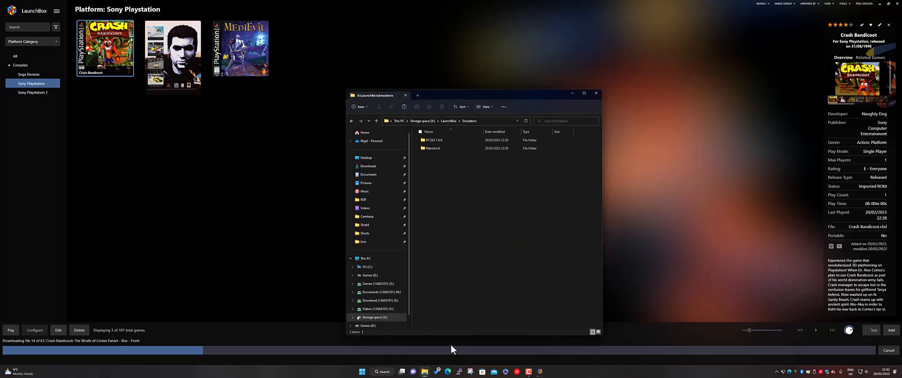
click(448, 121)
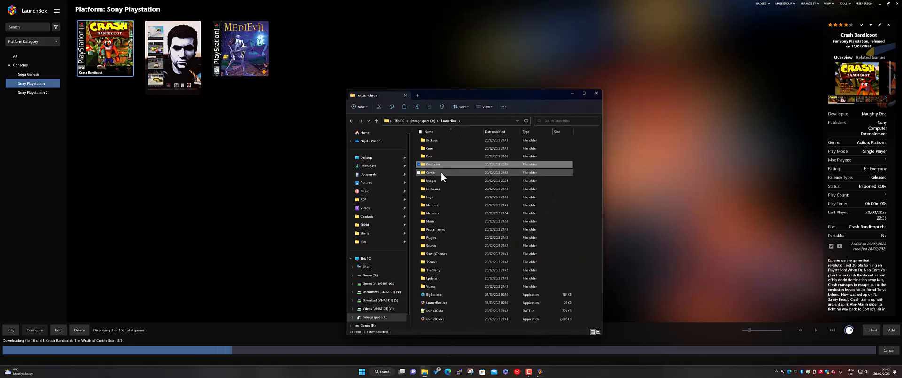
double_click(440, 172)
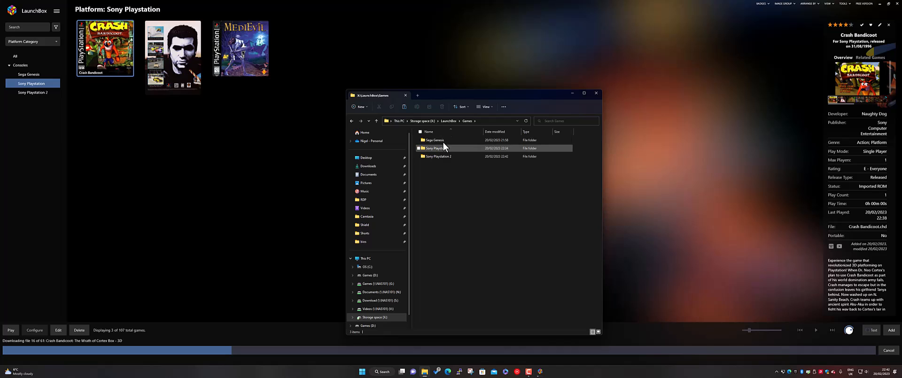
double_click(435, 140)
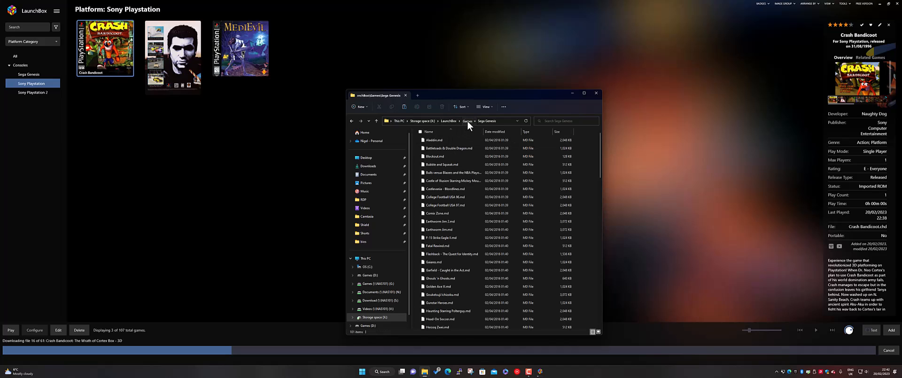
click(467, 121)
double_click(435, 148)
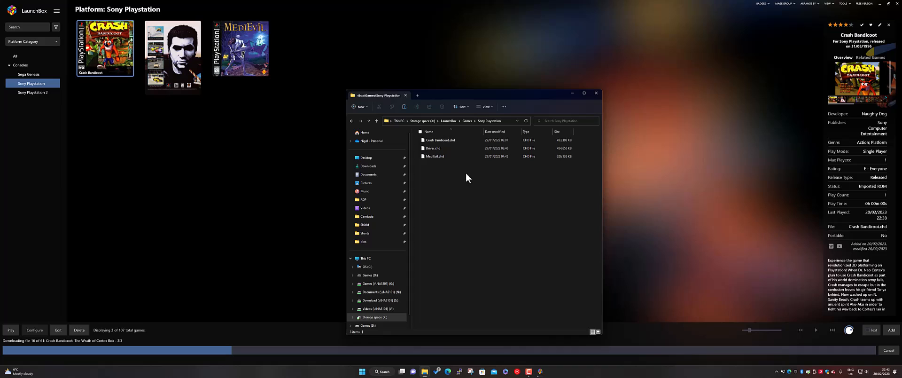
click(467, 121)
click(440, 156)
double_click(441, 157)
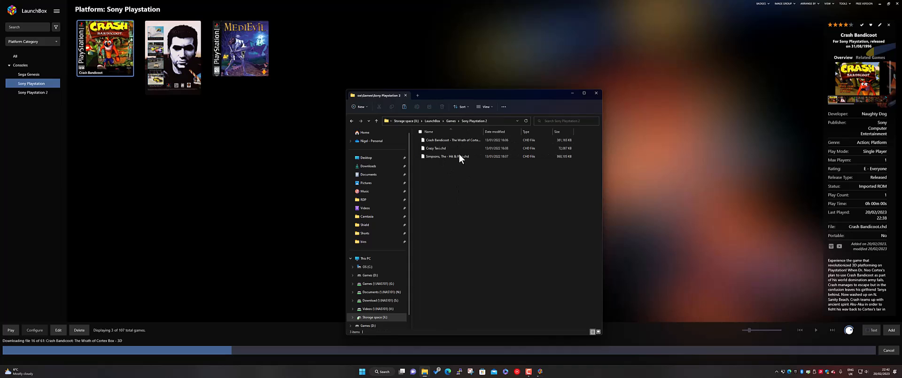
click(451, 120)
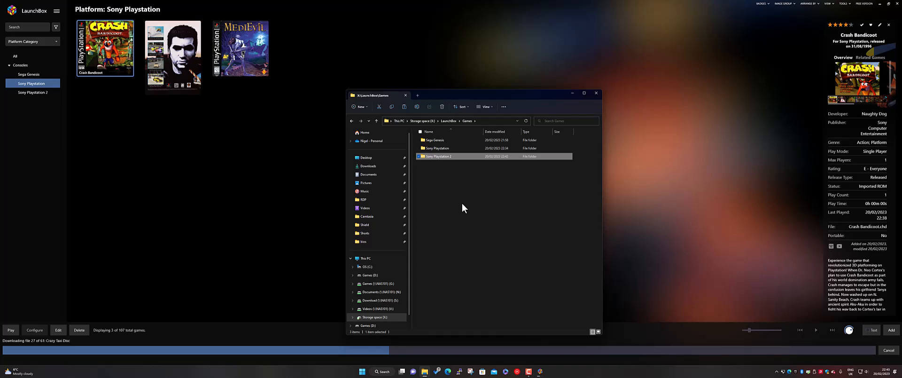
click(462, 201)
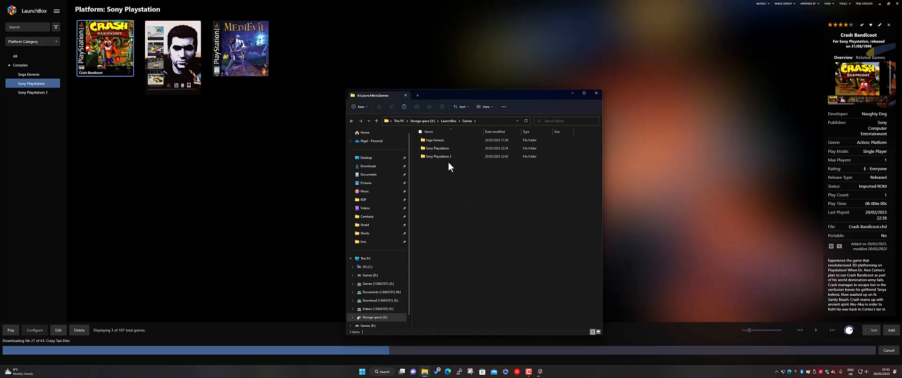
click(570, 93)
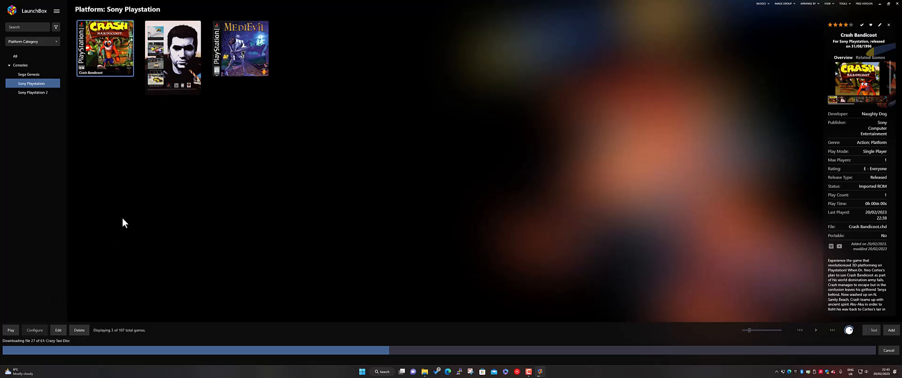
Step: Show the Sony Playstation 2 platform in LaunchBox and view the details of The Simpsons: Hit & Run
click(41, 92)
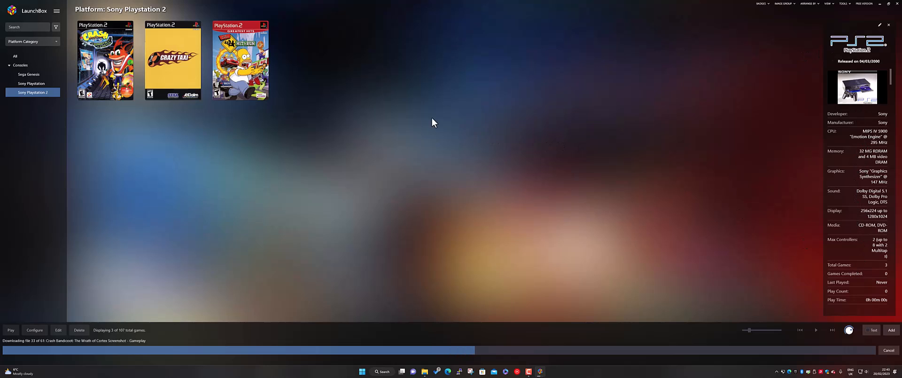
click(266, 69)
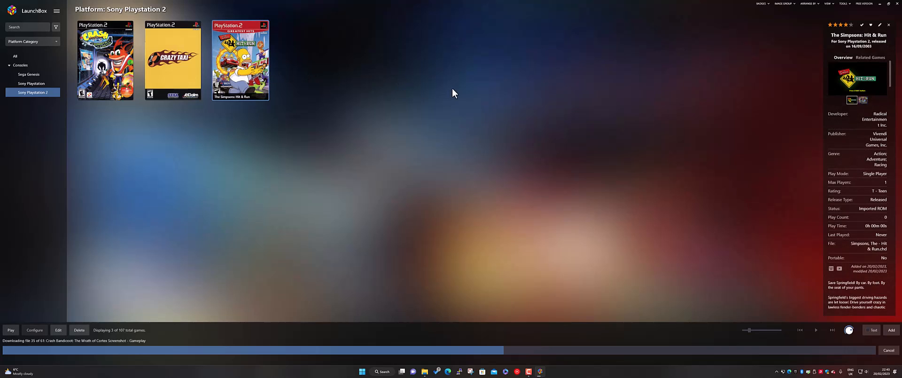
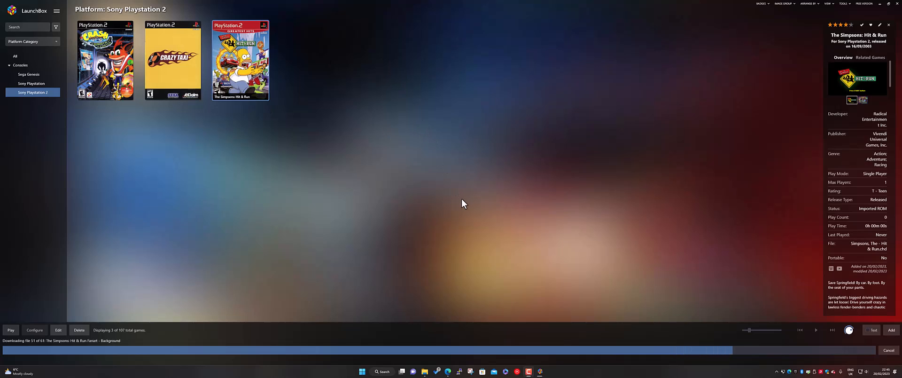
Step: In the browser, review the features and Windows licensing options on the LaunchBox Premium page, and minimize the window
click(448, 373)
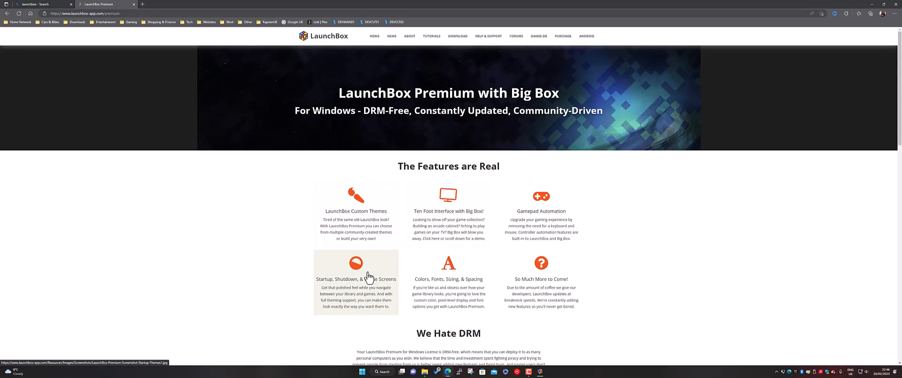
scroll(416, 293, down, 5)
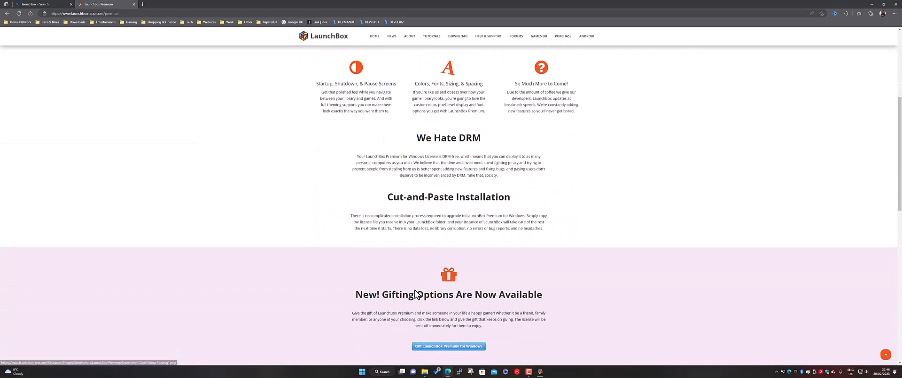
scroll(416, 290, down, 5)
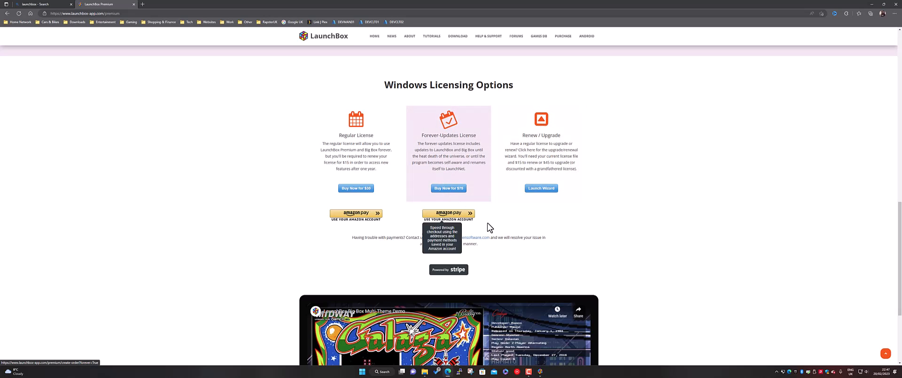
scroll(277, 251, down, 3)
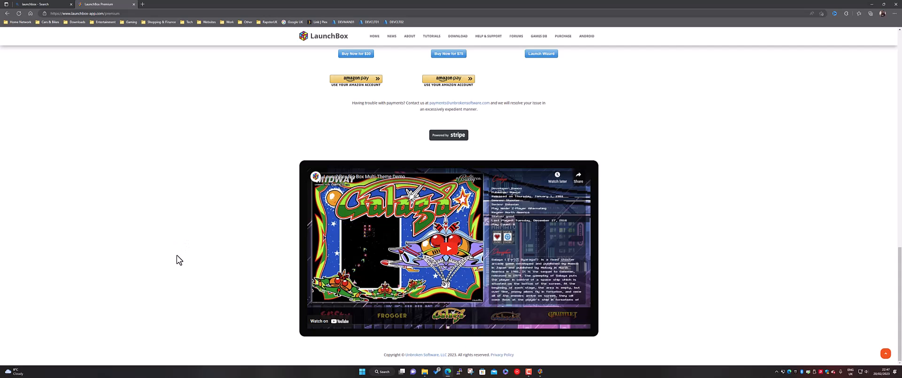
scroll(179, 260, up, 12)
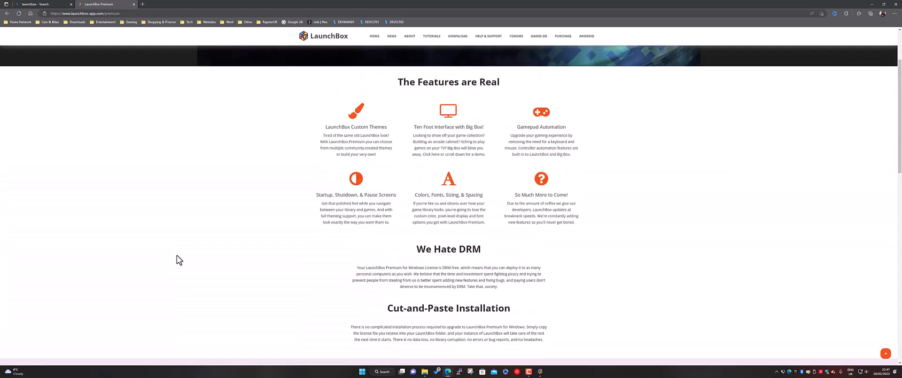
scroll(178, 260, up, 1)
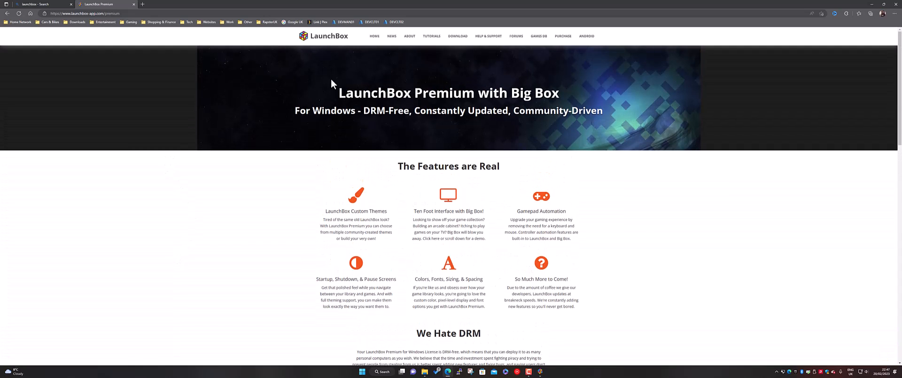
click(874, 5)
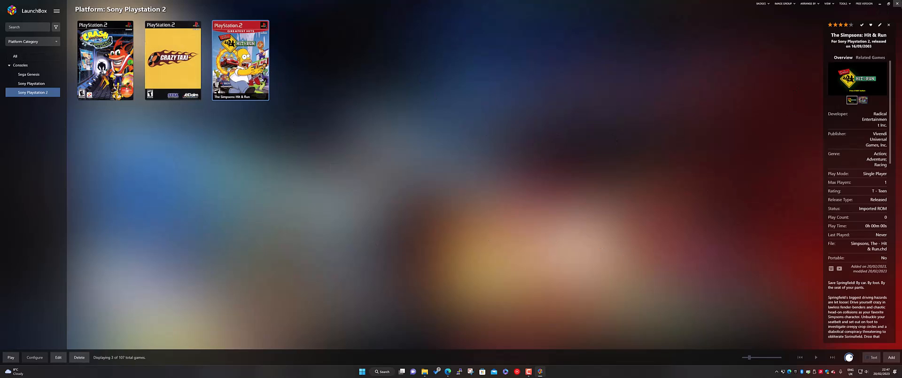
Step: Close LaunchBox, start the other LaunchBox setup from the Storage space drive's Games\Emulation folder in File Explorer, and minimize the Explorer window
click(897, 4)
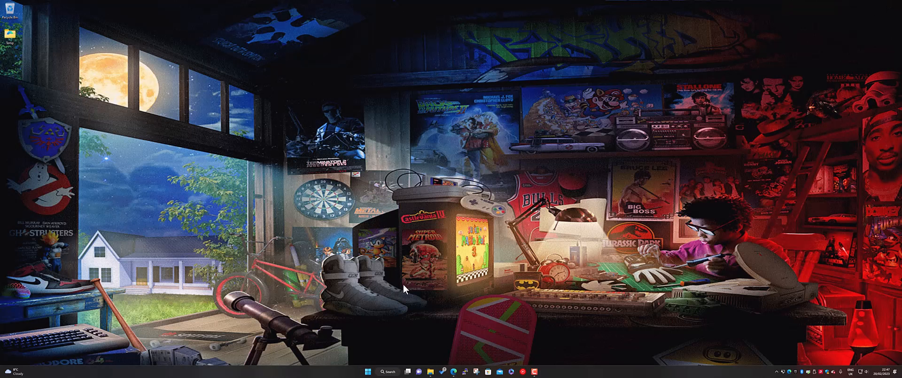
click(430, 371)
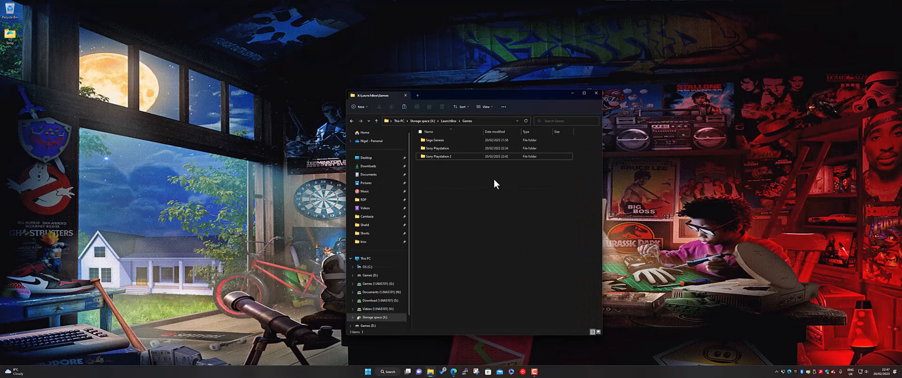
click(422, 121)
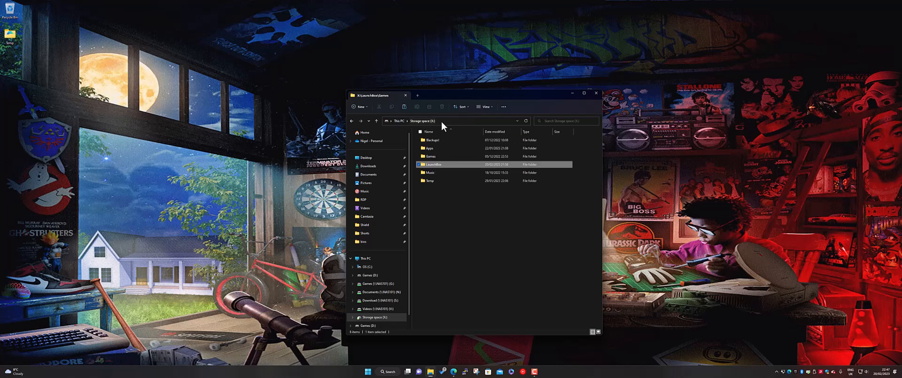
double_click(438, 158)
double_click(436, 148)
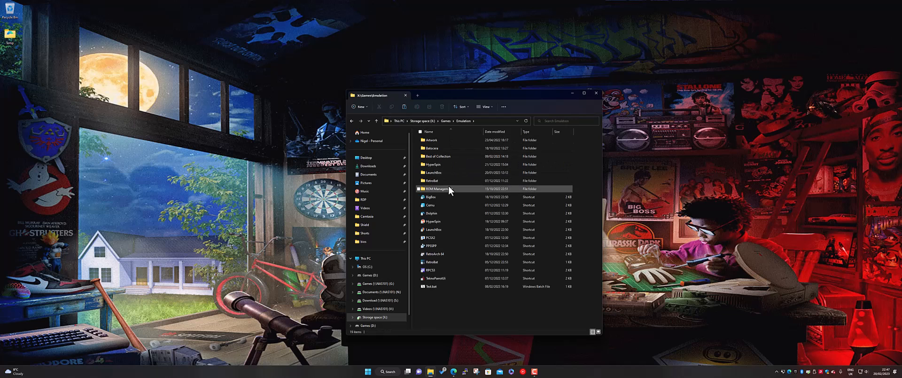
double_click(435, 230)
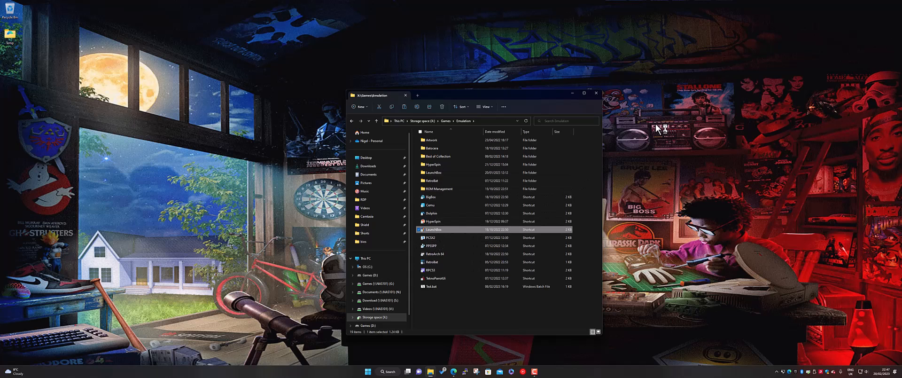
click(573, 93)
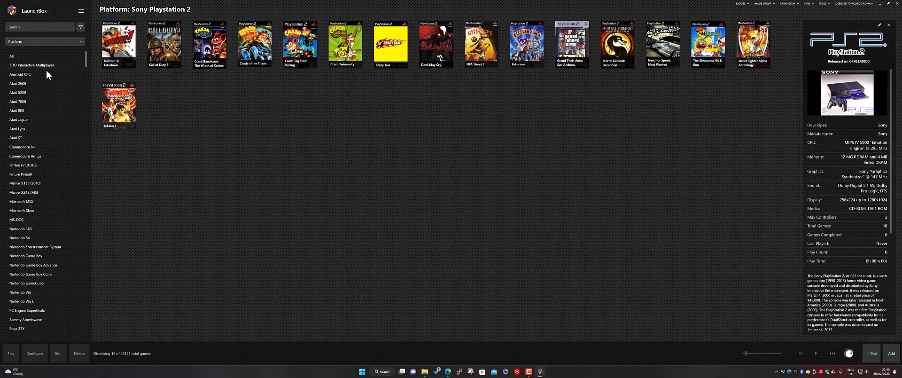
Step: Look through the platform list and view the games of Nintendo GameCube and Sony PSP
scroll(28, 108, down, 1)
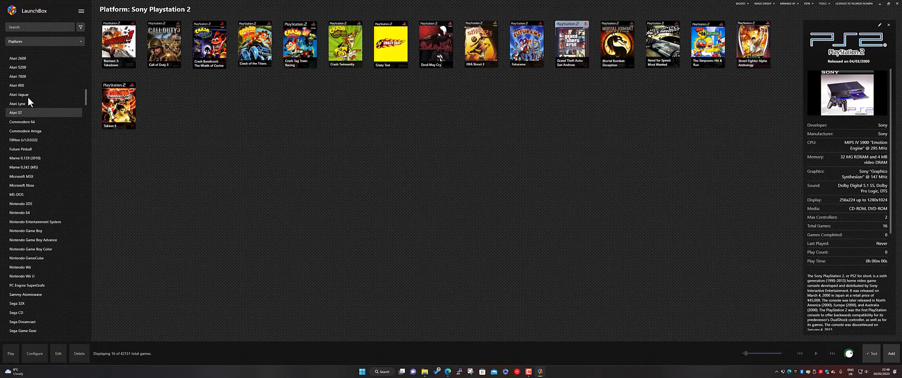
scroll(28, 192, down, 3)
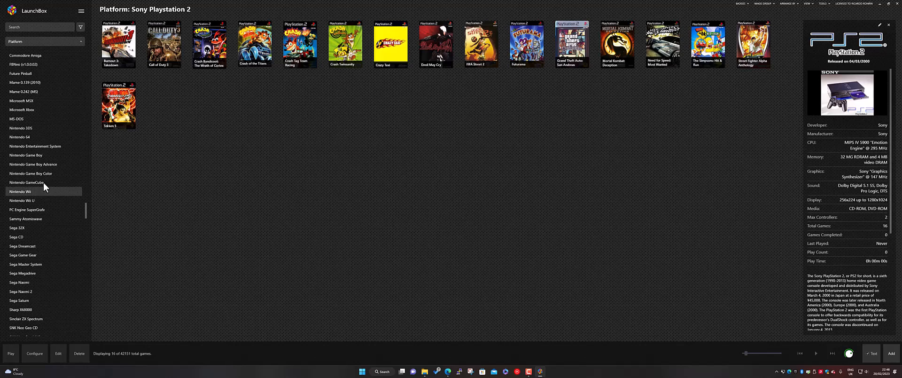
click(44, 183)
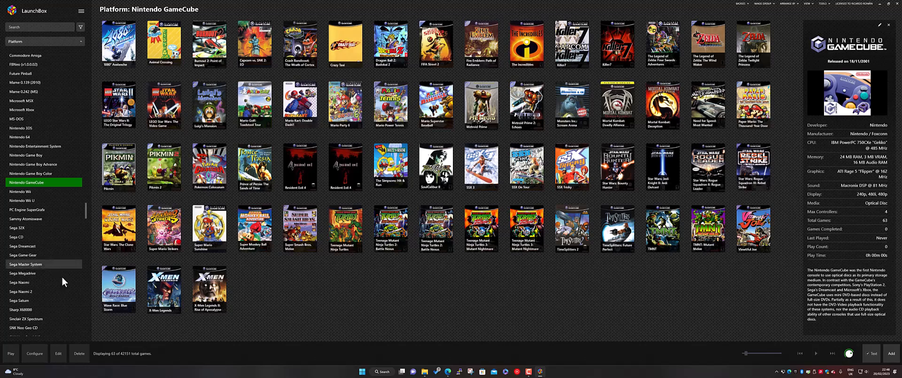
scroll(66, 275, down, 4)
click(33, 304)
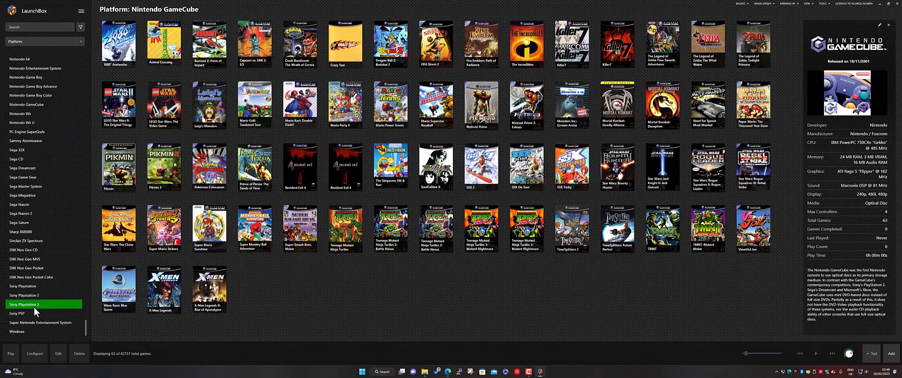
click(33, 314)
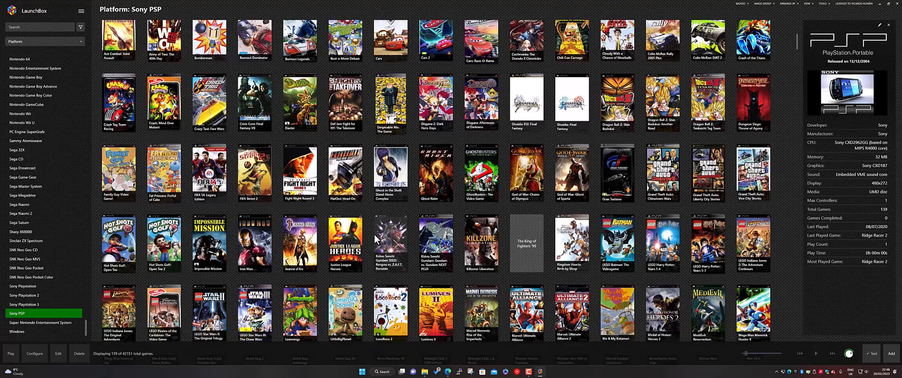
scroll(376, 239, down, 1)
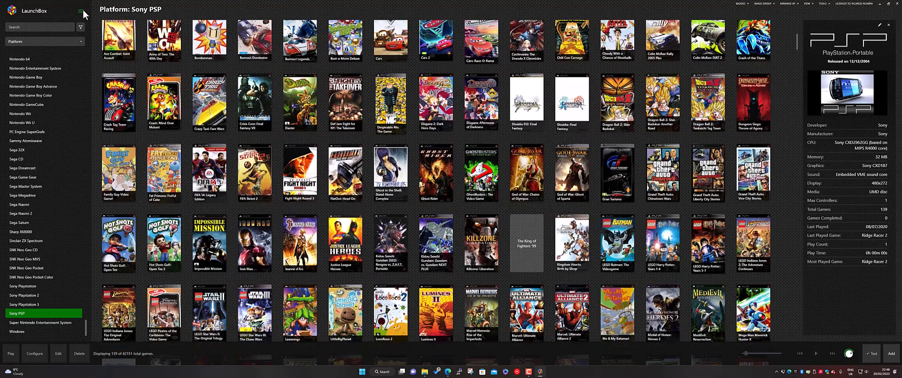
Step: Open the emulator management list, examine the configured emulators and the PCSX2 entry's command-line parameters, and close it
click(81, 11)
mouse_move(110, 43)
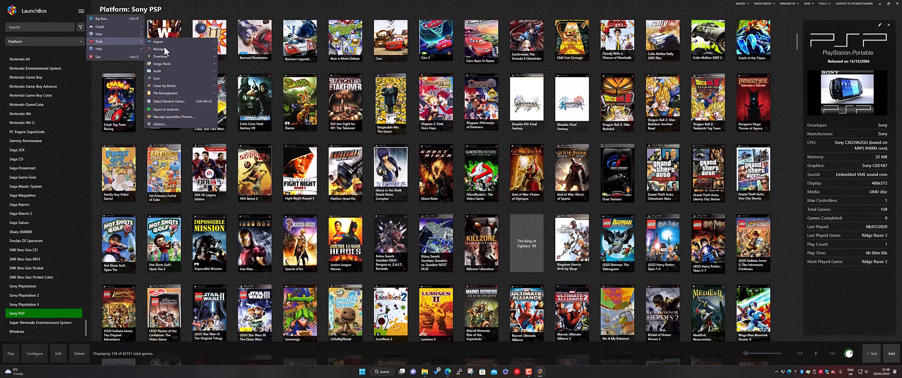
mouse_move(180, 49)
click(244, 51)
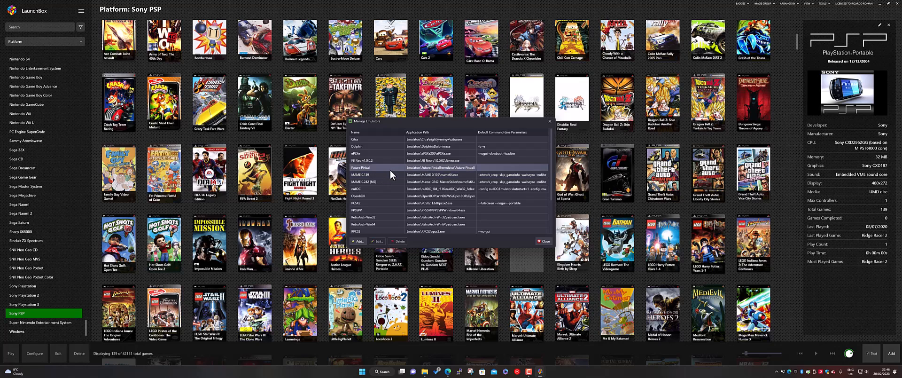
scroll(390, 175, down, 2)
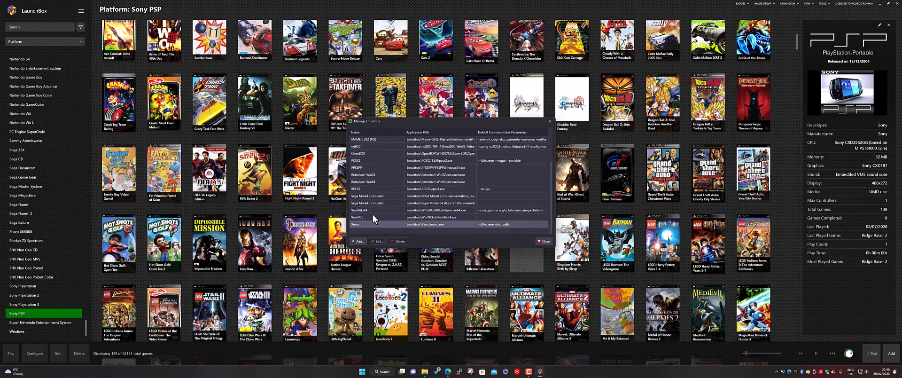
scroll(374, 212, up, 2)
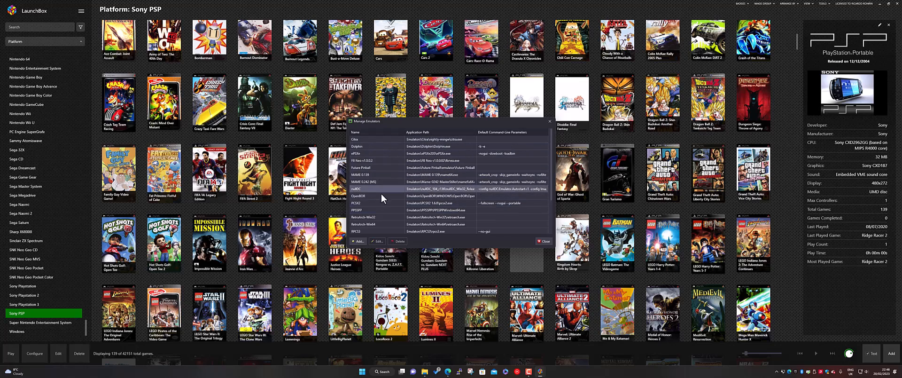
scroll(390, 221, down, 1)
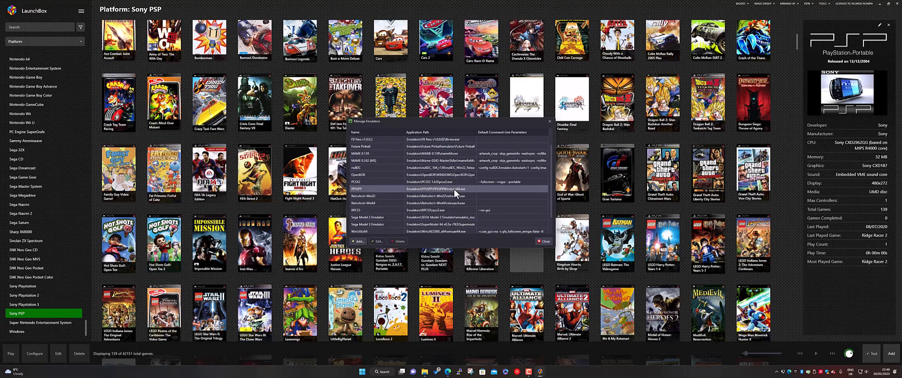
click(385, 184)
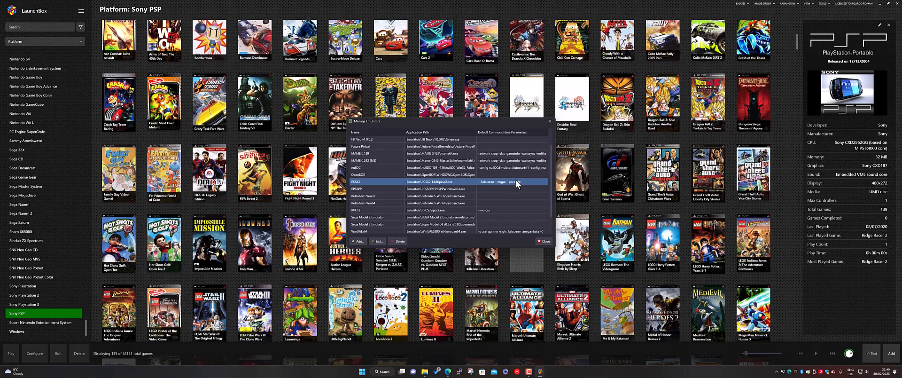
click(545, 241)
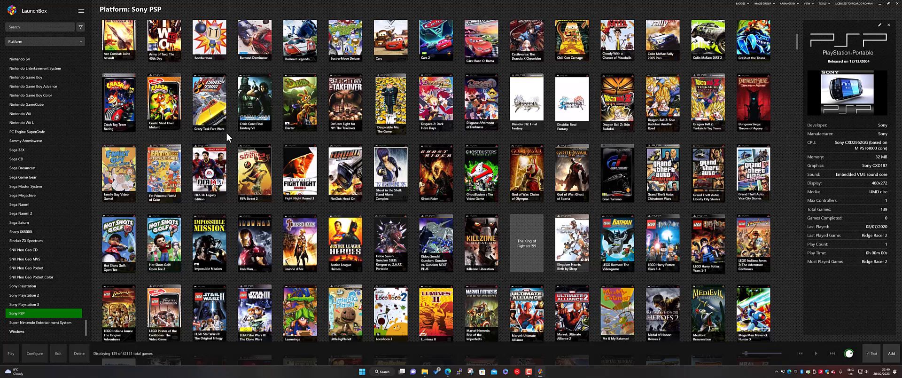
Step: Launch Big Box and browse its platforms from Atari 2600 through Commodore Amiga to FBNeo (v1.0.0.02)
click(81, 11)
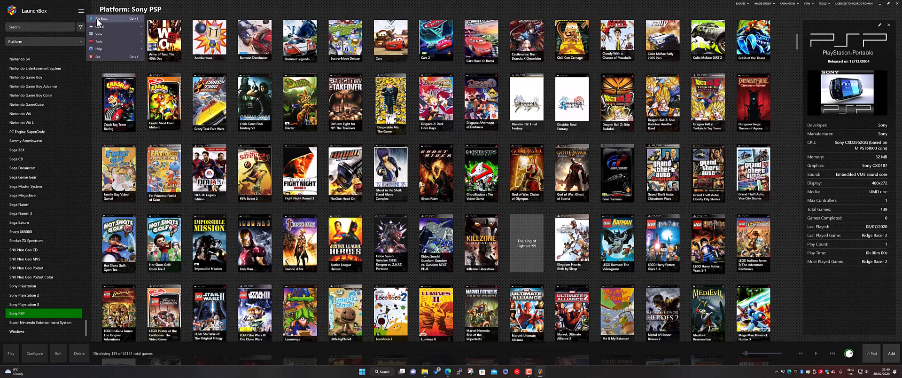
click(102, 19)
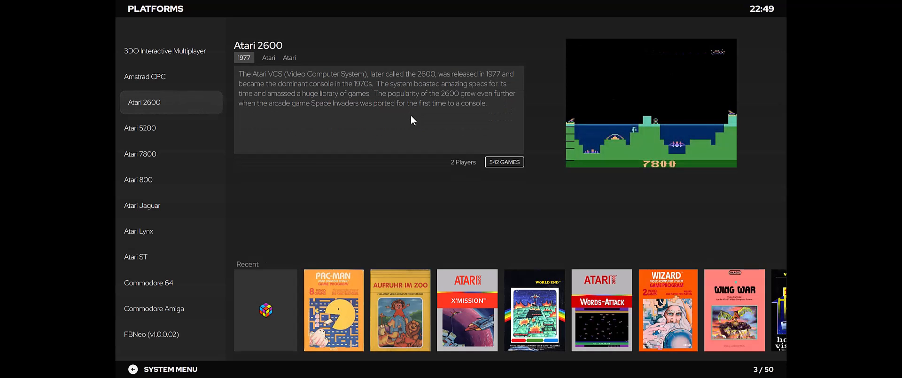
key(Down)
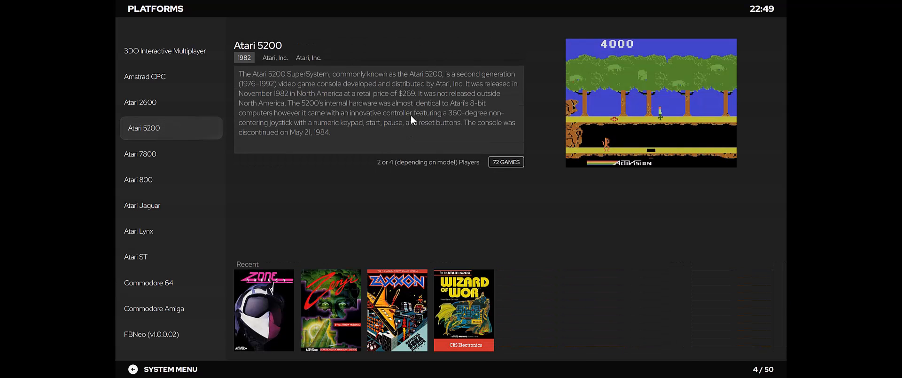
key(Down)
key(Down)
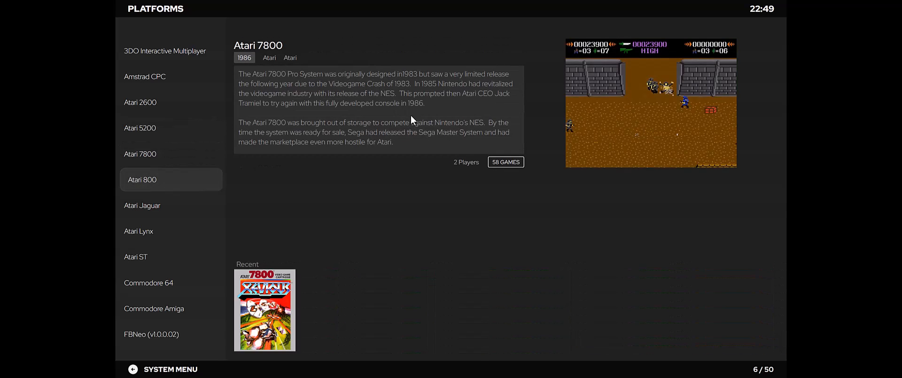
key(Down)
key(Down)
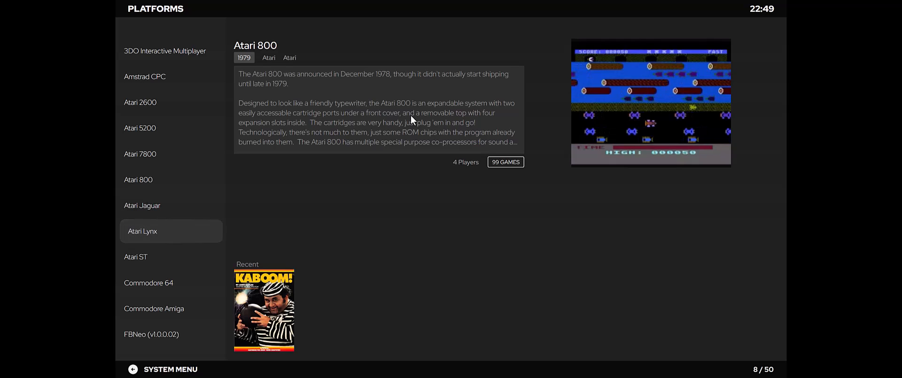
key(Down)
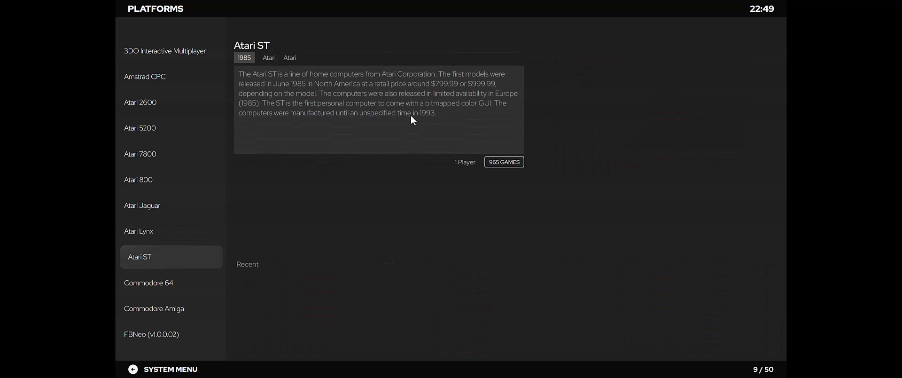
key(Down)
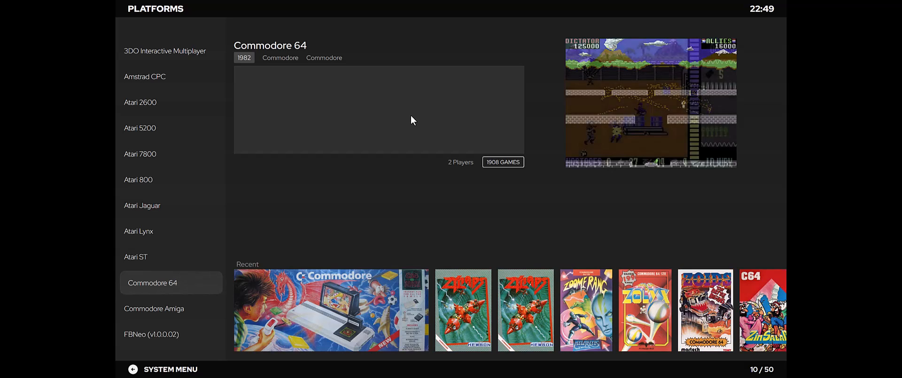
key(Down)
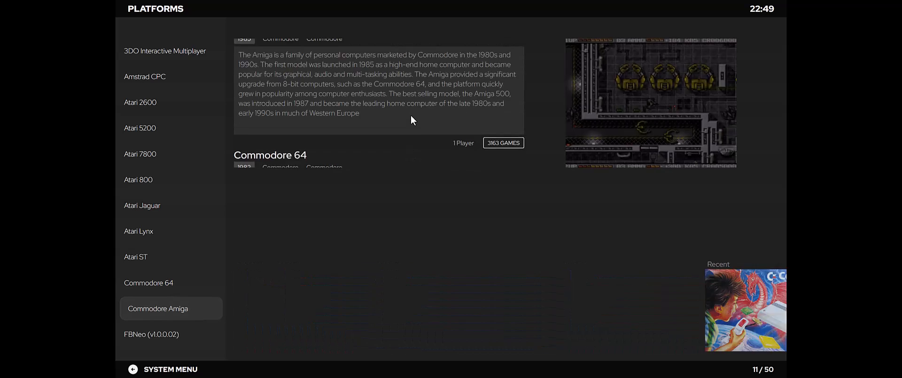
key(Down)
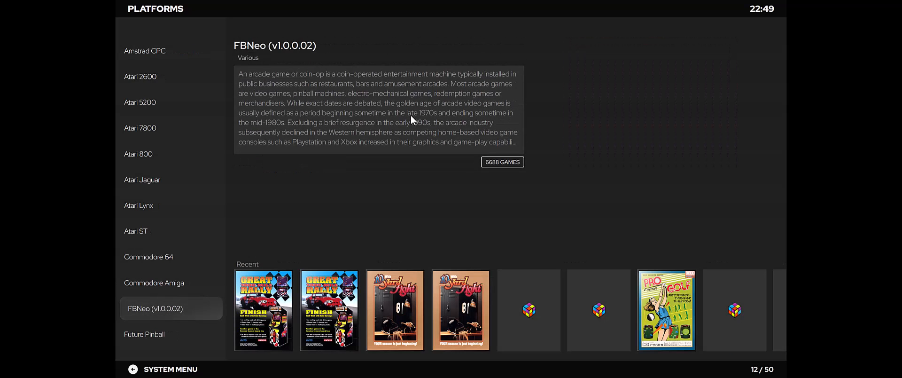
Step: Move on to the Future Pinball platform, then open the theme manager and list all installed themes
key(Down)
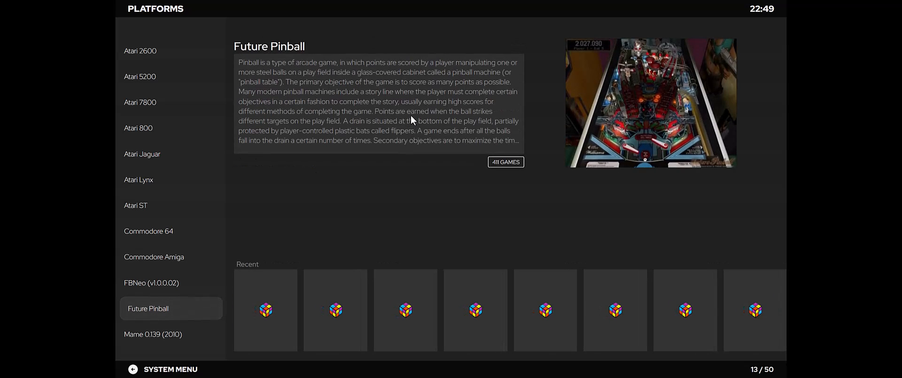
key(Escape)
key(Down)
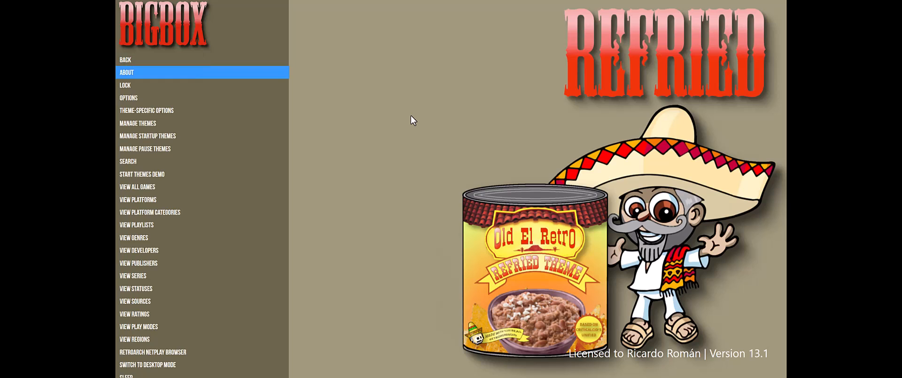
key(Down)
key(Down)
key(Down)
key(Down)
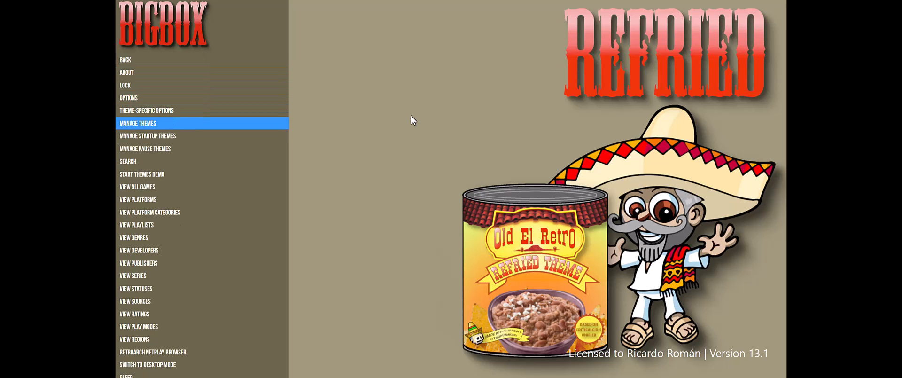
key(Return)
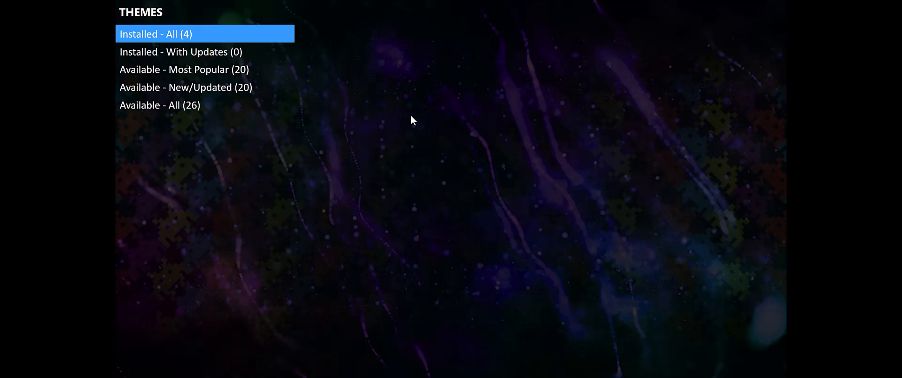
key(Down)
key(Up)
key(Return)
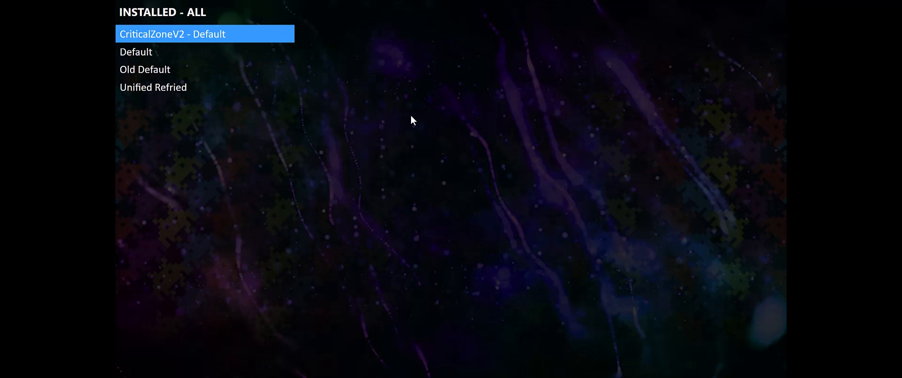
Step: Look through the installed themes down to Unified Refried and view its details and preview images
key(Down)
key(Down)
key(Down)
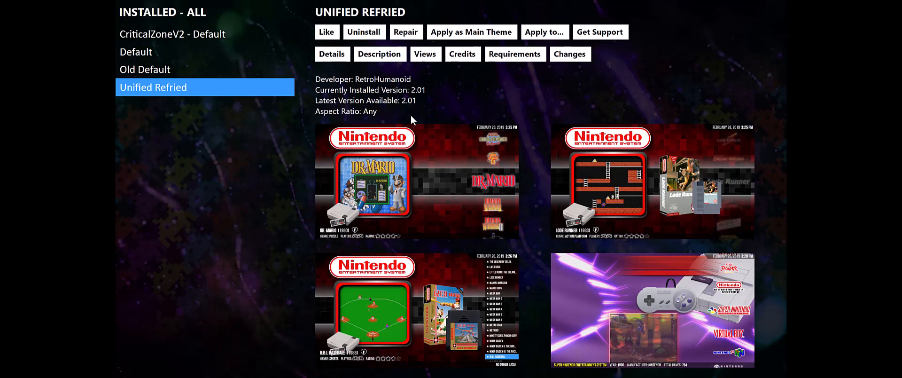
key(Up)
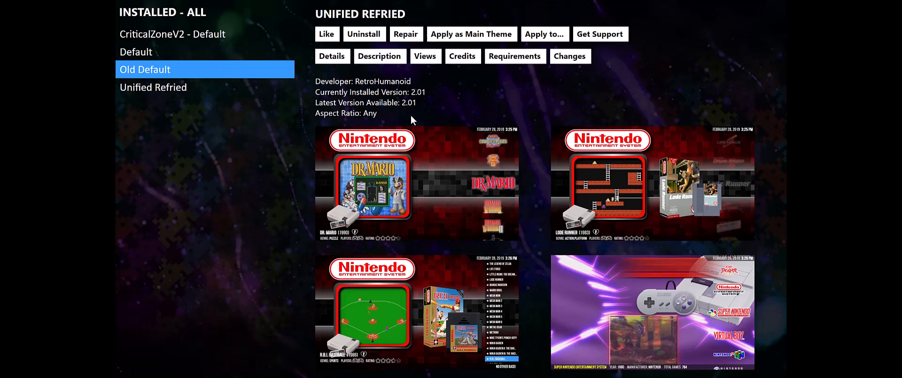
key(Down)
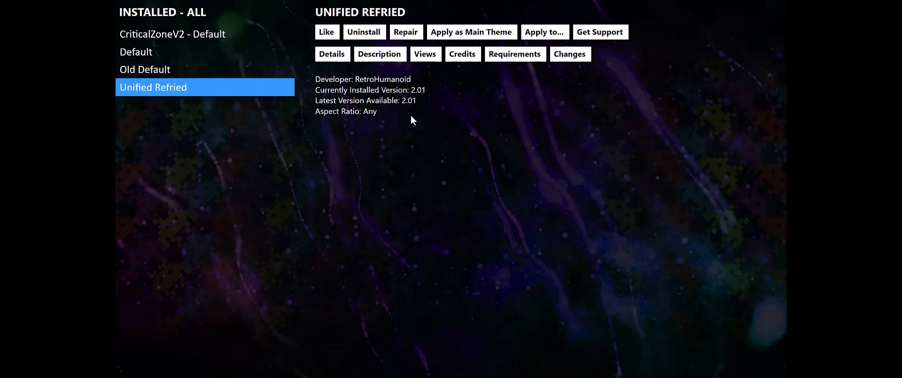
Step: Apply Unified Refried as the main theme and reset all platforms and playlists to use it
key(Return)
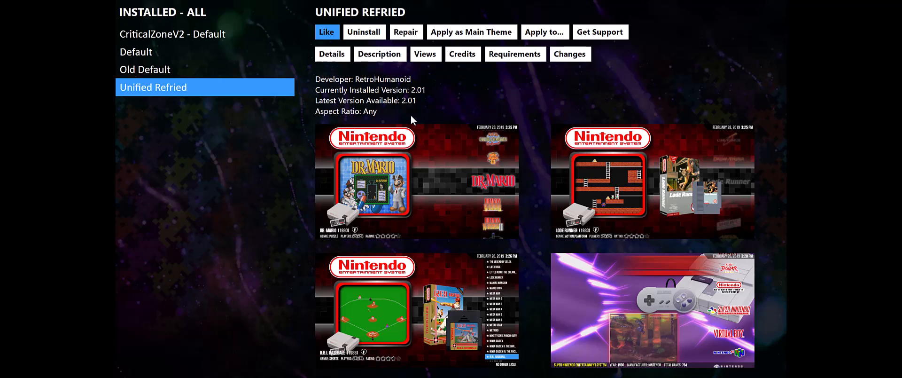
key(Right)
key(Right)
key(Right)
key(Right)
key(Left)
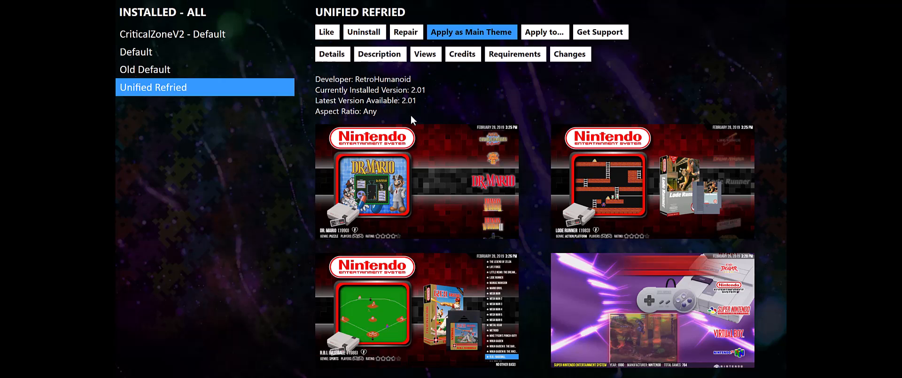
key(Return)
key(Left)
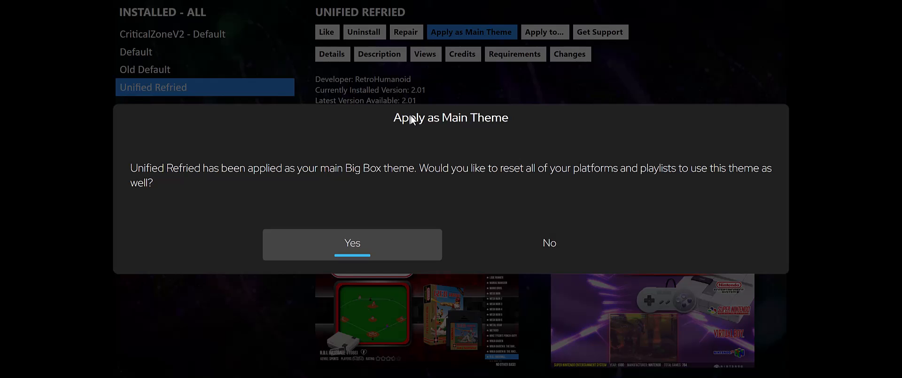
key(Return)
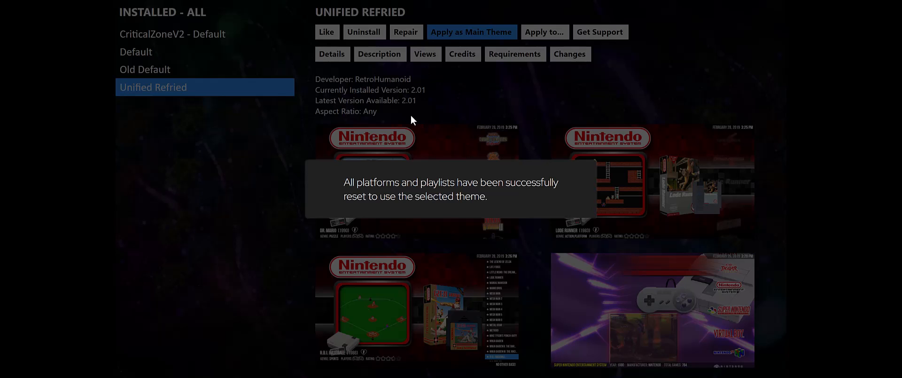
key(Escape)
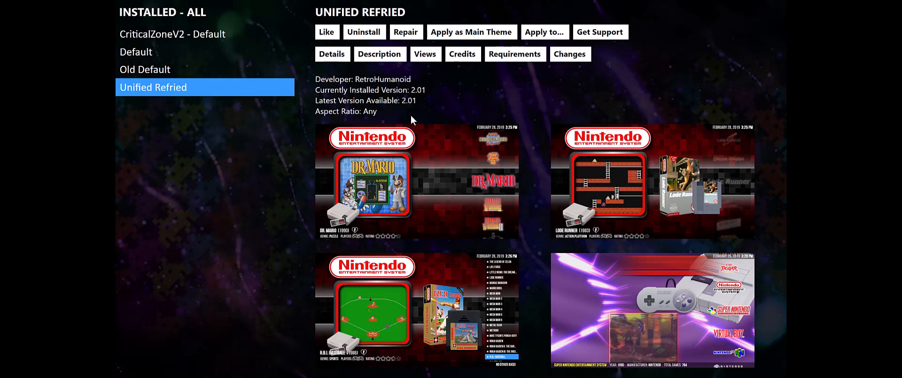
Step: Browse the new and updated themes available, viewing VisioN, 3-DIMENSIONS and Unified Redux, and return to the platform list
key(Escape)
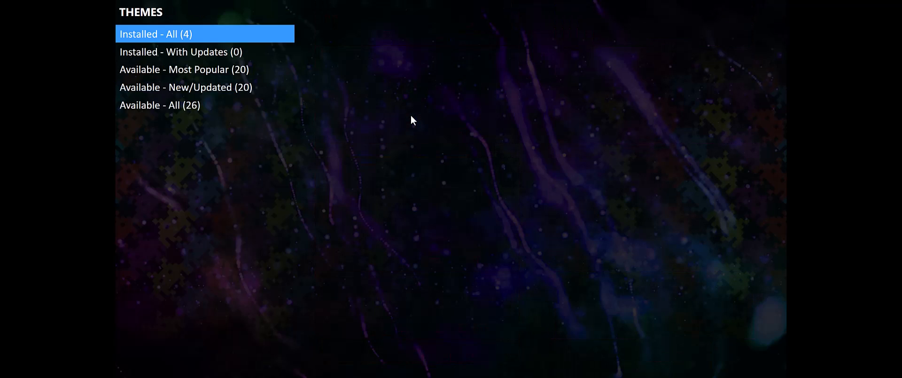
key(Down)
key(Down)
key(Down)
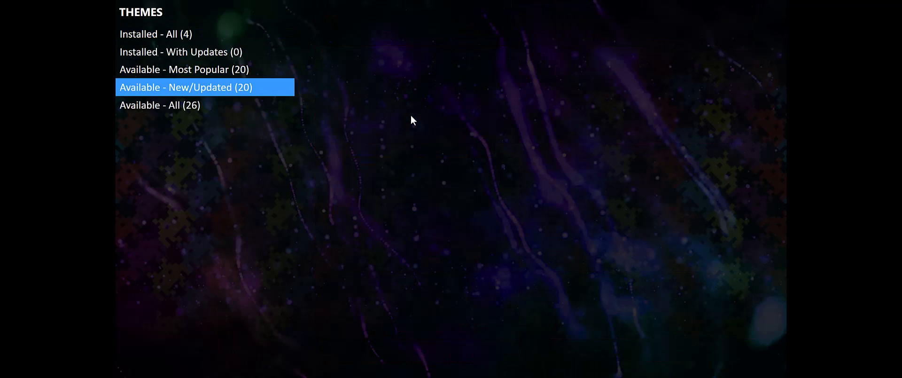
key(Return)
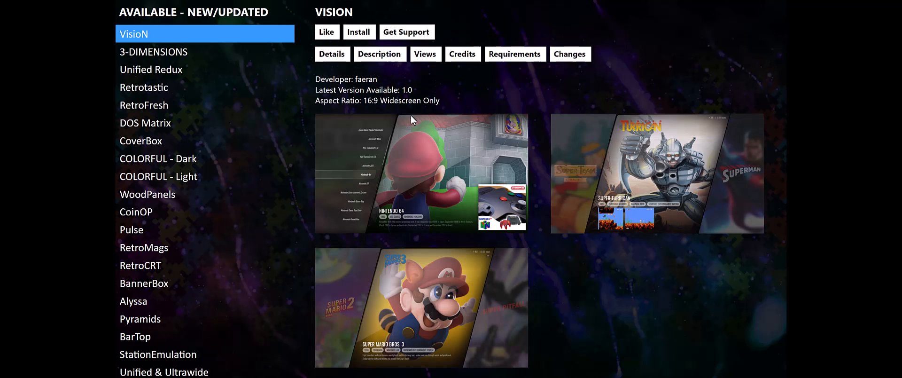
key(Down)
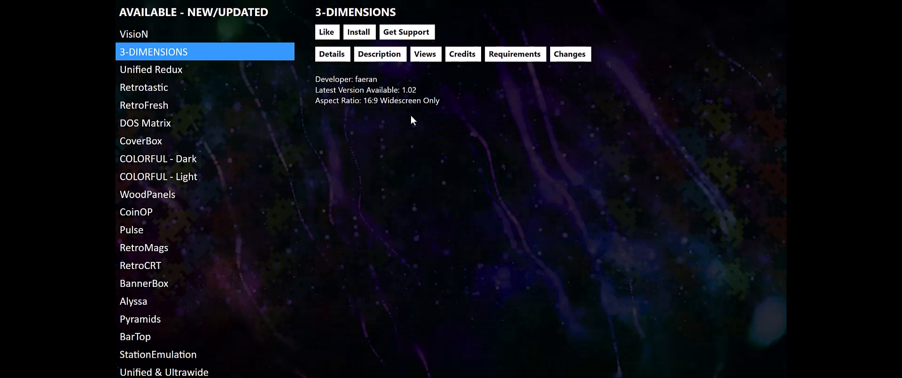
key(Down)
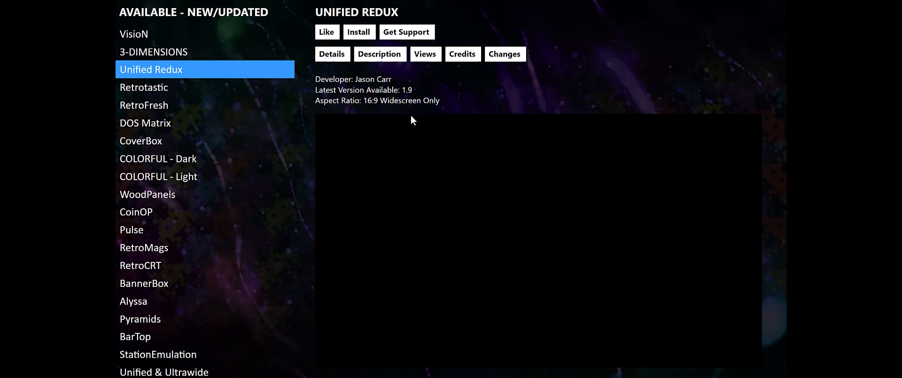
key(Up)
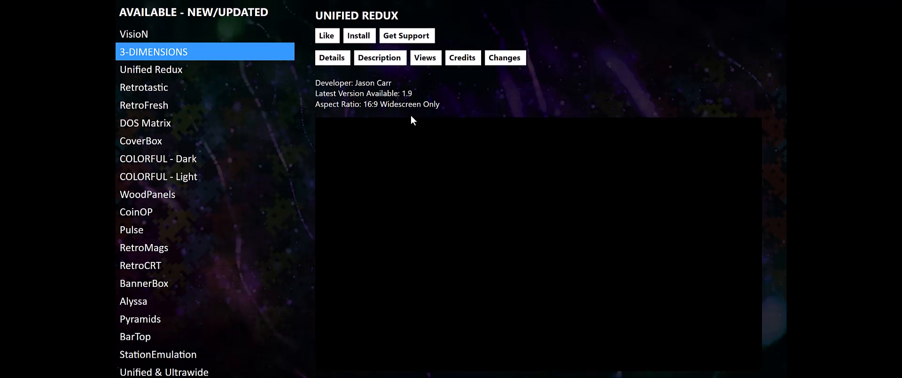
key(Up)
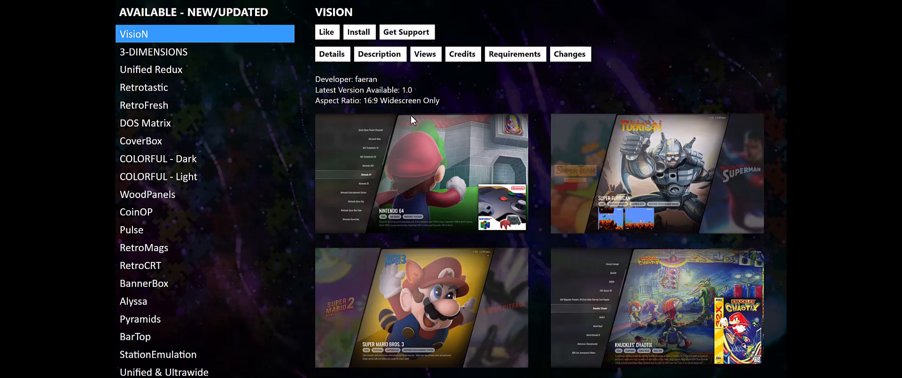
key(Escape)
key(Escape)
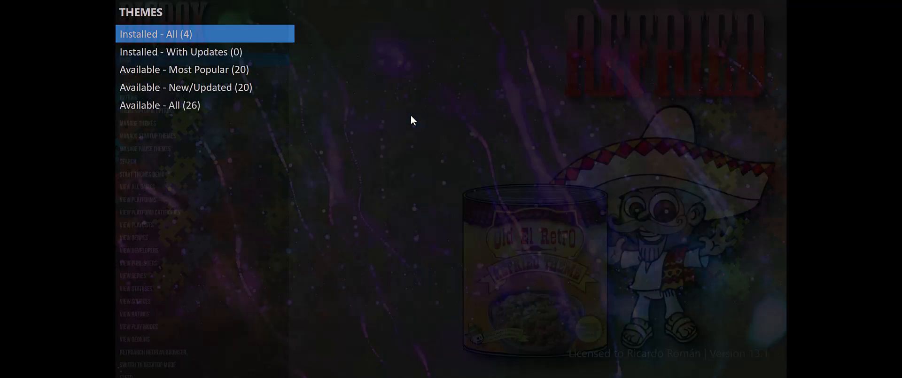
key(Escape)
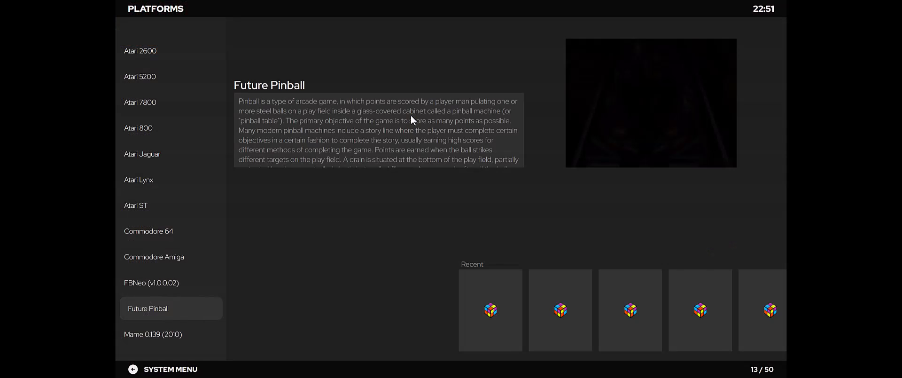
Step: Open the Microsoft Xbox platform, look through its games from Halo 2 to The Simpsons: Hit & Run, and return to the platforms
key(Down)
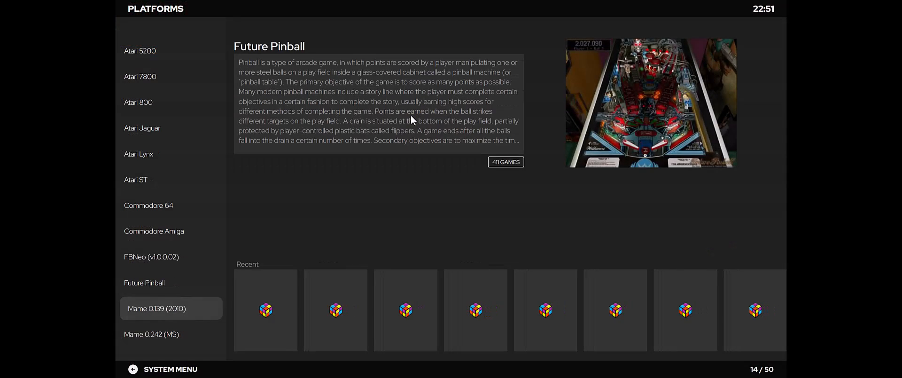
key(Down)
key(Down)
key(Down)
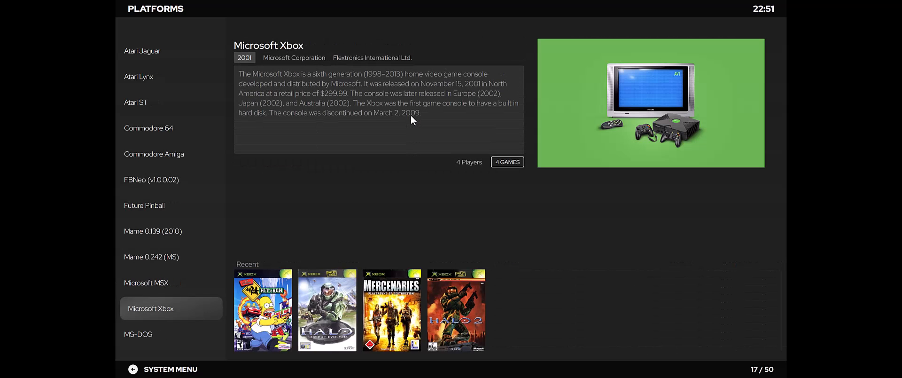
key(Return)
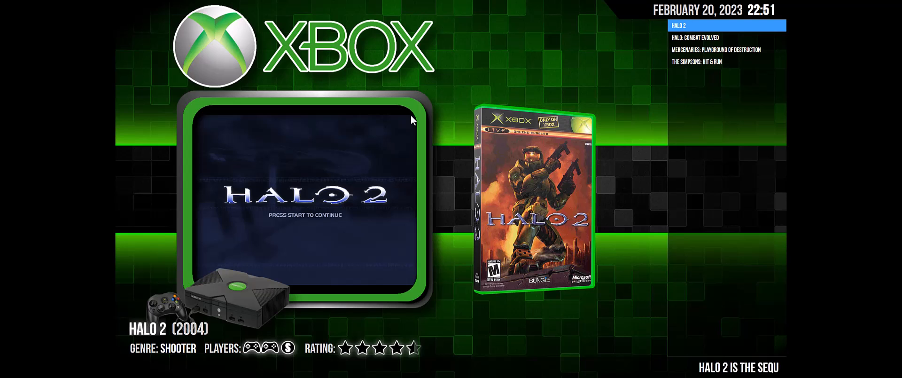
key(Down)
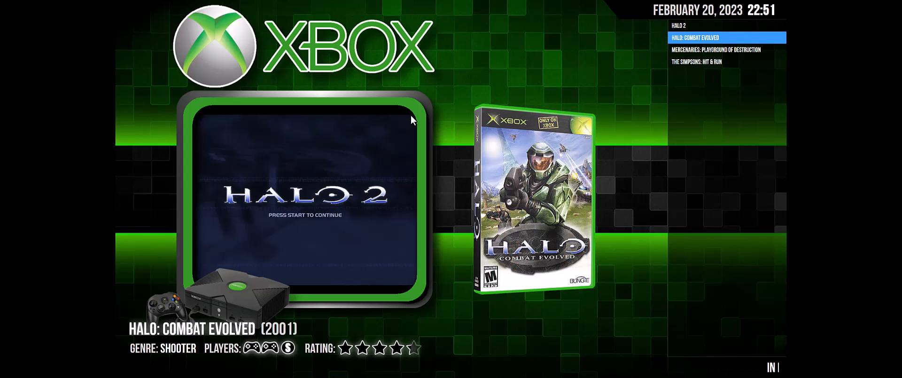
key(Down)
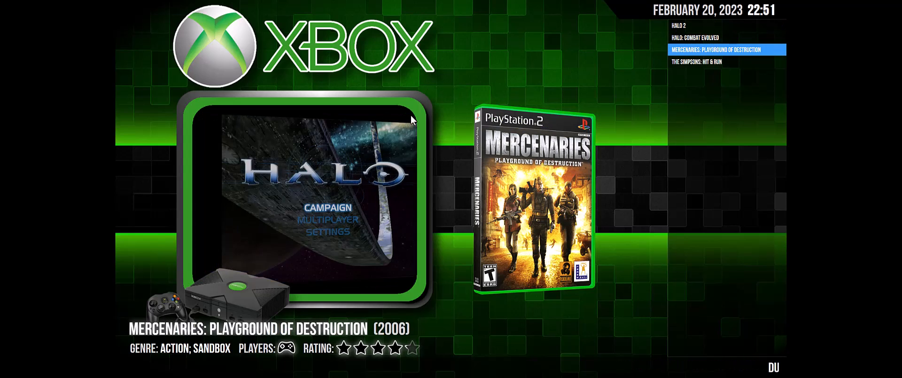
key(Down)
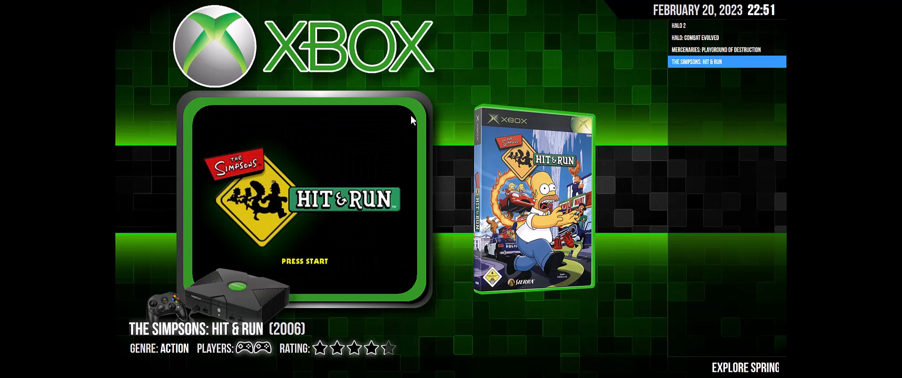
key(Escape)
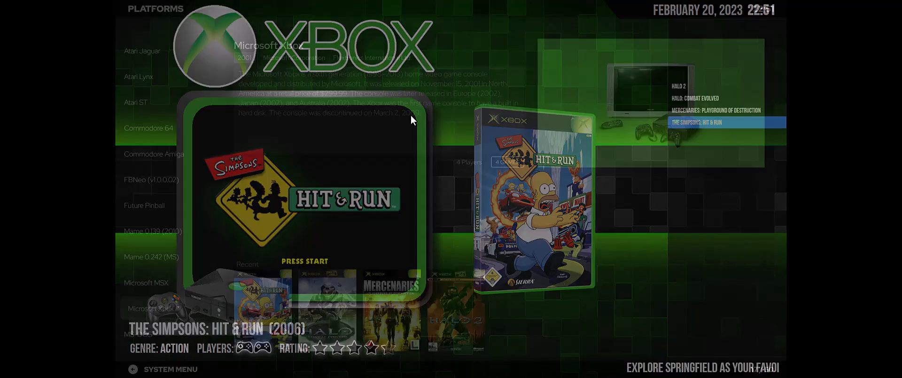
Step: Open the system menu and look through its entries down to View Ratings
key(Escape)
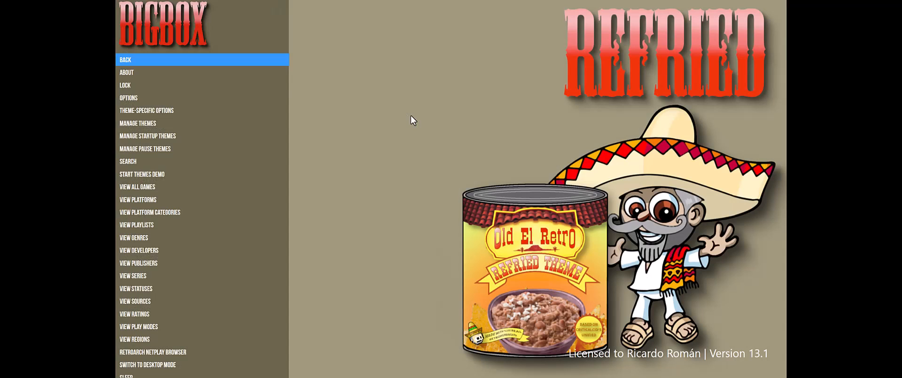
key(Down)
key(Down)
key(Down)
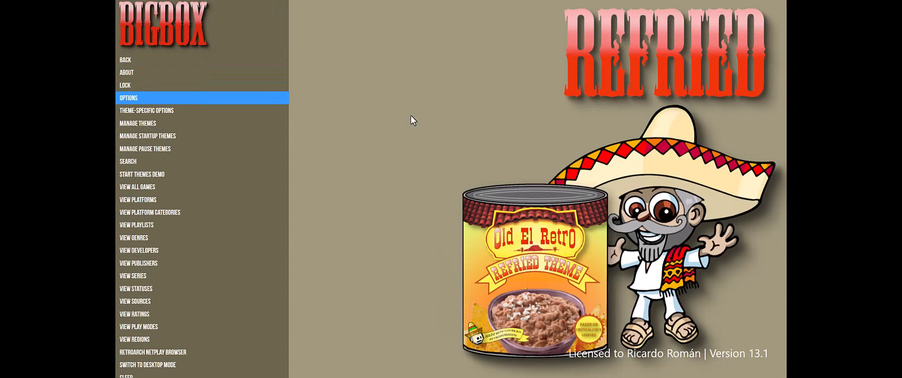
key(Down)
key(Down)
key(Down)
key(Down)
key(Down)
key(Down)
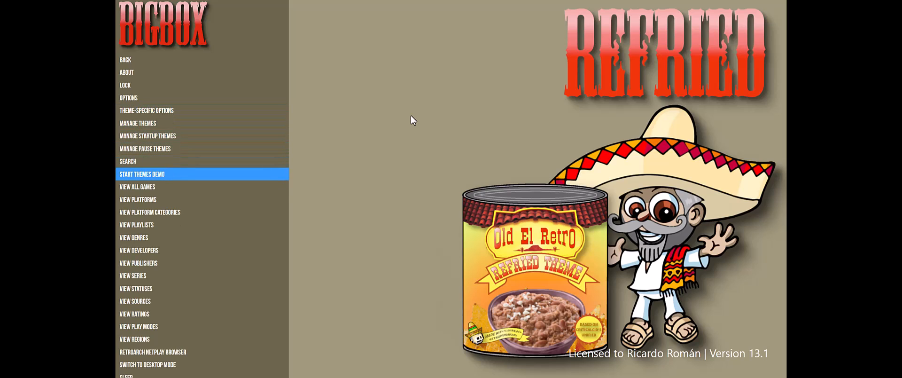
key(Down)
key(Down)
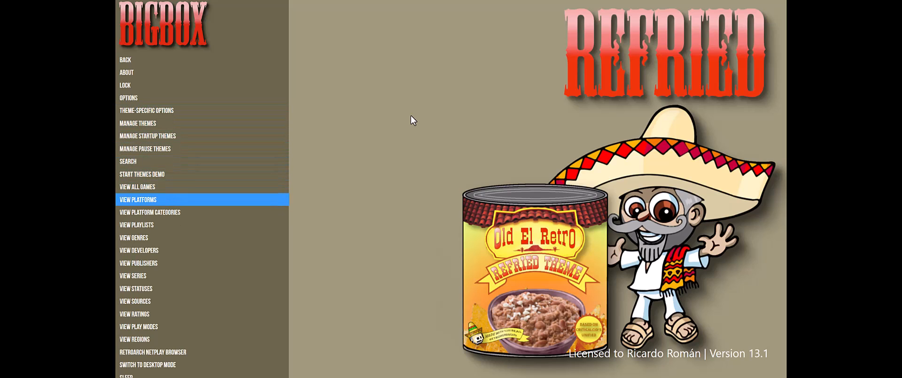
key(Down)
key(Down)
key(Down)
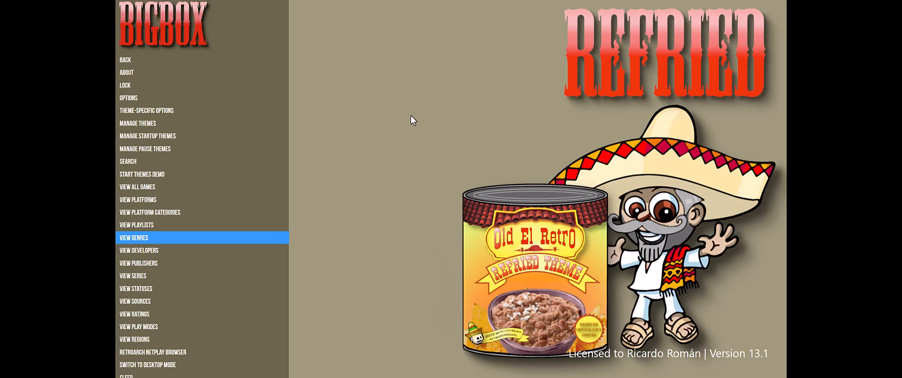
key(Down)
key(Down)
key(Down)
key(Down)
key(Down)
key(Down)
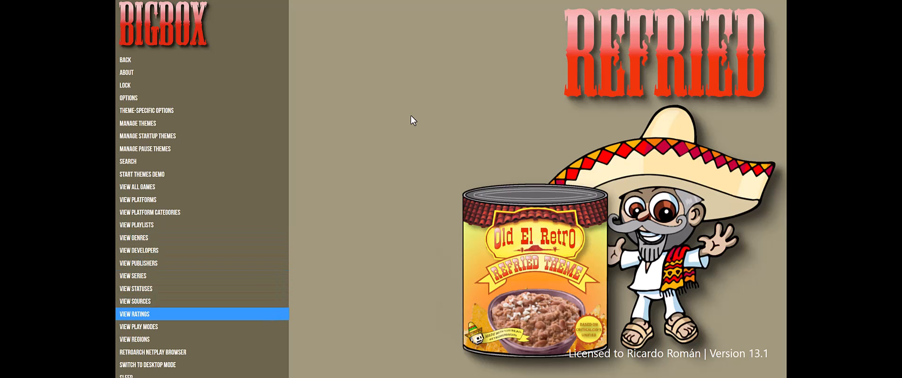
Step: Open theme management and list the new and updated themes available
key(Up)
key(Up)
key(Up)
key(Up)
key(Up)
key(Up)
key(Up)
key(Up)
key(Up)
key(Up)
key(Up)
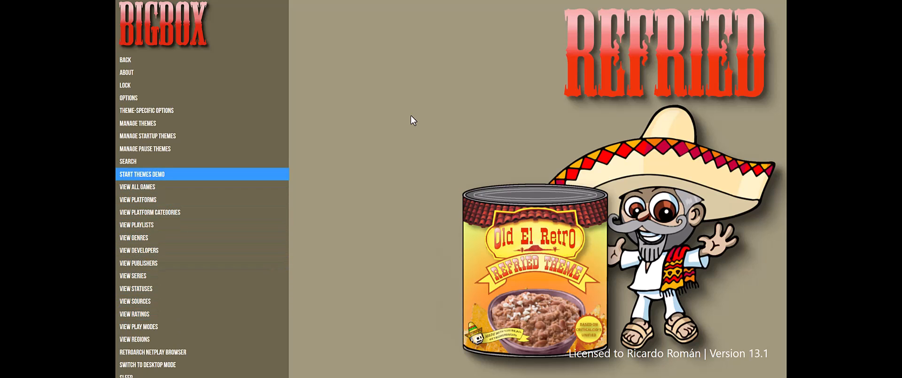
key(Up)
key(Up)
key(Up)
key(Up)
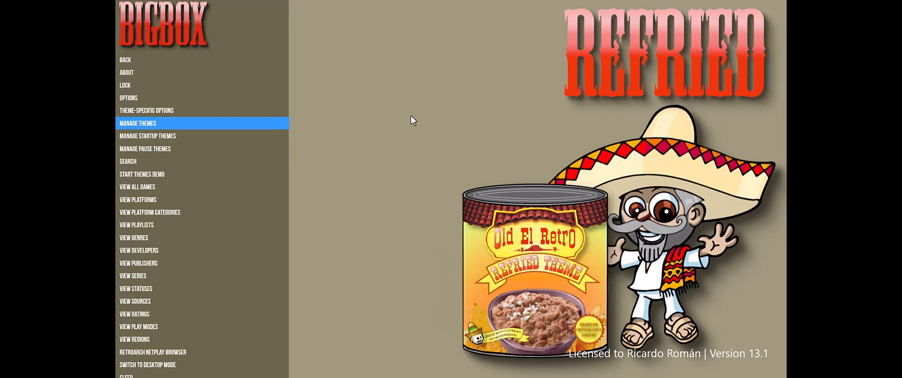
key(Return)
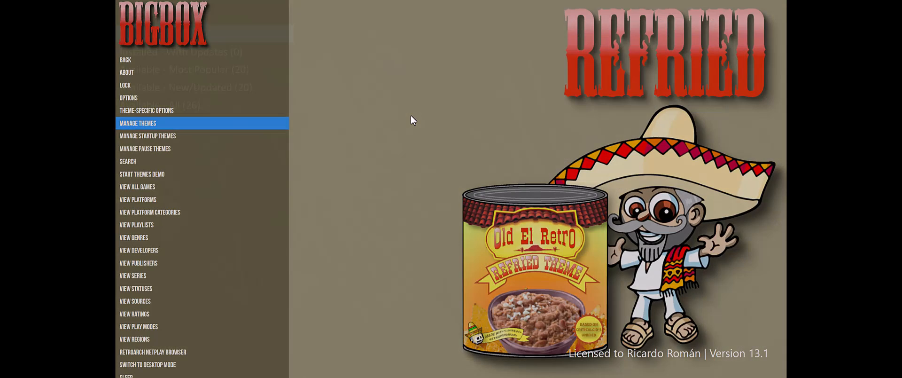
key(Down)
key(Down)
key(Down)
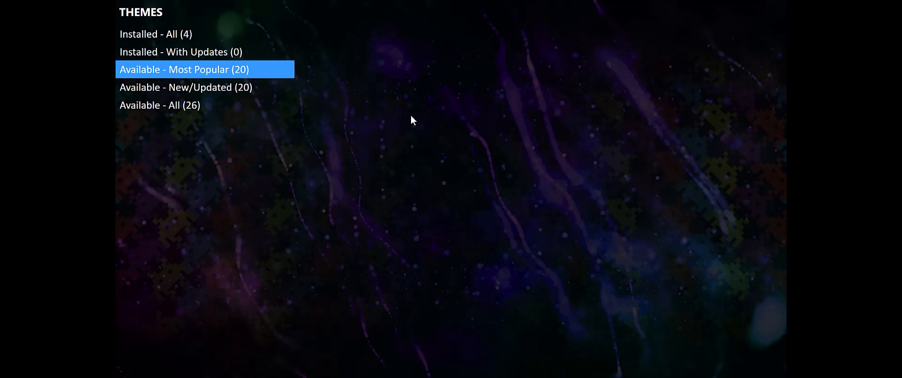
key(Return)
Step: Install the VisioN theme from the available themes
key(Down)
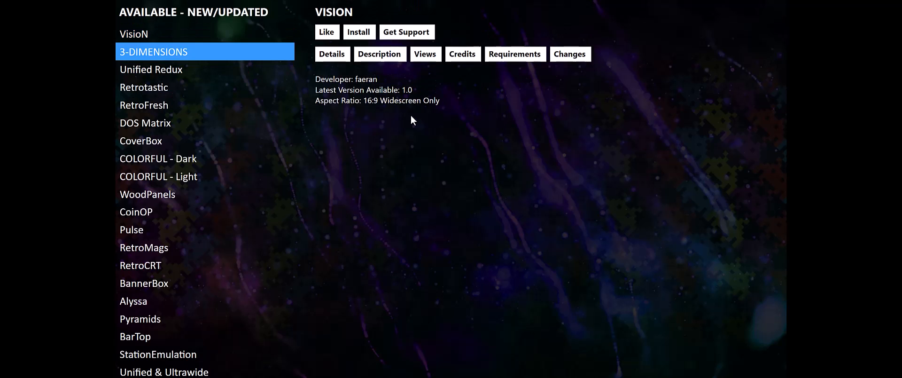
key(Up)
key(Right)
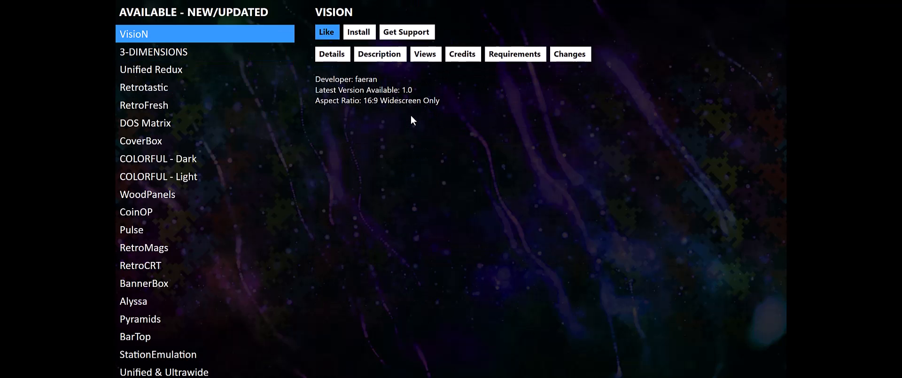
key(Right)
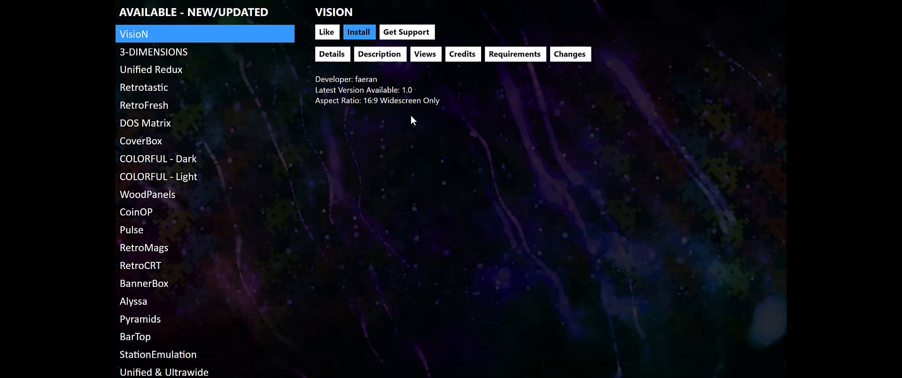
key(Return)
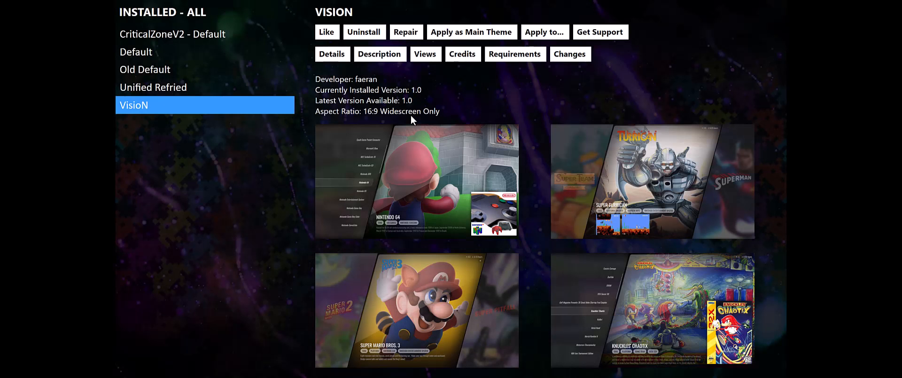
Step: Apply VisioN as the main theme and reset all platforms and playlists to use it
key(Right)
key(Right)
key(Right)
key(Right)
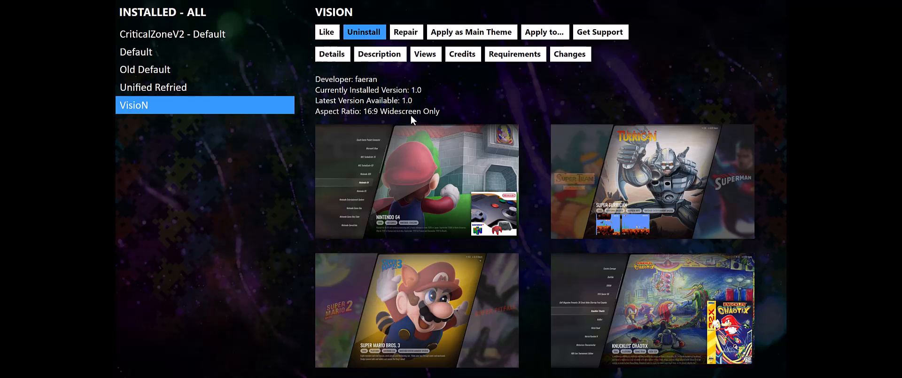
key(Return)
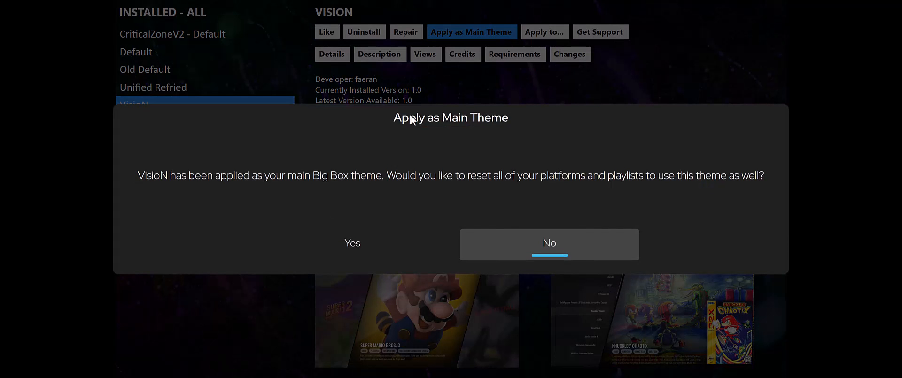
key(Left)
key(Return)
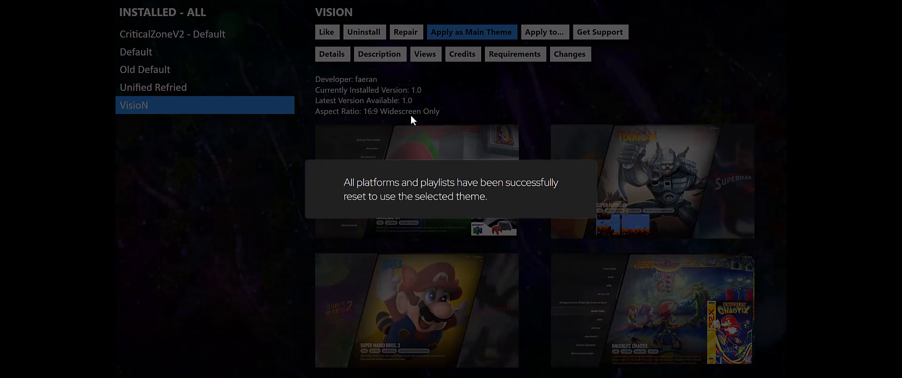
Step: Leave theme management and return to the platform list
key(Escape)
key(Escape)
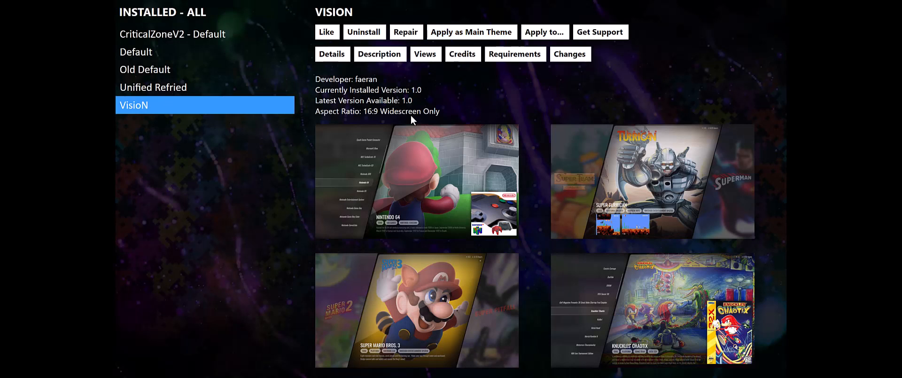
key(Escape)
key(Escape)
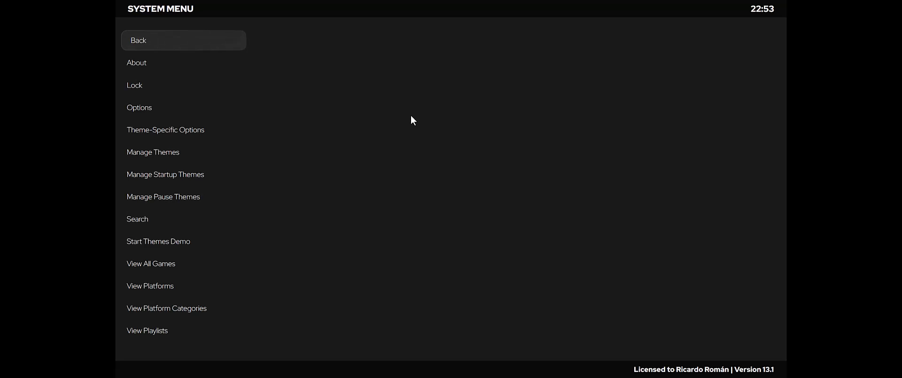
key(Down)
key(Return)
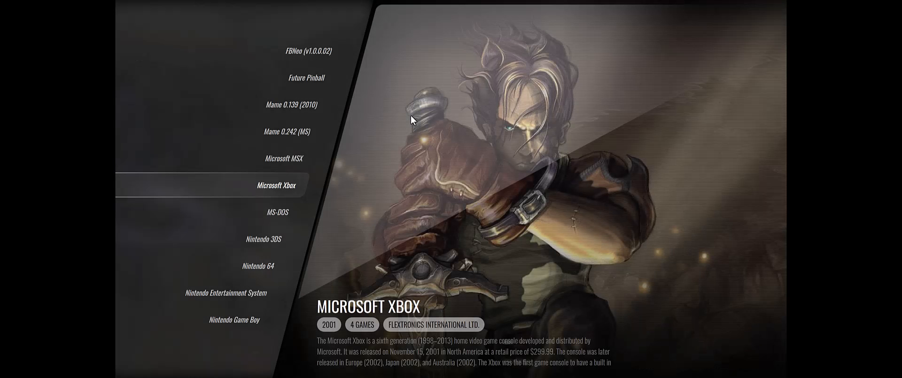
Step: Look through the platforms from Microsoft Xbox to PC Engine SuperGrafx in the VisioN theme and return to Nintendo GameCube
key(Down)
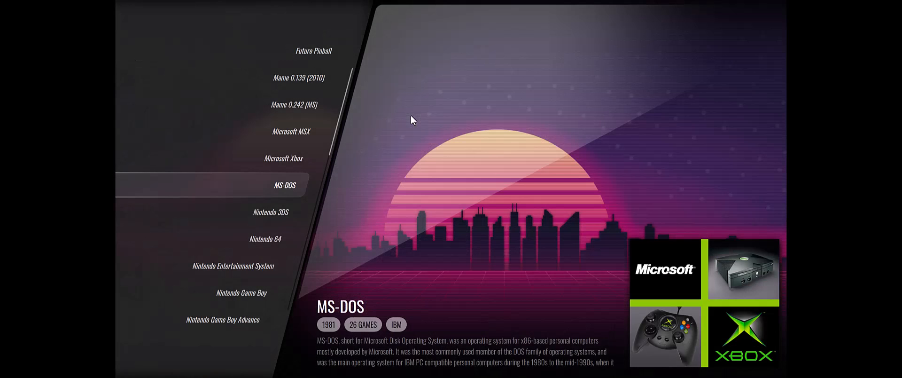
key(Down)
key(Down)
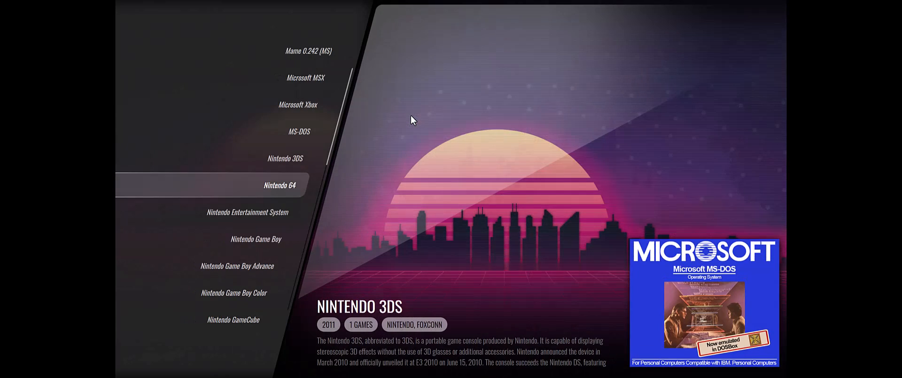
key(Down)
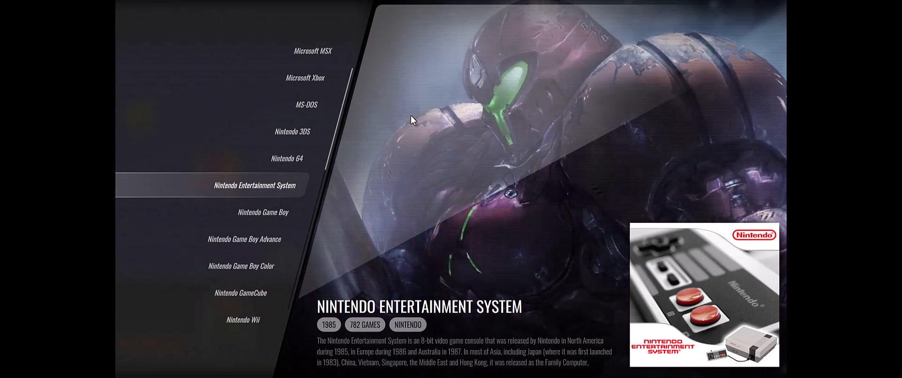
key(Down)
key(Down)
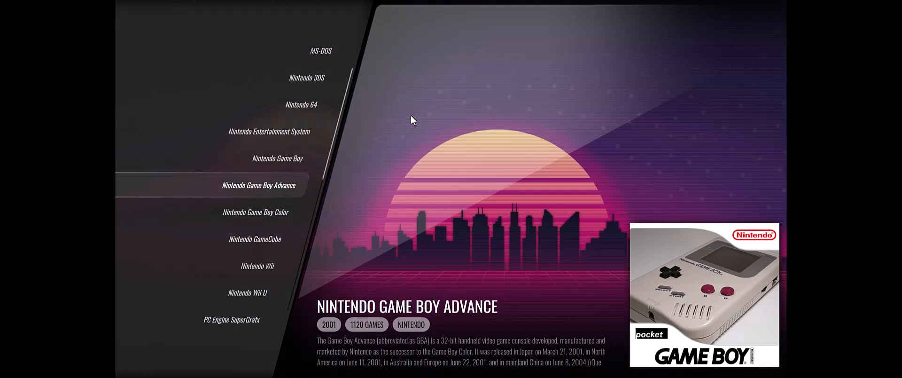
key(Down)
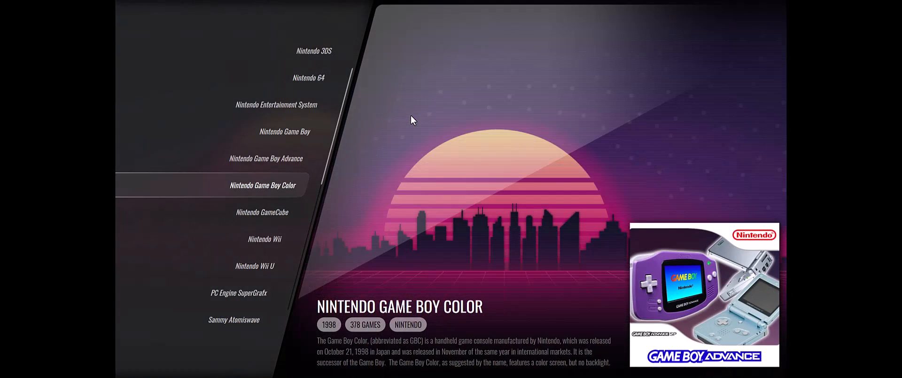
key(Down)
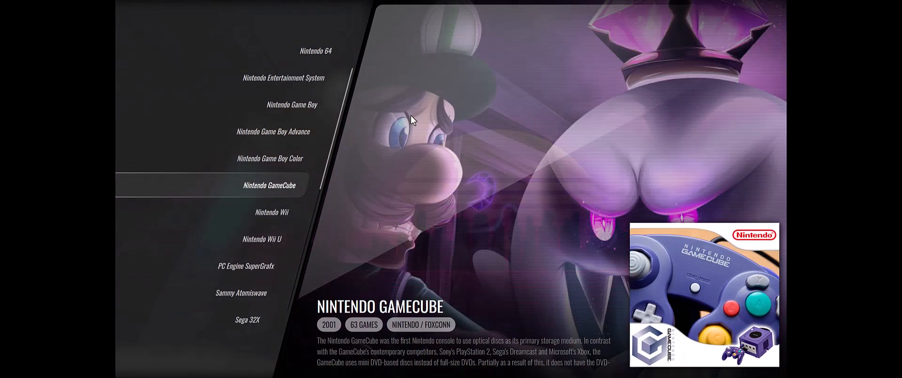
key(Down)
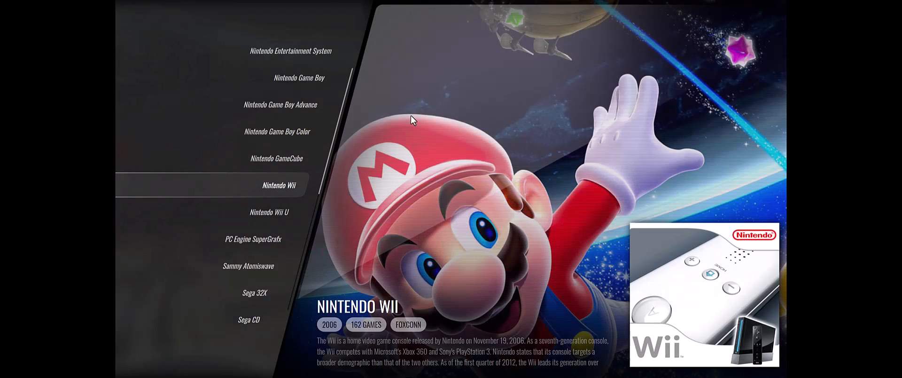
key(Down)
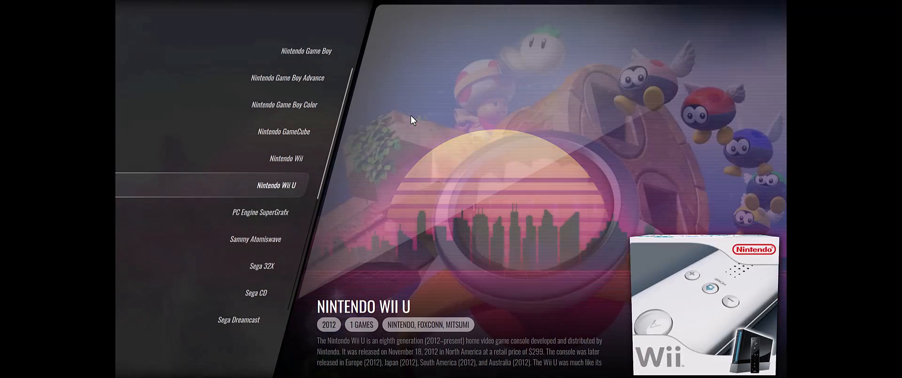
key(Down)
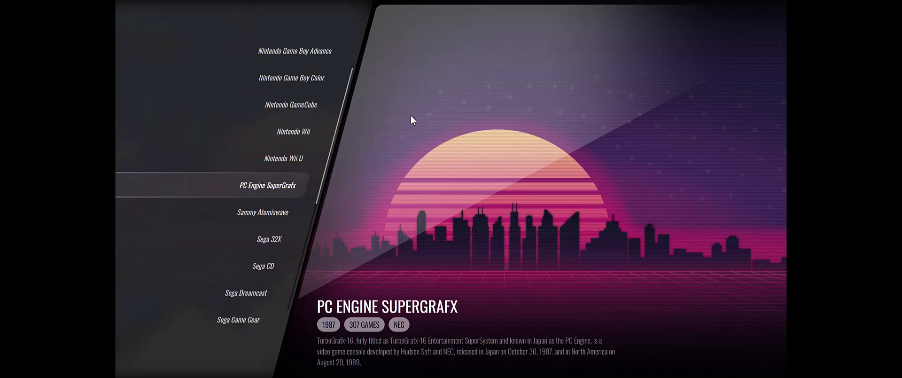
key(Up)
key(Up)
key(Up)
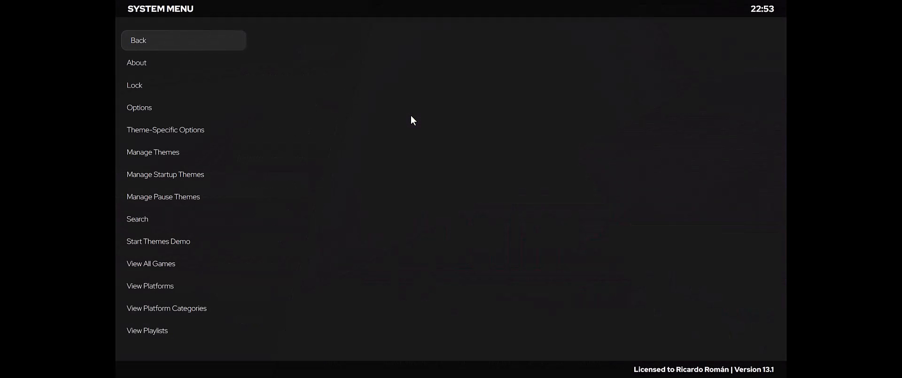
key(Escape)
key(Escape)
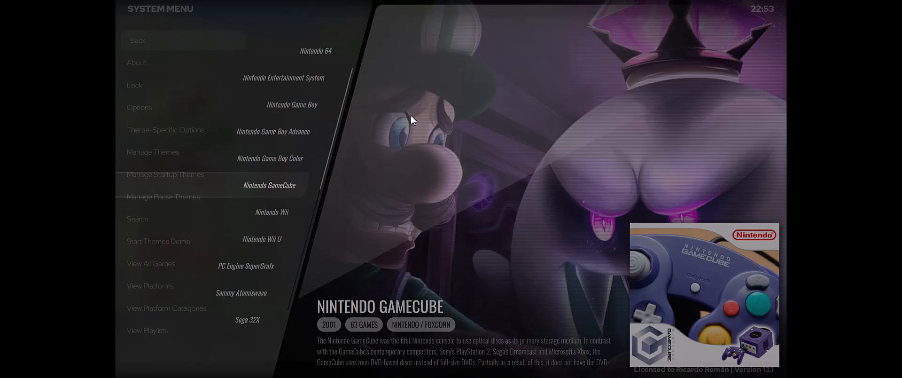
Step: Open the system menu and look through its entries, from theme management and game views to the power options
key(Escape)
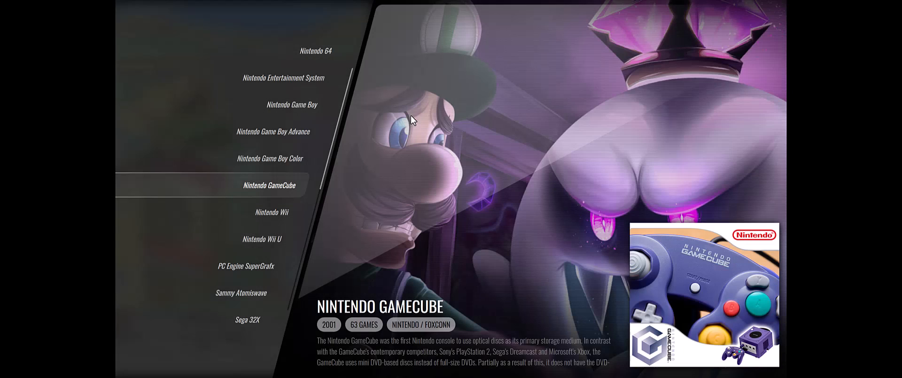
key(Escape)
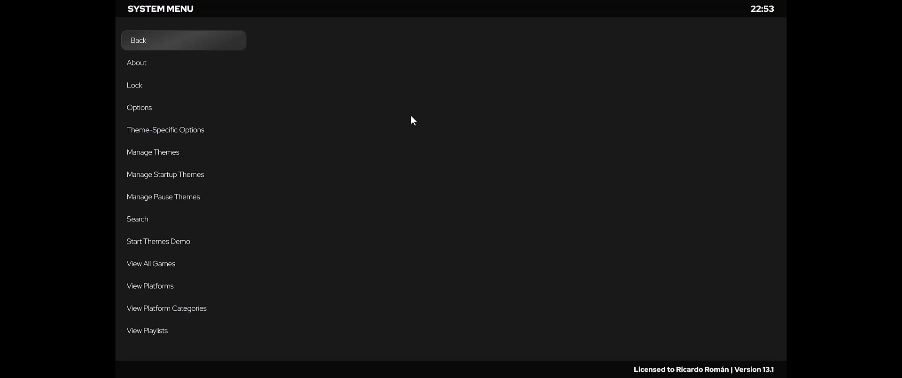
key(Down)
key(Down)
key(Down)
key(Down)
key(Down)
key(Down)
key(Down)
key(Down)
key(Down)
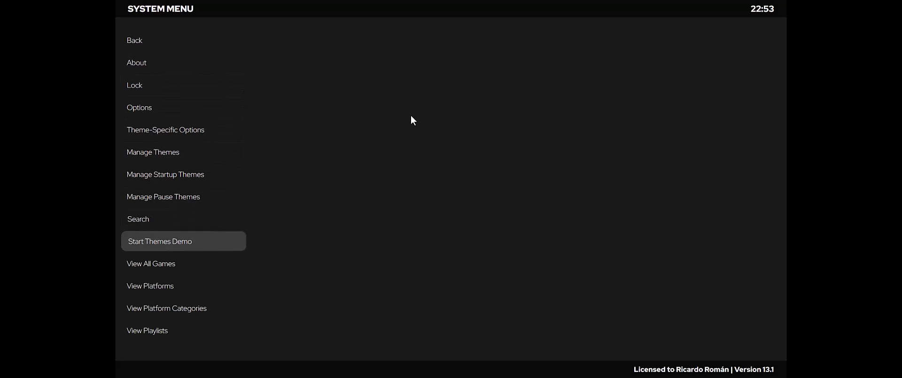
key(Down)
key(Down)
key(Down)
key(Down)
key(Down)
key(Down)
key(Down)
key(Down)
key(Down)
key(Down)
key(Down)
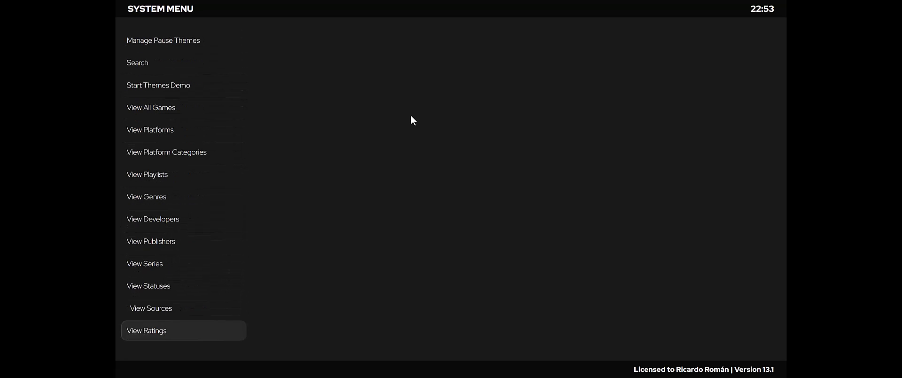
key(Down)
key(Down)
key(Down)
key(Down)
key(Down)
key(Down)
key(Down)
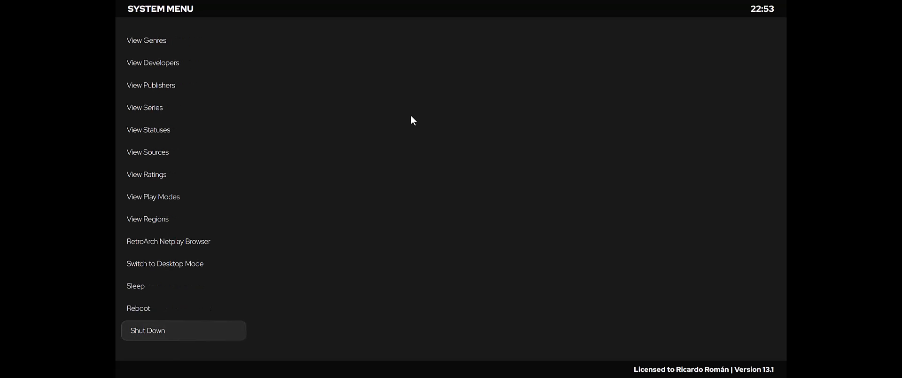
key(Down)
Step: Examine the closing entries of the system menu: Switch to Desktop Mode, Sleep, Reboot, Shut Down and Exit
key(Up)
key(Up)
key(Up)
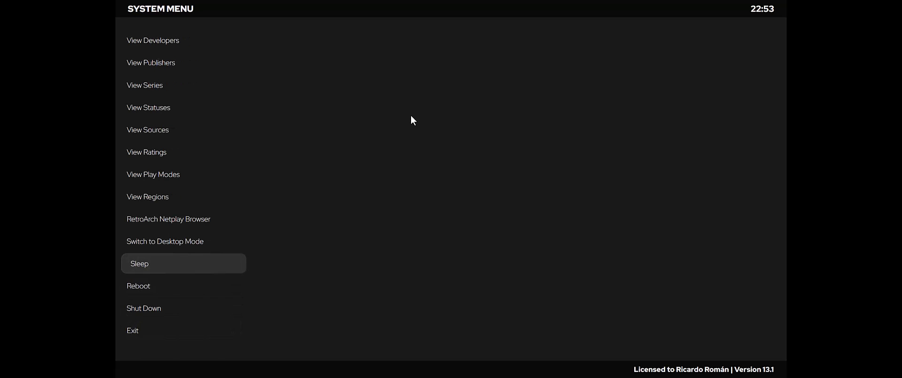
key(Down)
key(Down)
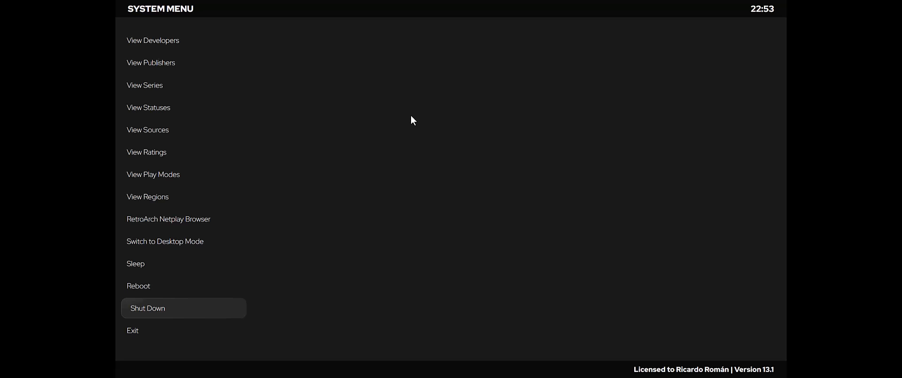
key(Down)
key(Up)
key(Up)
key(Up)
key(Down)
key(Down)
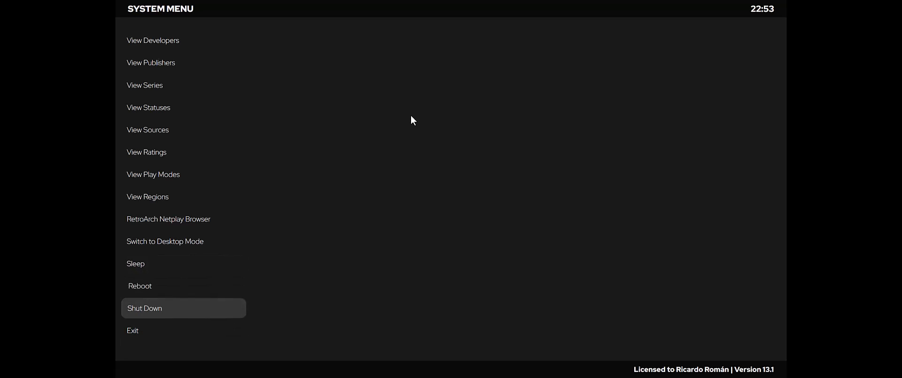
key(Down)
key(Up)
key(Up)
key(Up)
key(Up)
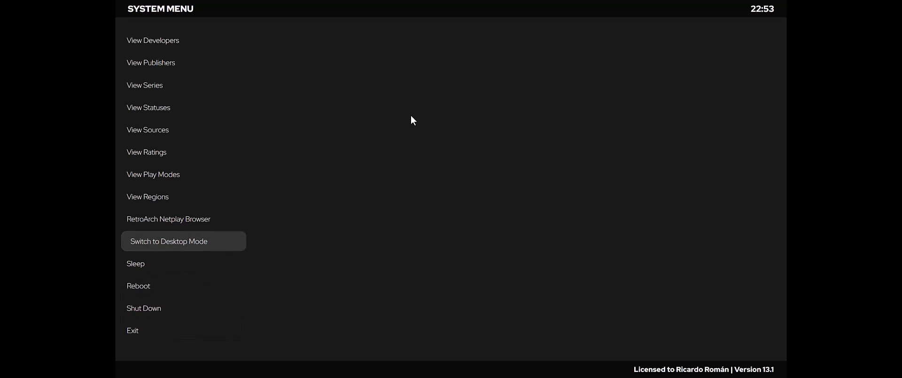
Step: Exit Big Box from the system menu and return to the Windows desktop
key(Down)
key(Down)
key(Down)
key(Down)
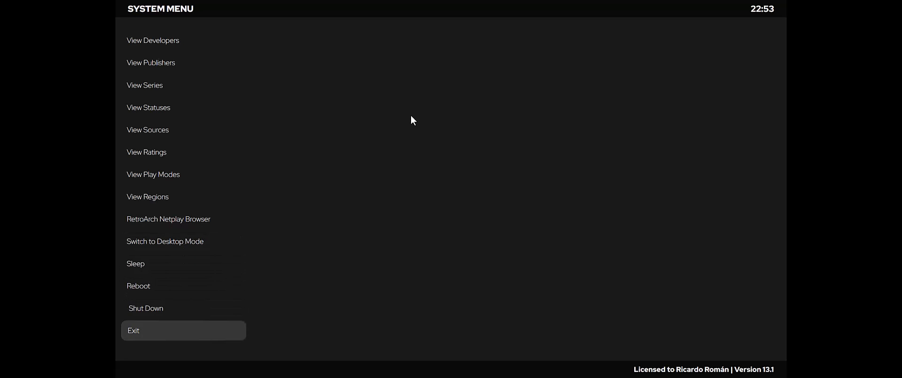
key(Return)
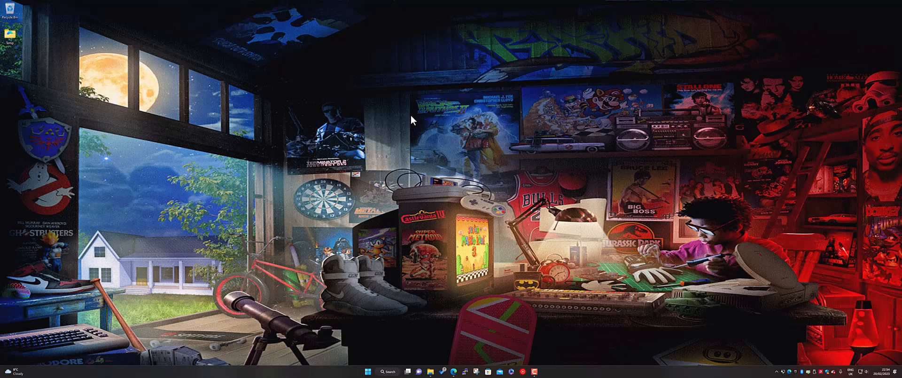